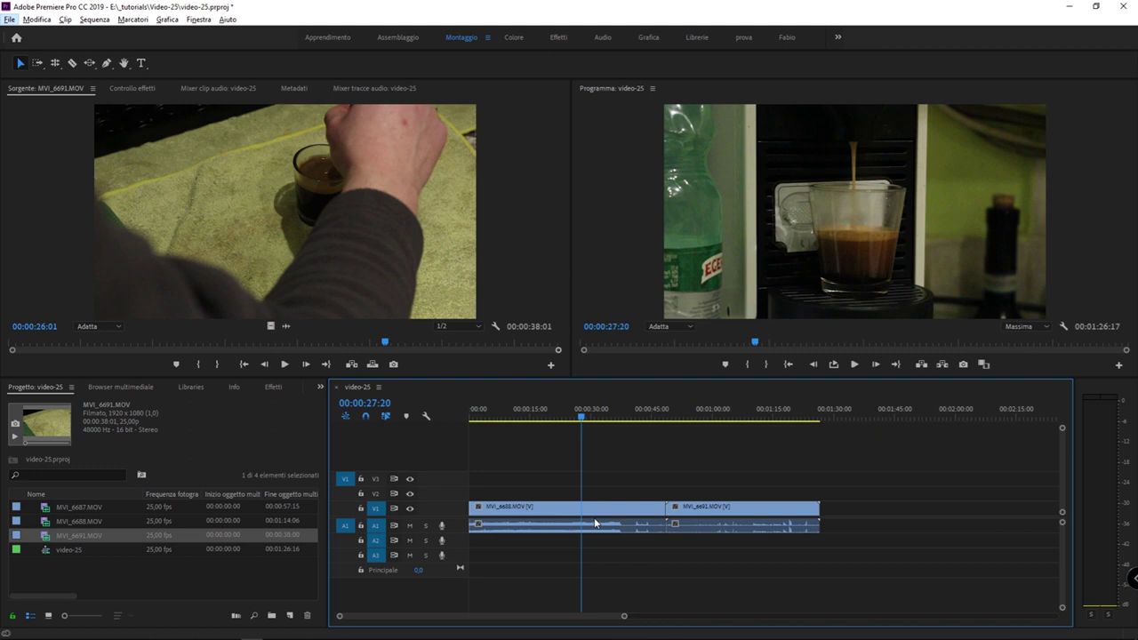
drag(825, 473, 512, 565)
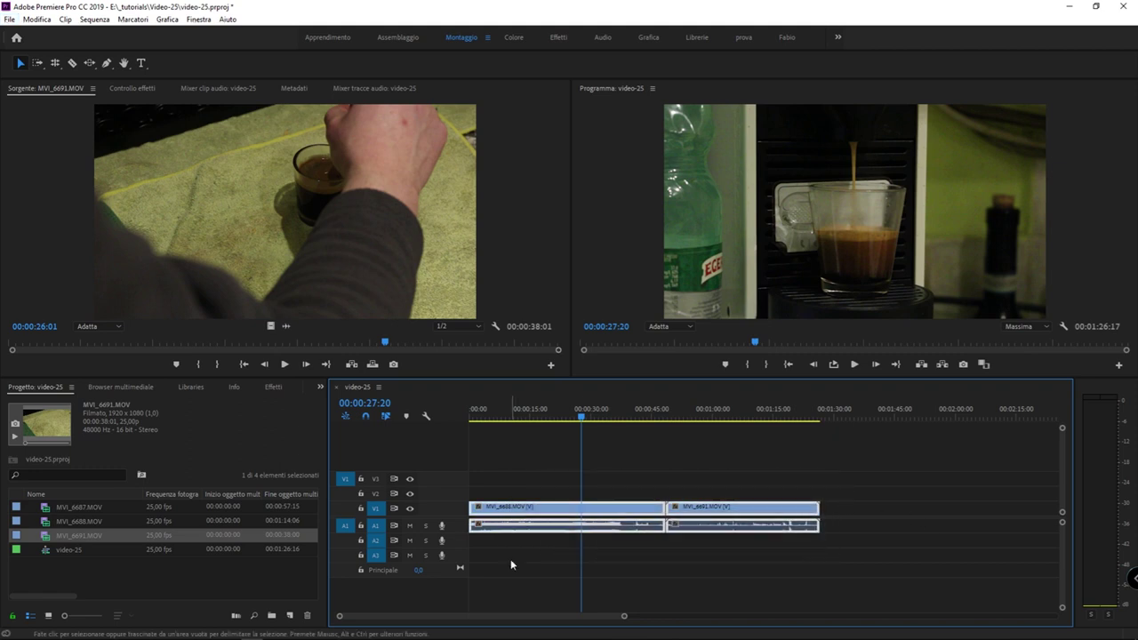
key(Home)
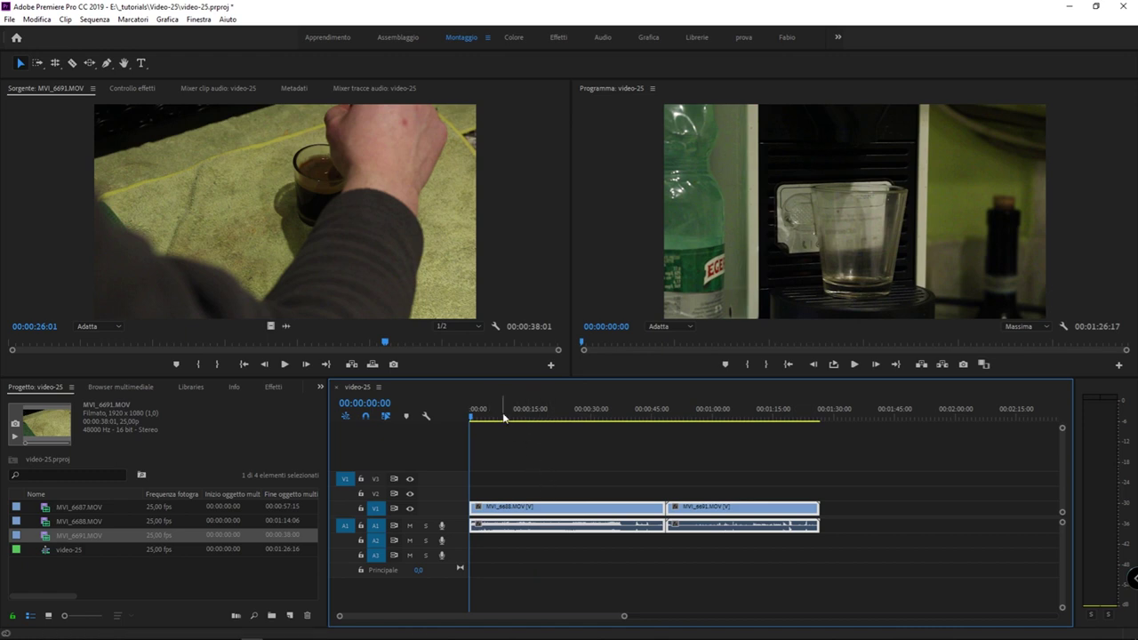
key(space)
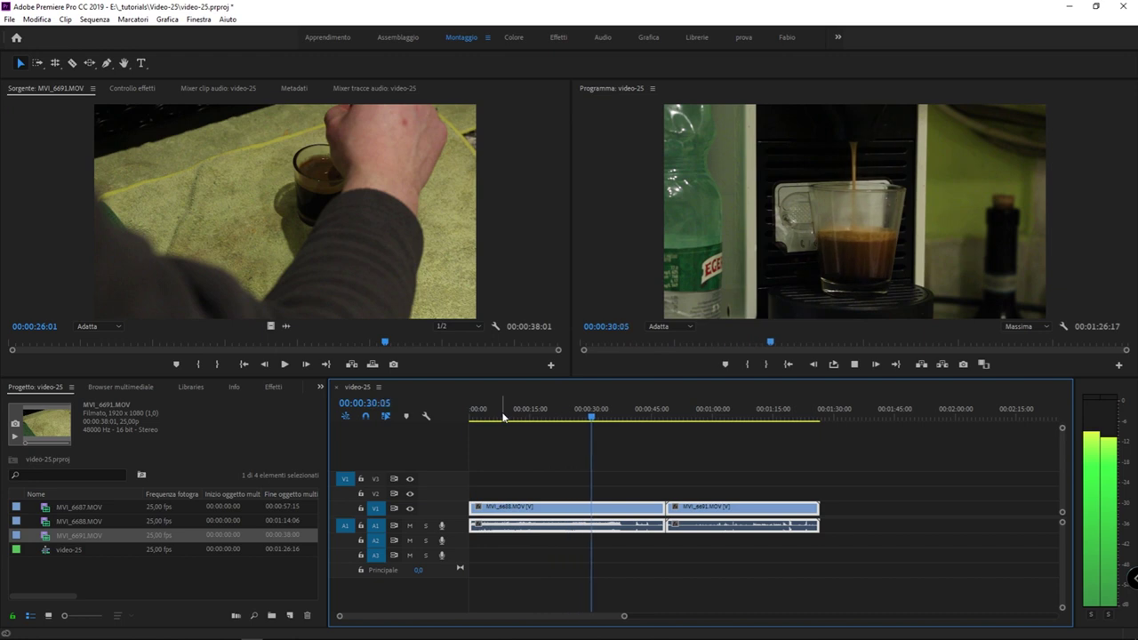
key(space)
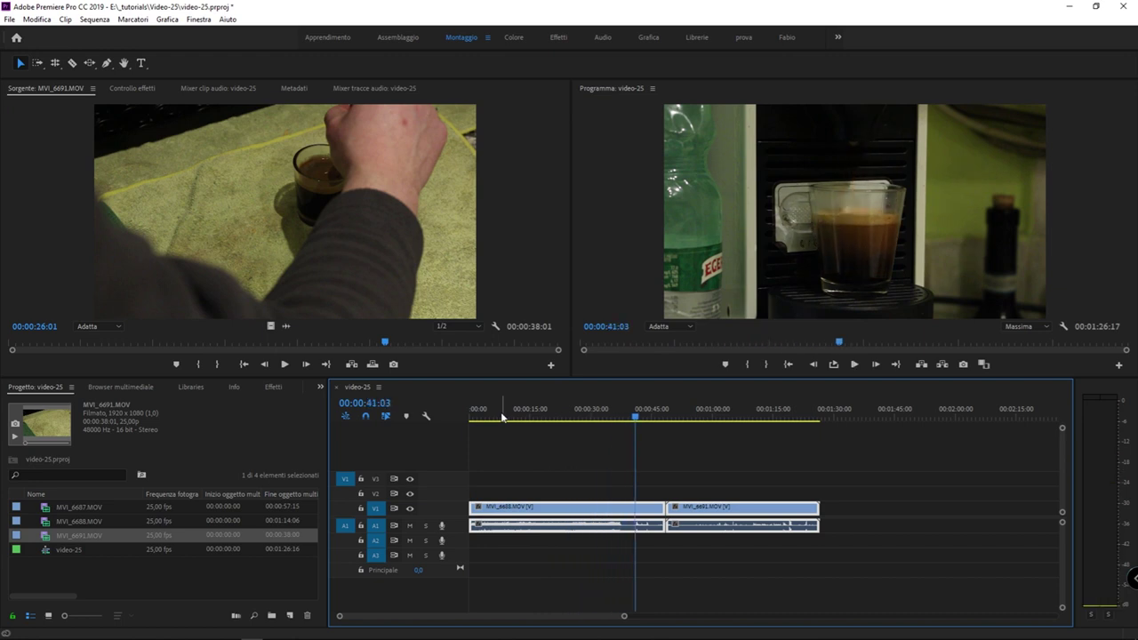
click(637, 415)
drag(641, 417, 671, 425)
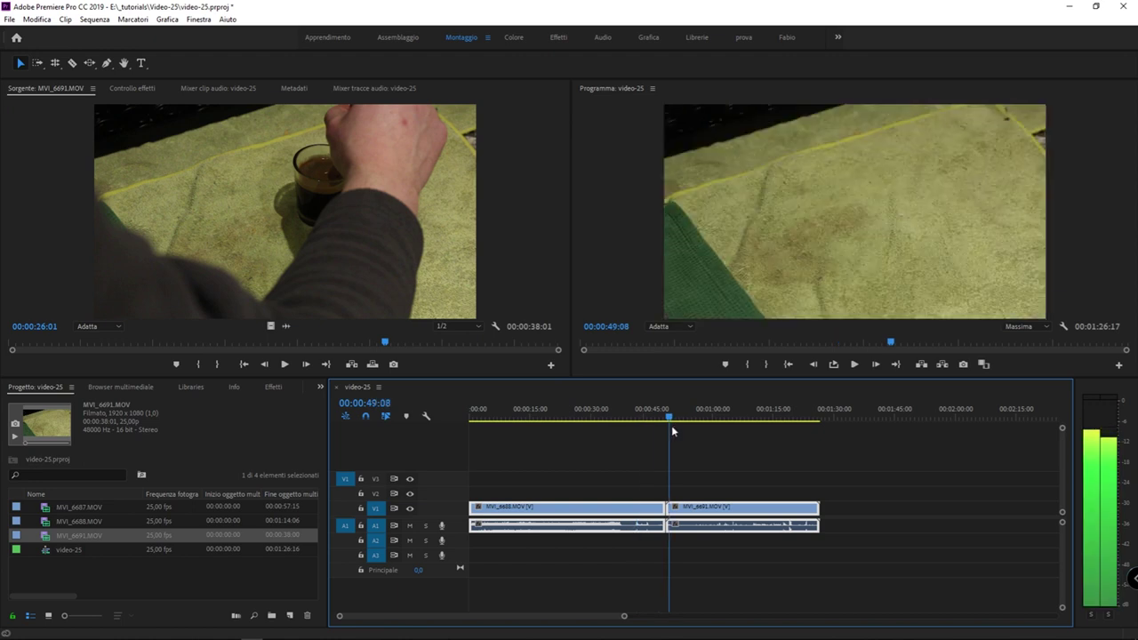
drag(672, 427, 748, 428)
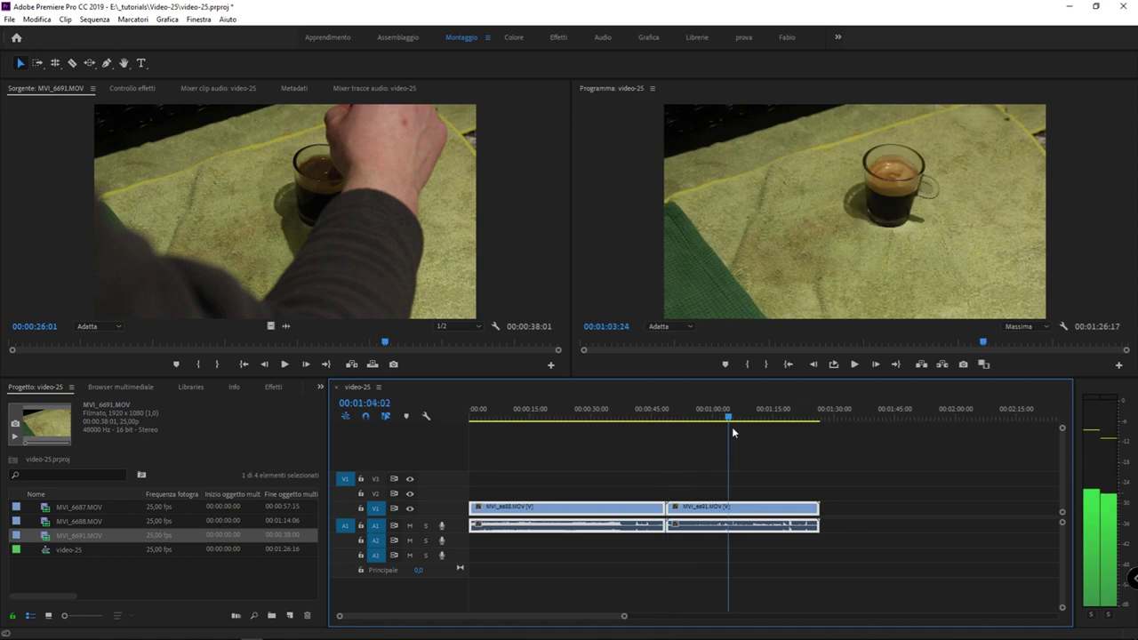
drag(748, 431, 810, 420)
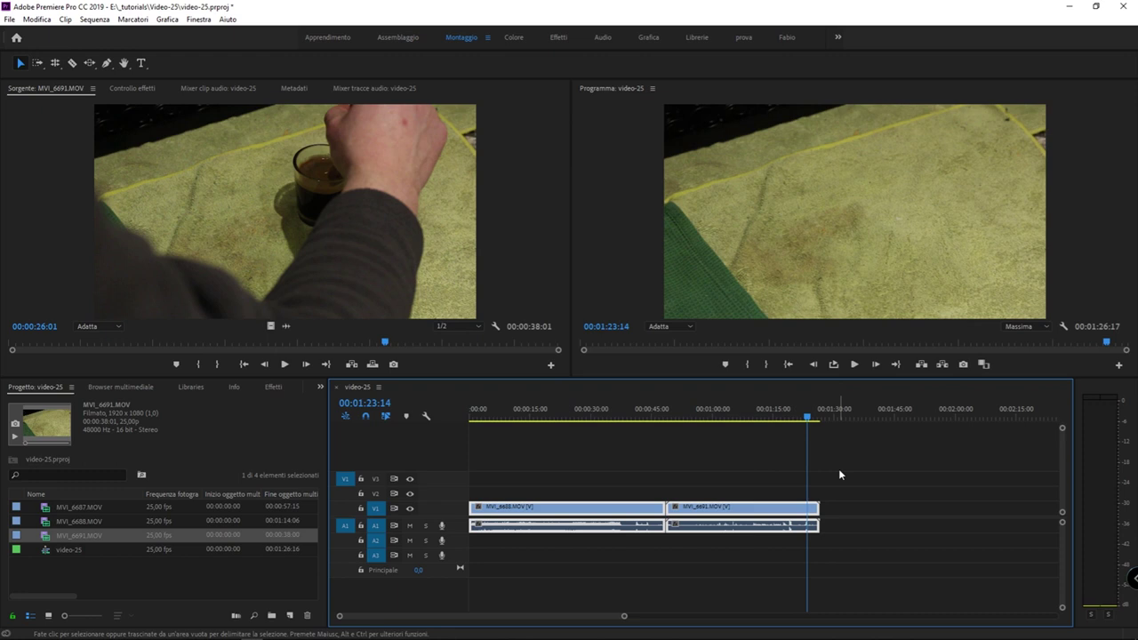
click(293, 228)
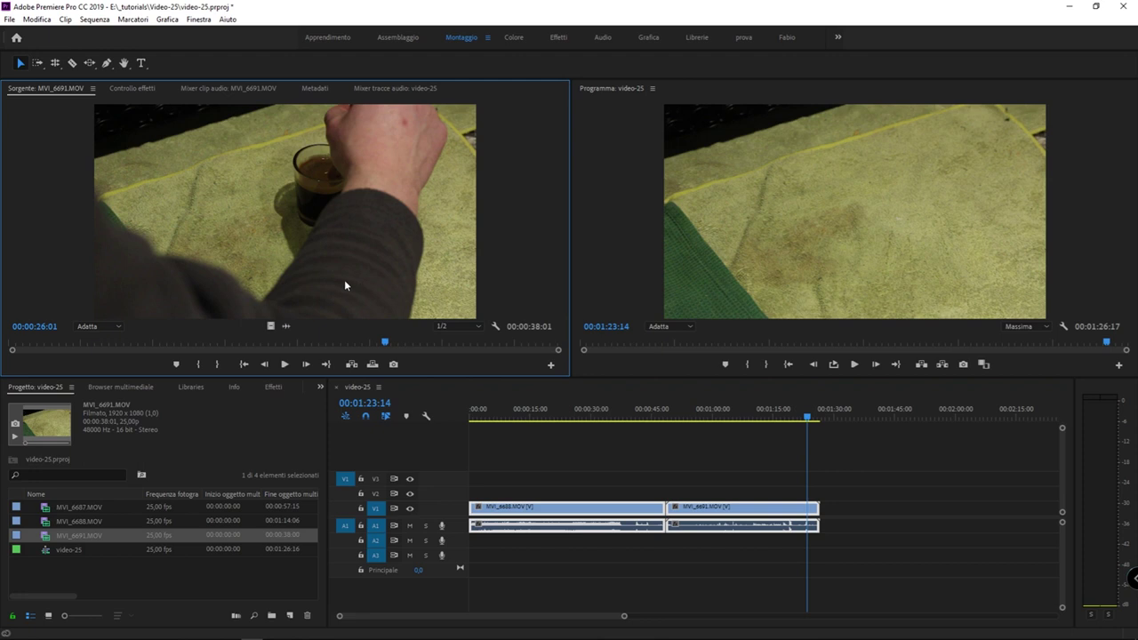
click(855, 480)
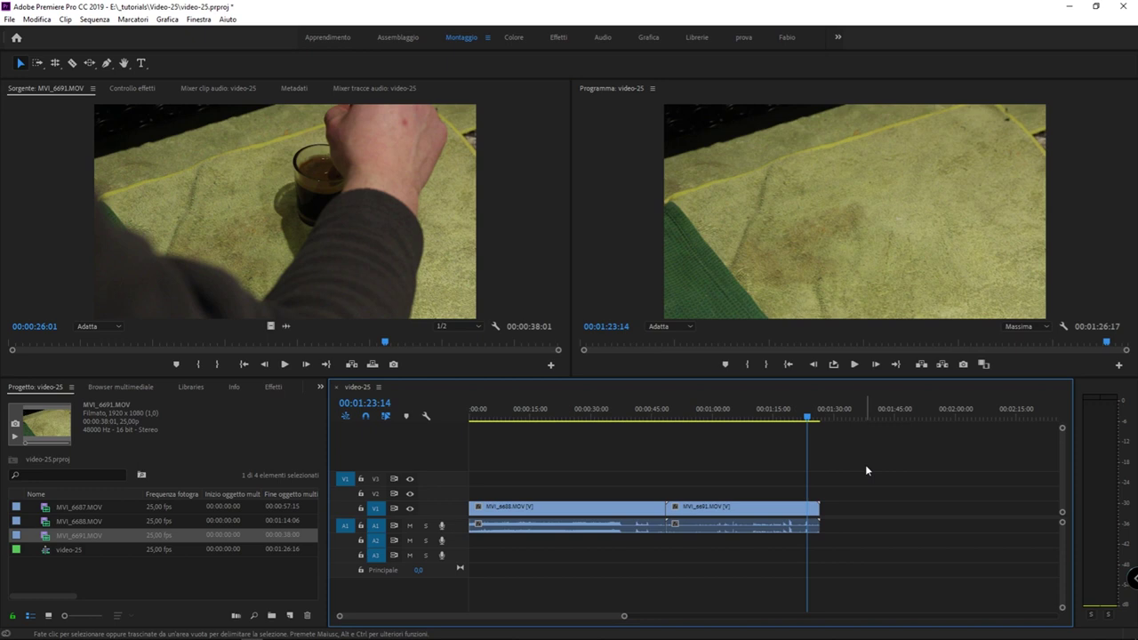
click(379, 225)
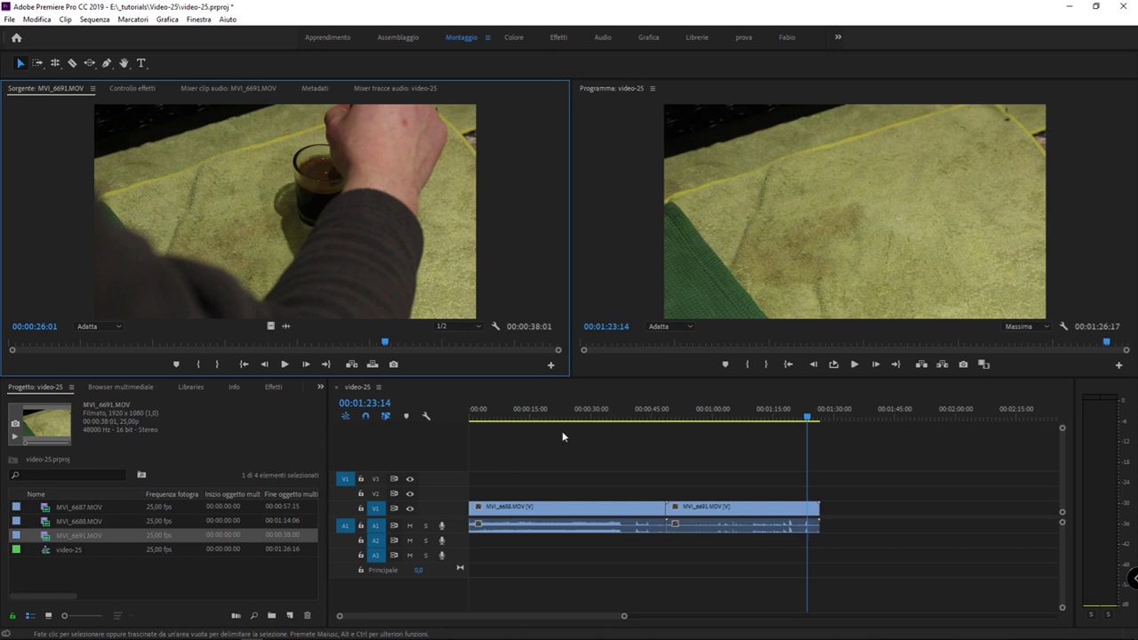
click(663, 412)
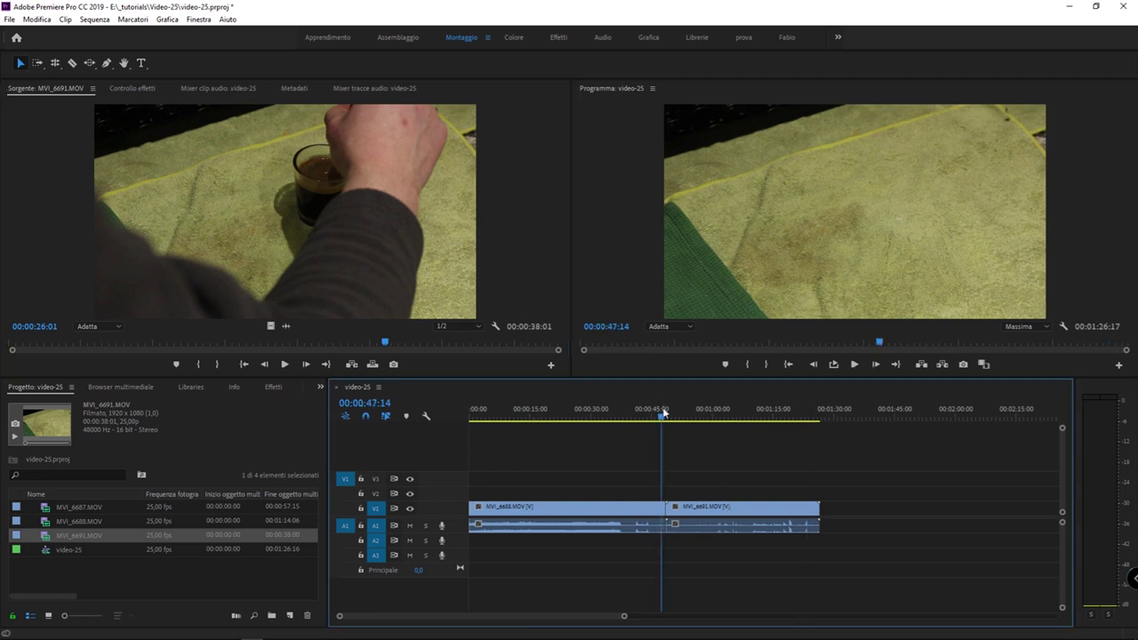
drag(669, 405, 701, 408)
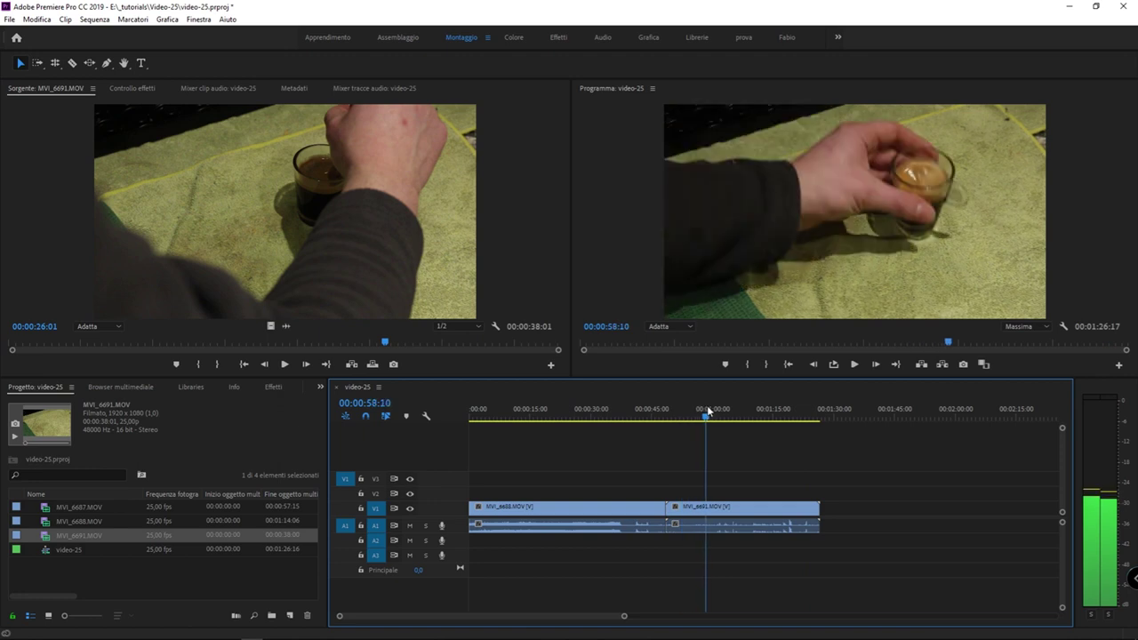
drag(701, 411, 686, 413)
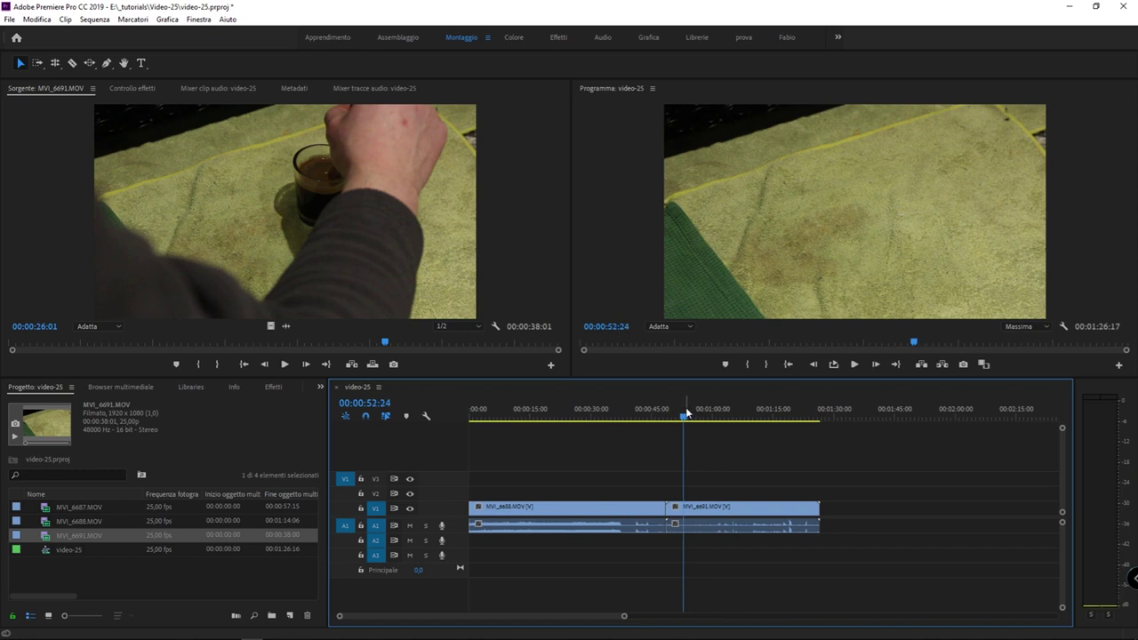
drag(784, 473, 717, 537)
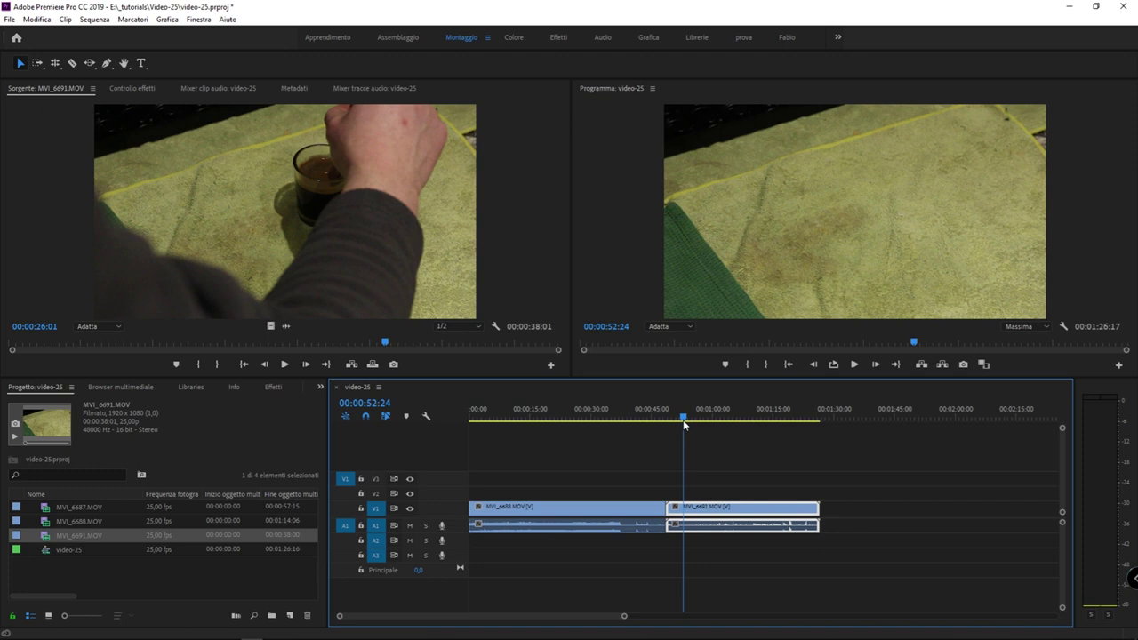
Zoom in and split MVI_6691 at the playhead at 00:00:56:14
key(=)
key(=)
key(=)
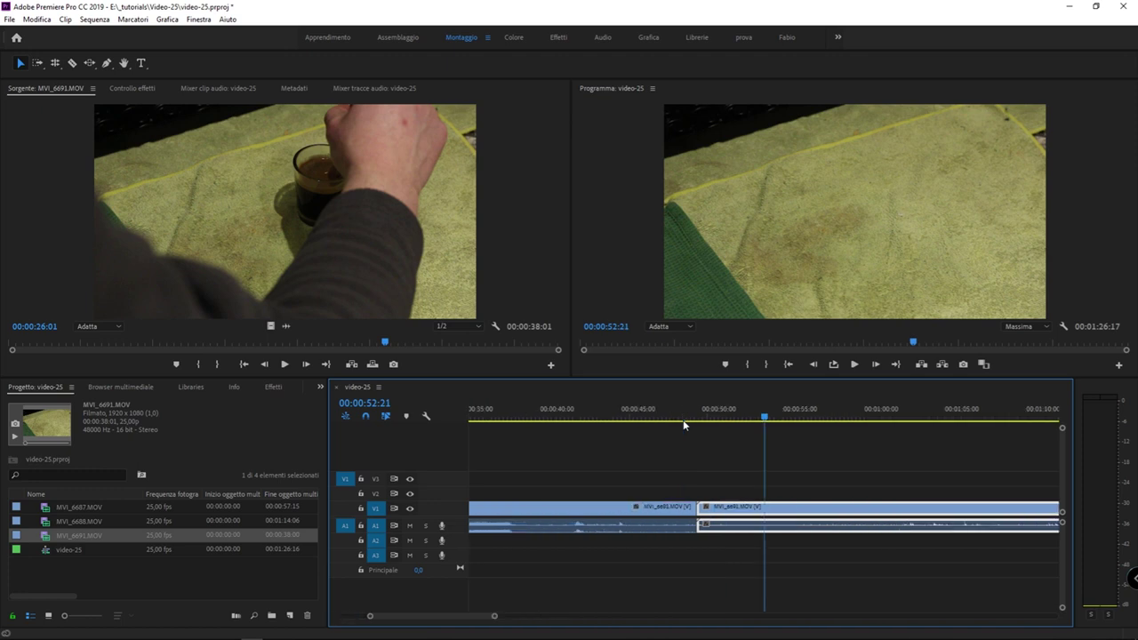
drag(764, 418, 826, 427)
drag(887, 477, 836, 569)
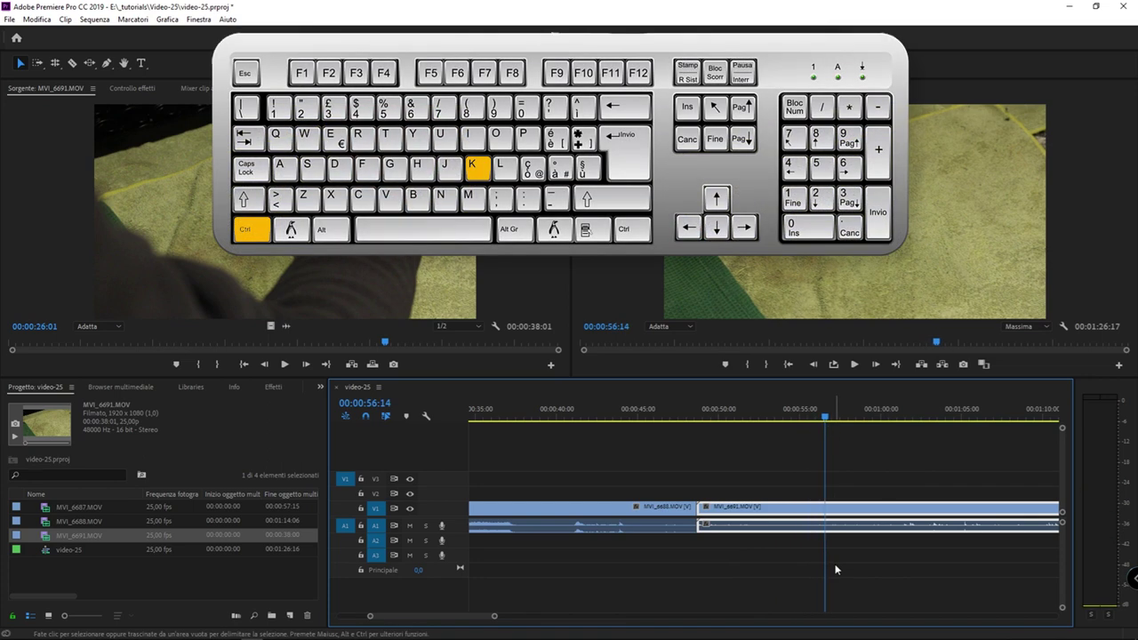
key(ctrl+k)
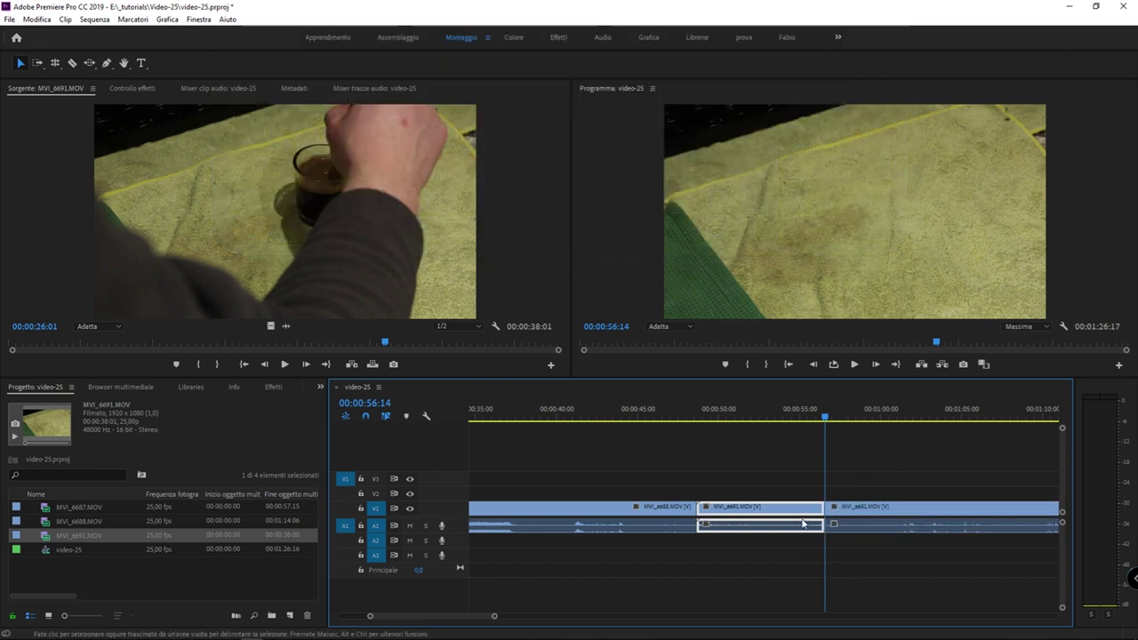
Delete MVI_6691's opening piece and shift the remainder left against MVI_6688
key(Delete)
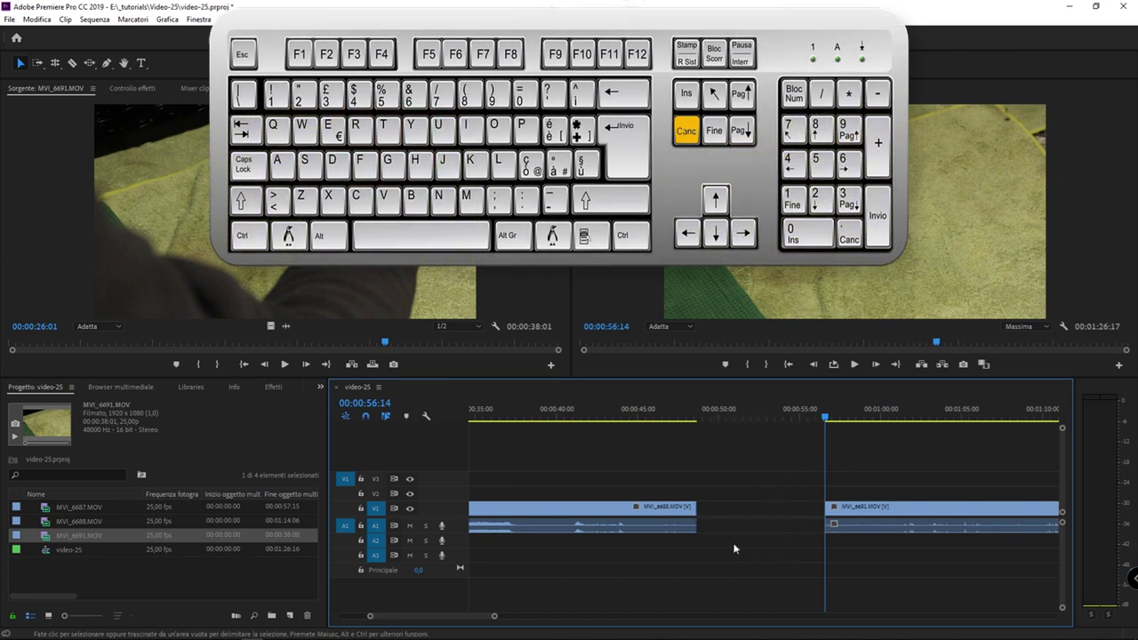
mouse_move(787, 470)
mouse_down()
mouse_move(880, 508)
mouse_move(753, 509)
mouse_up()
click(719, 422)
drag(719, 421, 741, 421)
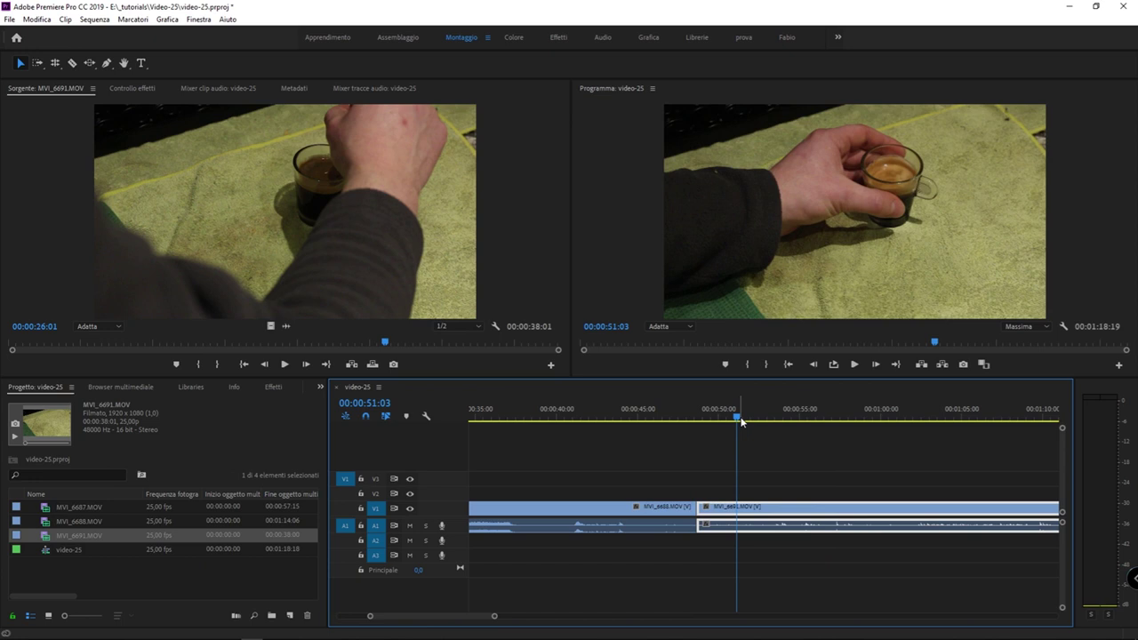
Undo the move, deletion and split so MVI_6691 is whole again, lasting 00:00:38:01
key(ctrl+z)
key(ctrl+z)
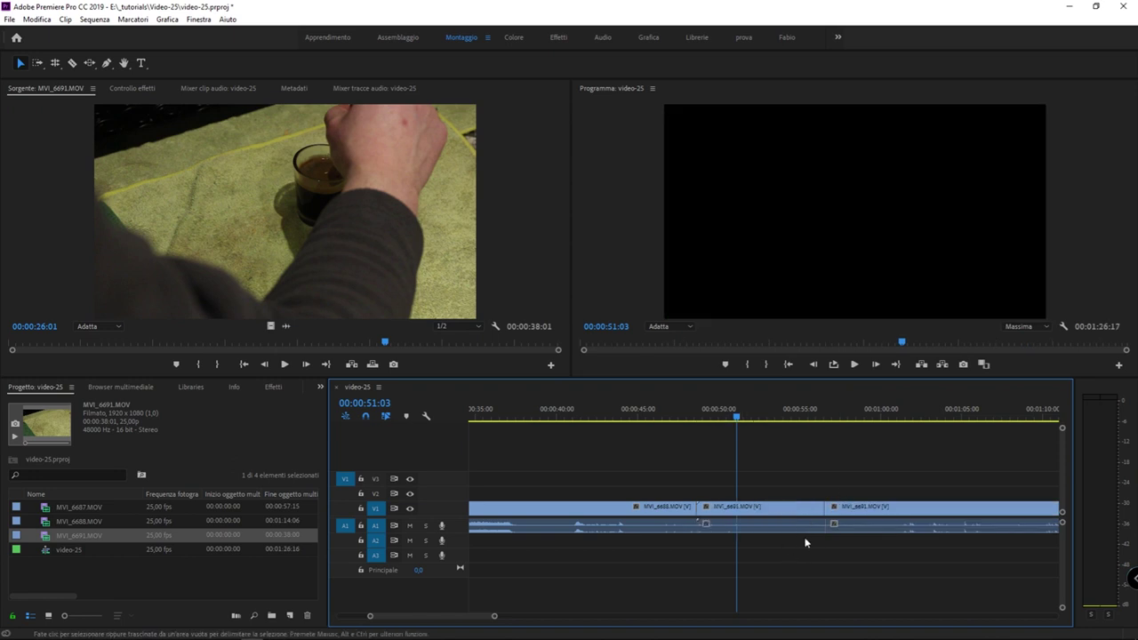
click(773, 511)
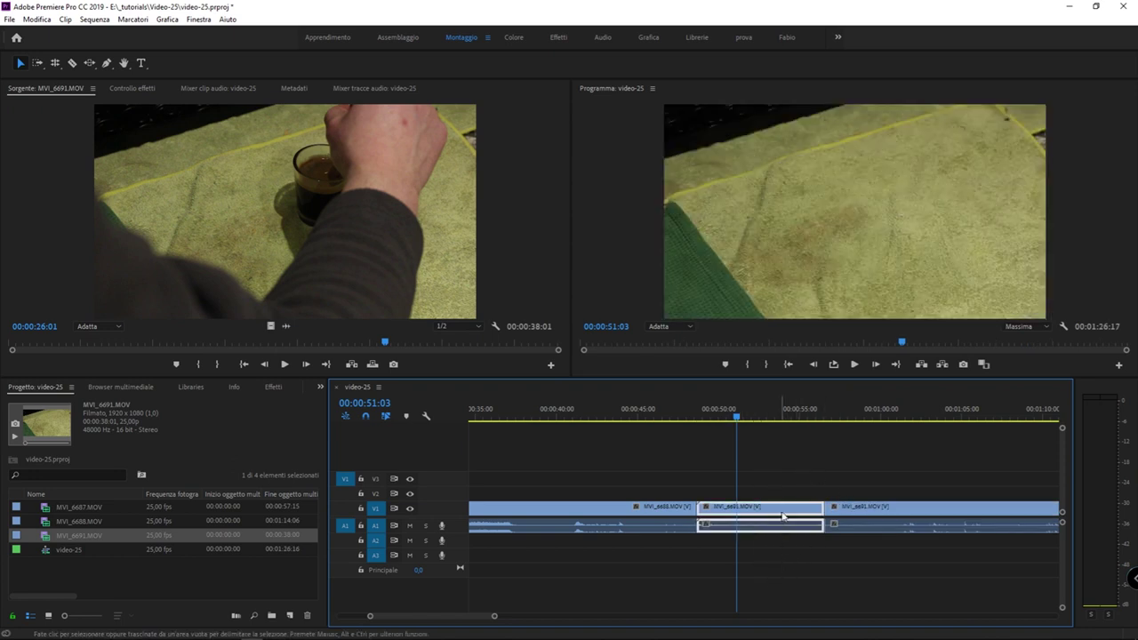
click(907, 511)
click(791, 514)
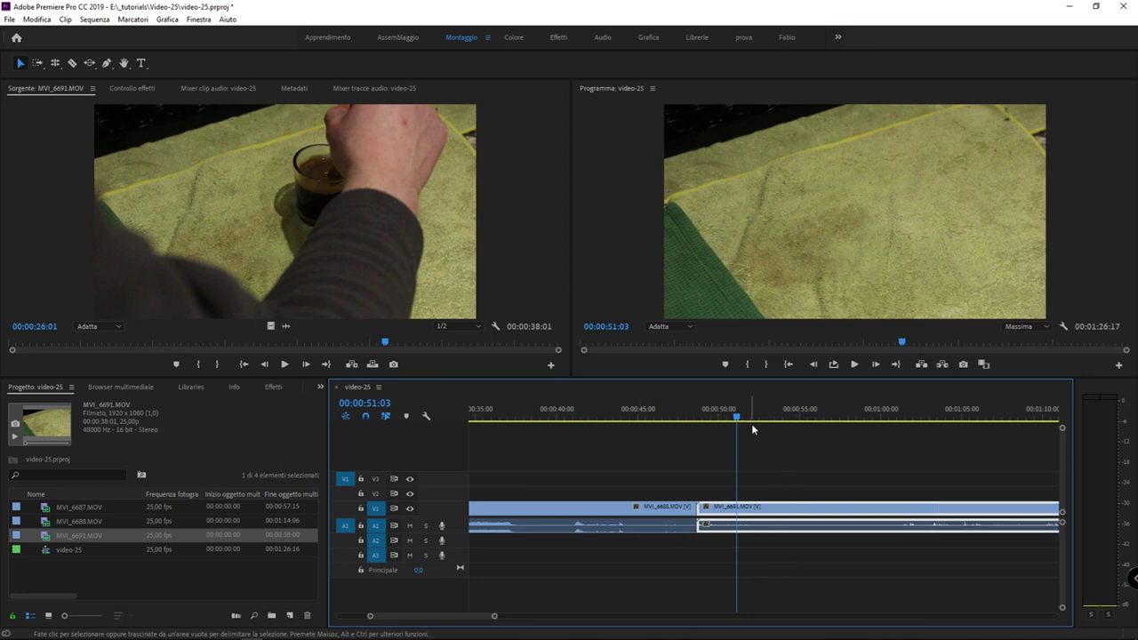
key(shift+Delete)
drag(766, 423, 844, 430)
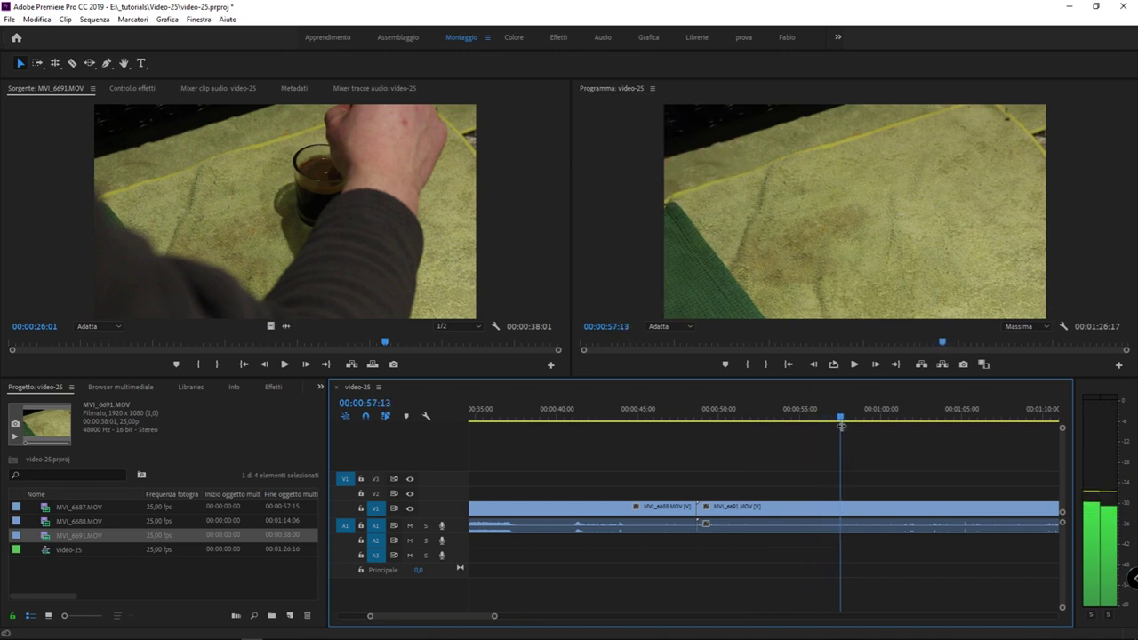
click(776, 527)
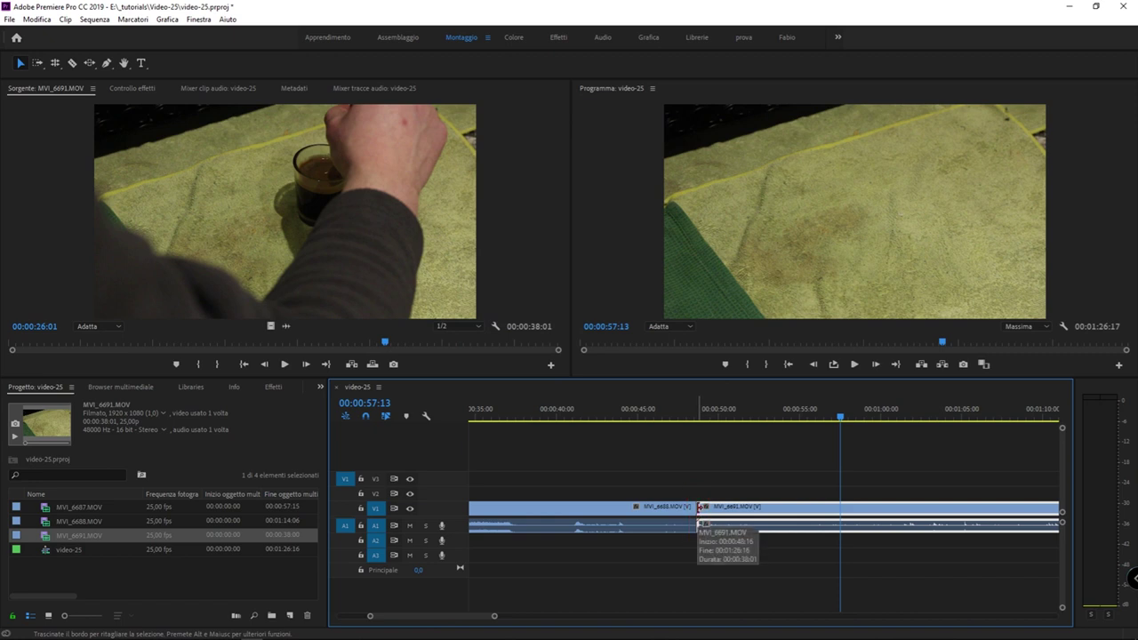
Drag MVI_6691's in-point right so it starts at 00:00:57:00 with 00:00:29:17 duration
click(699, 507)
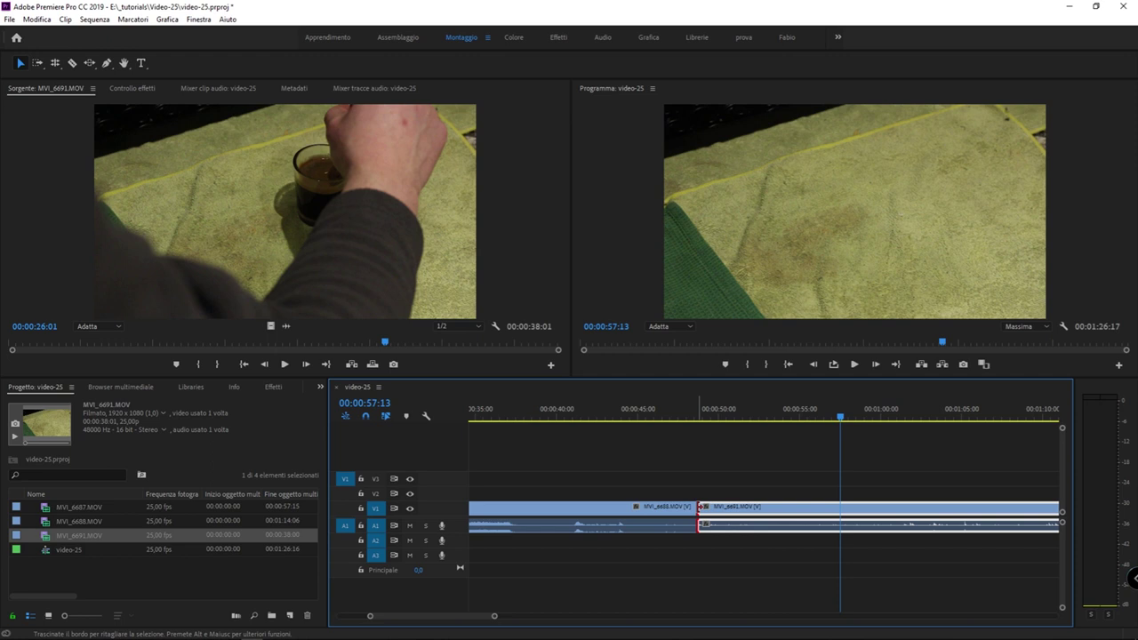
drag(699, 507, 695, 502)
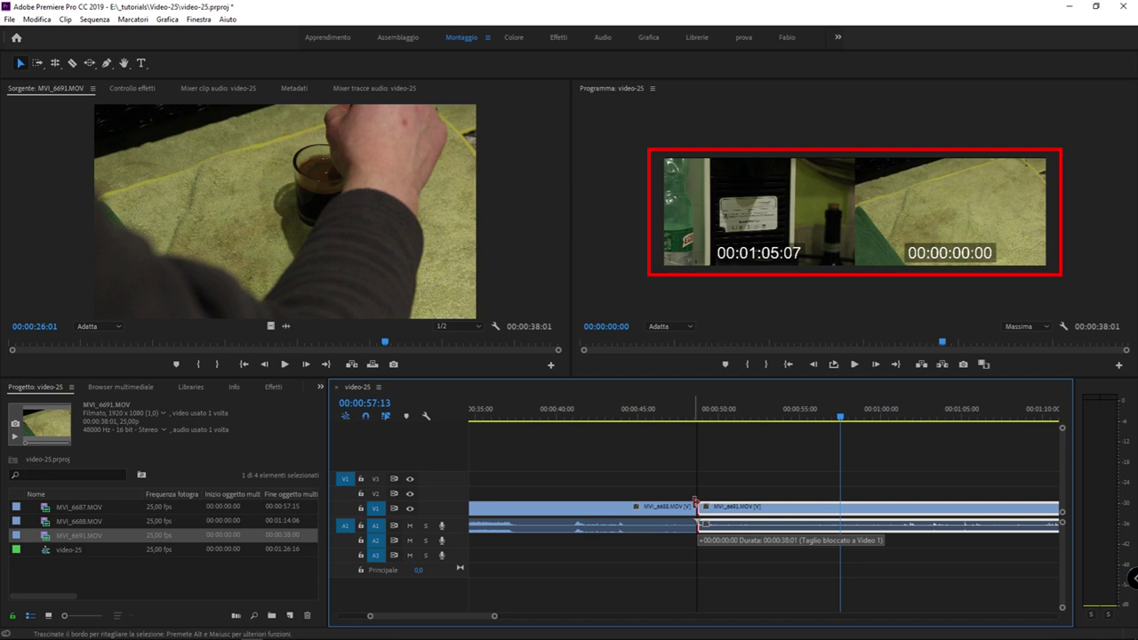
mouse_move(695, 503)
mouse_down()
mouse_move(851, 508)
mouse_move(835, 509)
mouse_up()
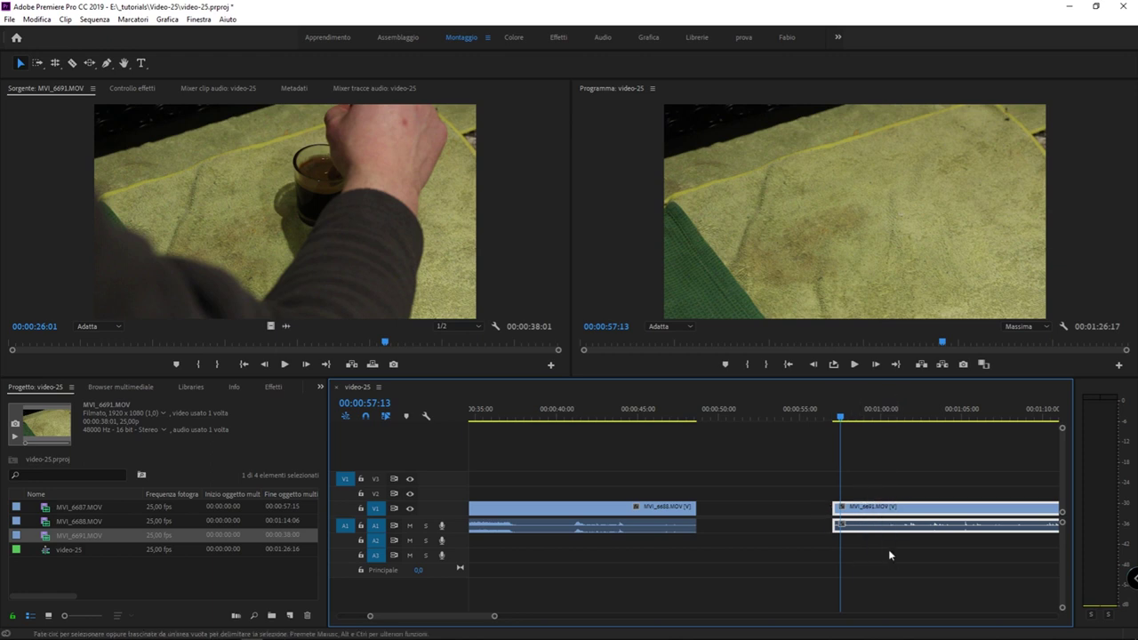
Butt trimmed MVI_6691 against MVI_6688's end, sequence 00:01:18:01, and play across the cut
drag(873, 509, 737, 509)
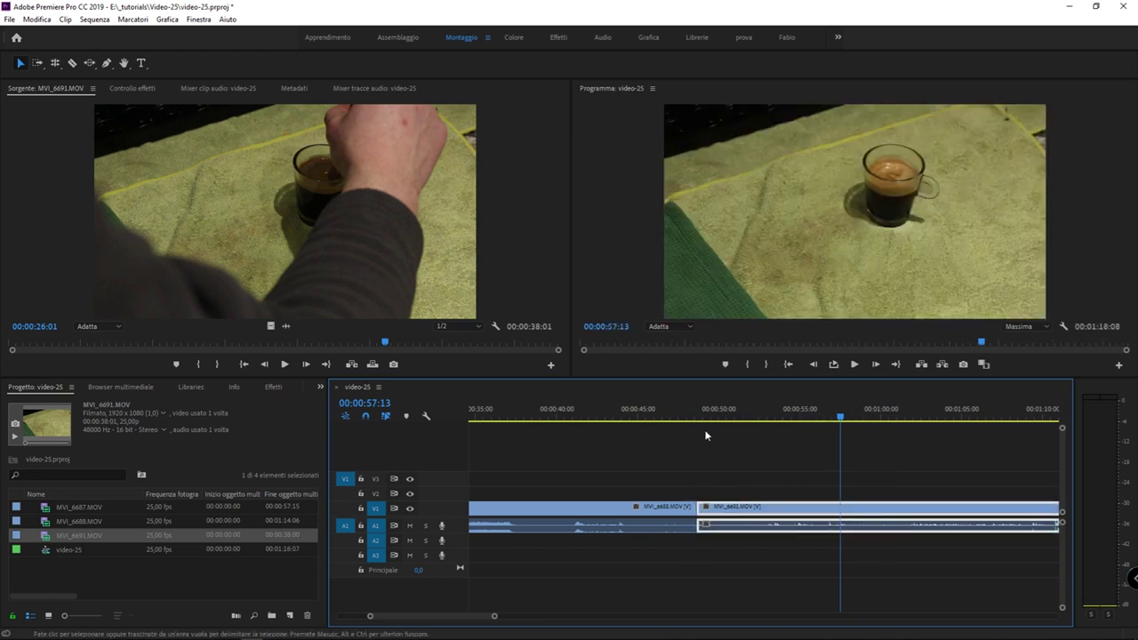
click(706, 421)
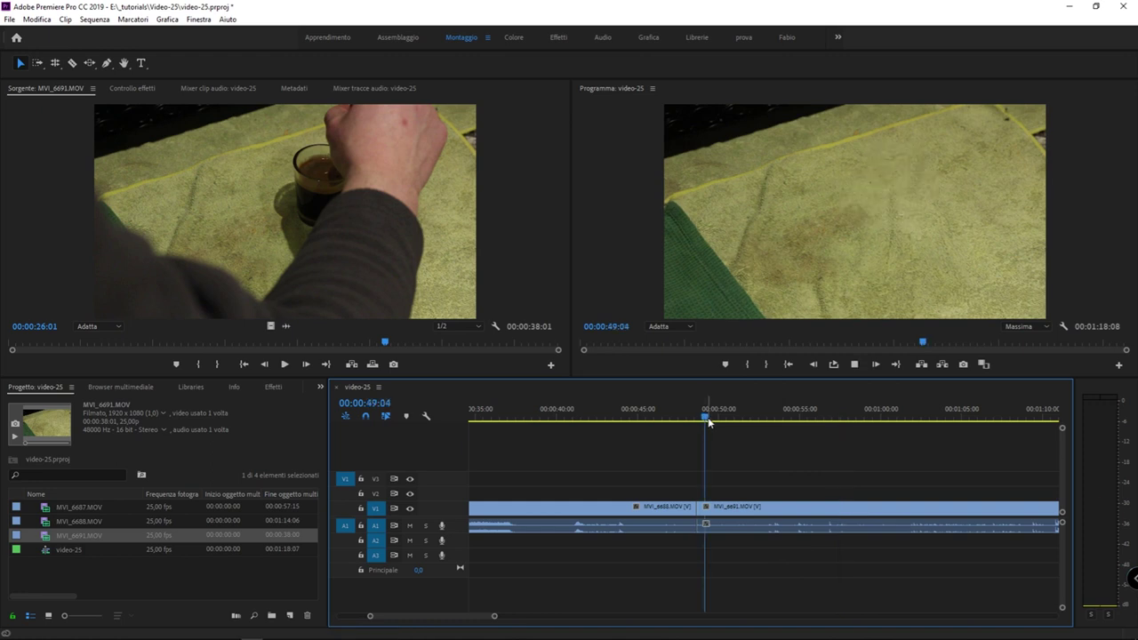
key(space)
click(782, 508)
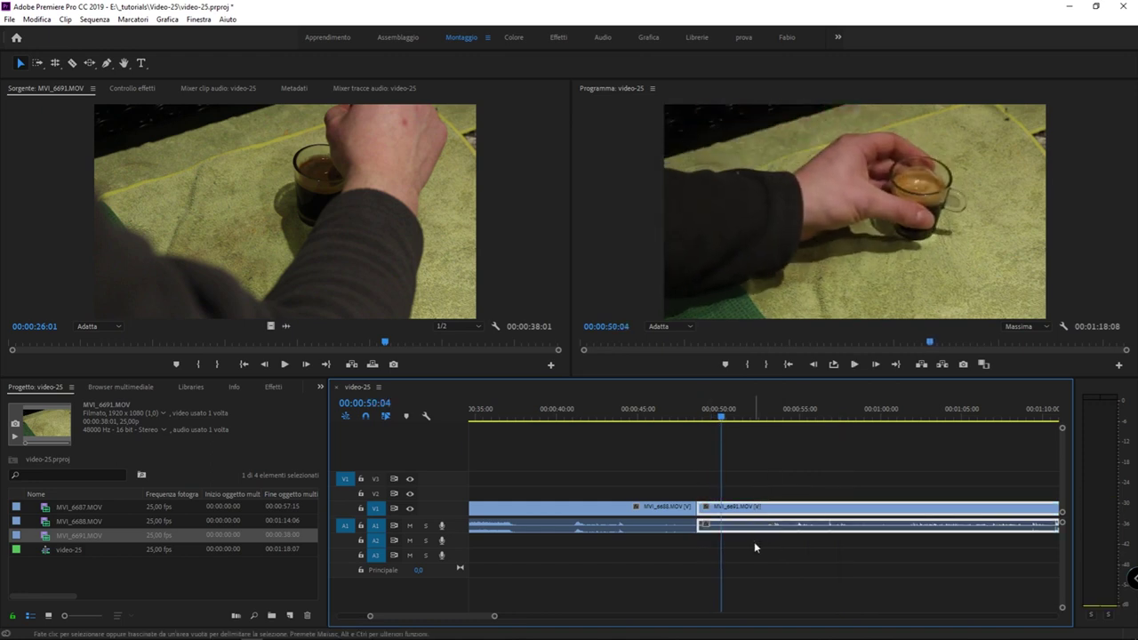
mouse_move(825, 523)
mouse_down()
mouse_move(959, 523)
mouse_move(703, 509)
mouse_move(839, 513)
mouse_move(735, 509)
mouse_up()
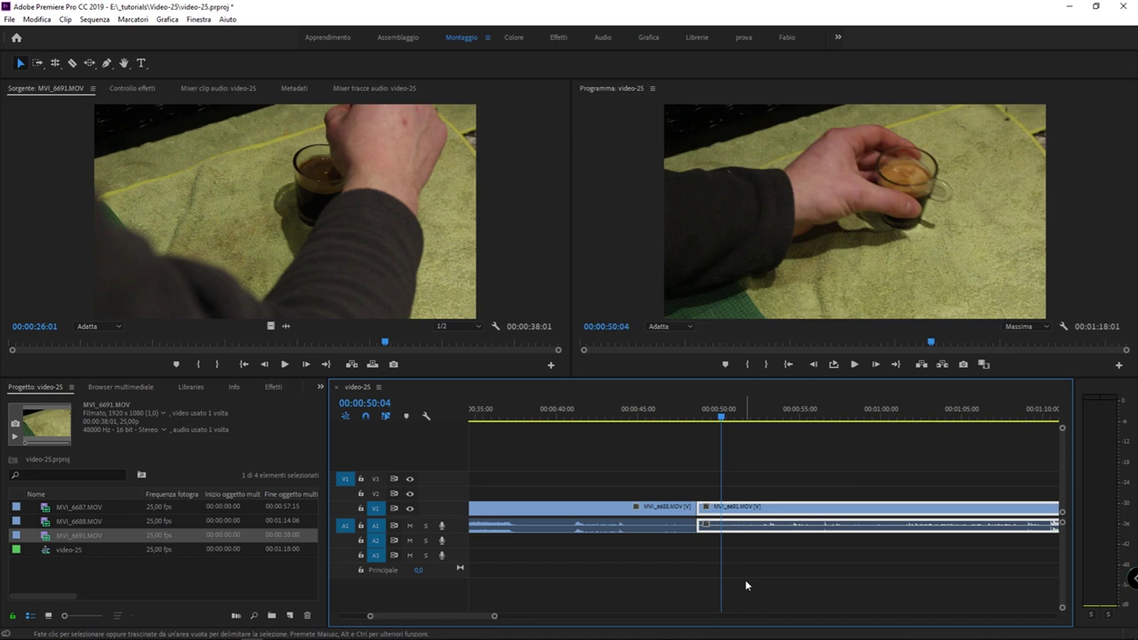
Zoom out and trim MVI_6691's end to the playhead at 00:01:12:18
key(minus)
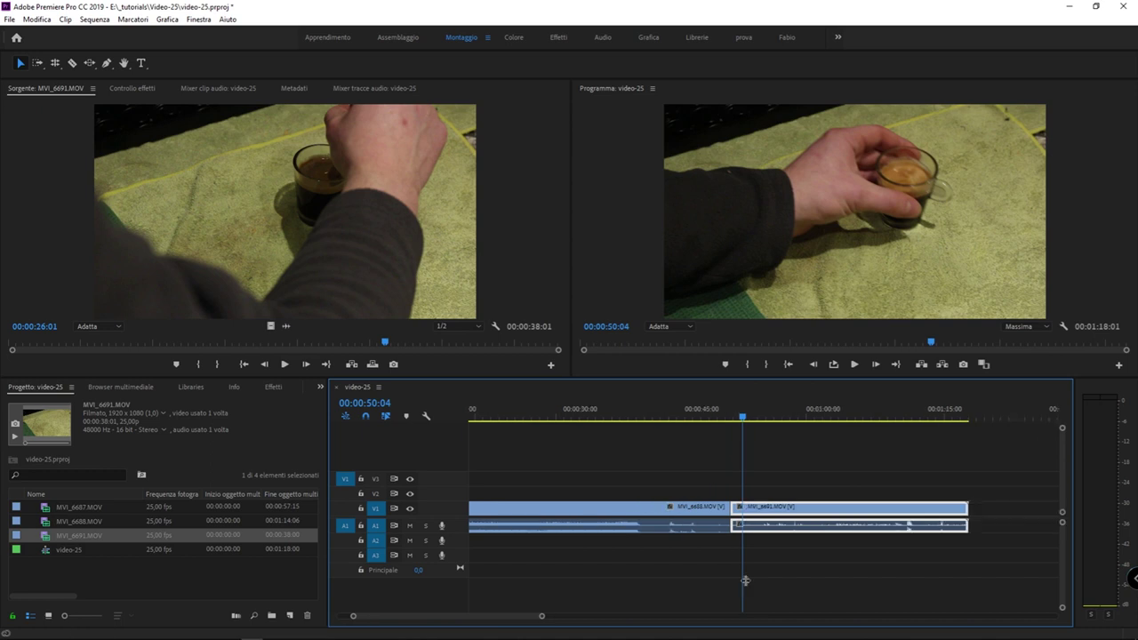
mouse_move(915, 418)
mouse_down()
mouse_move(945, 419)
mouse_move(926, 427)
mouse_up()
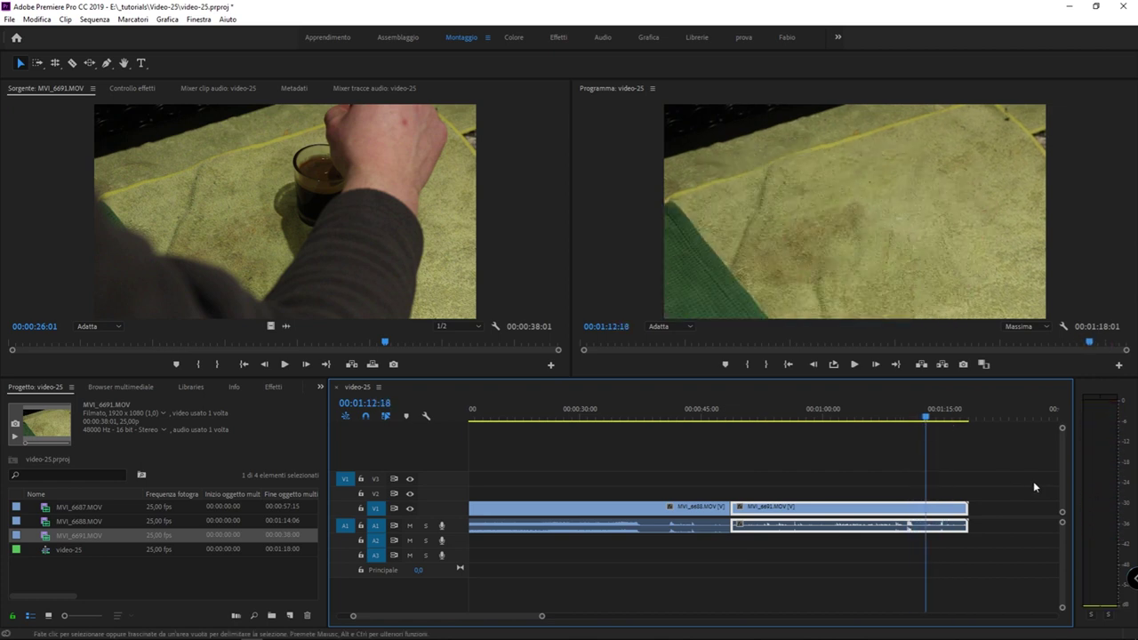
click(987, 484)
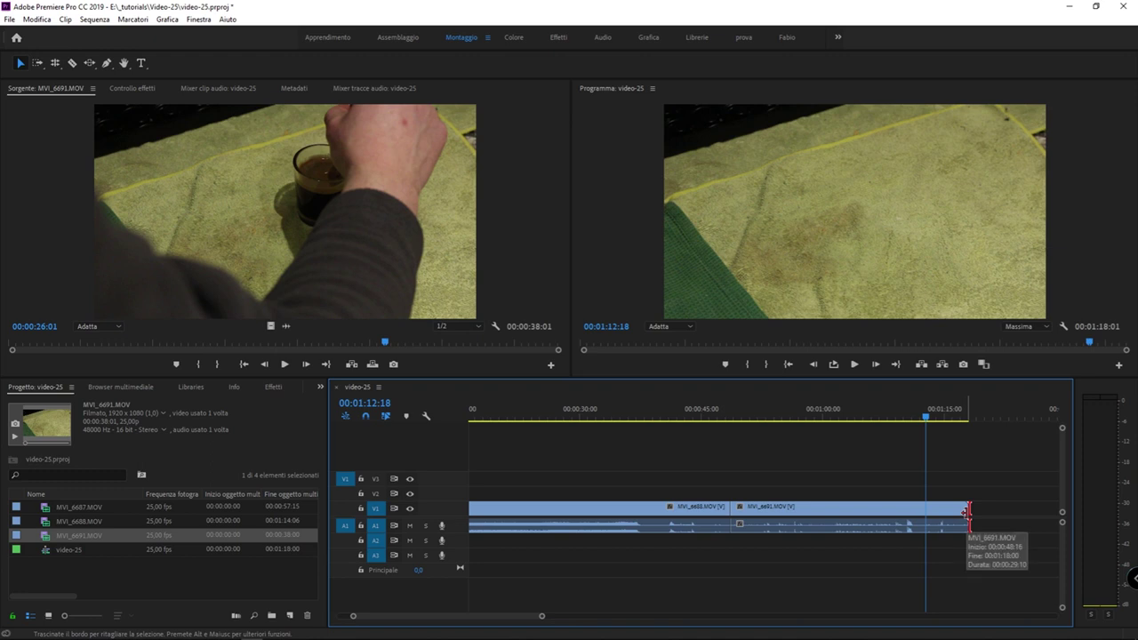
drag(966, 511, 902, 520)
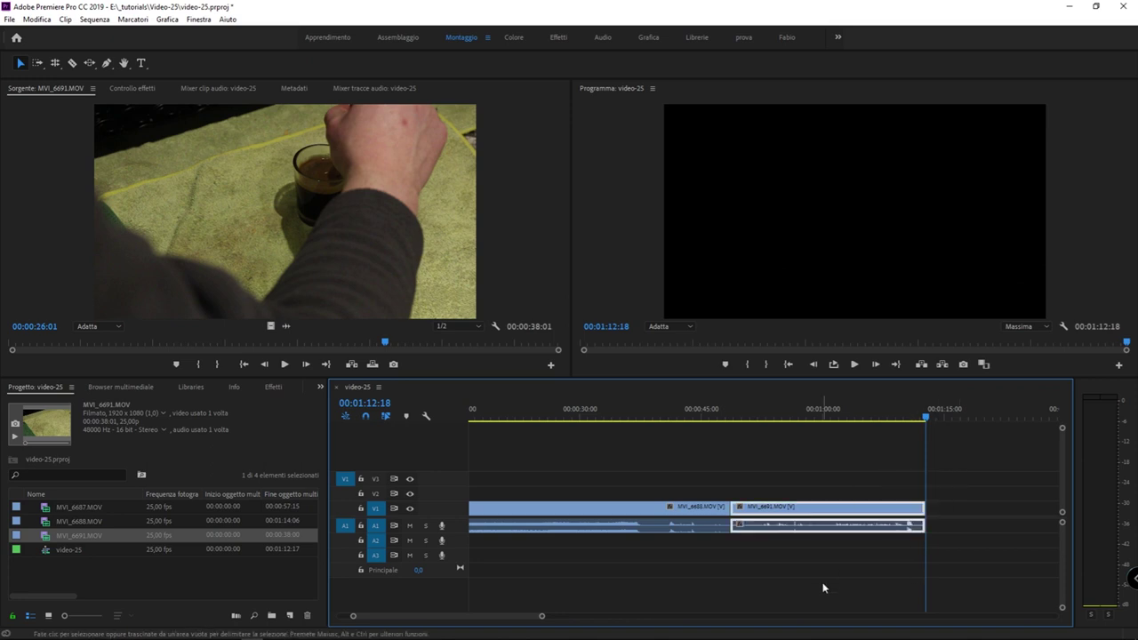
mouse_move(923, 511)
mouse_down()
mouse_move(909, 514)
mouse_move(926, 515)
mouse_up()
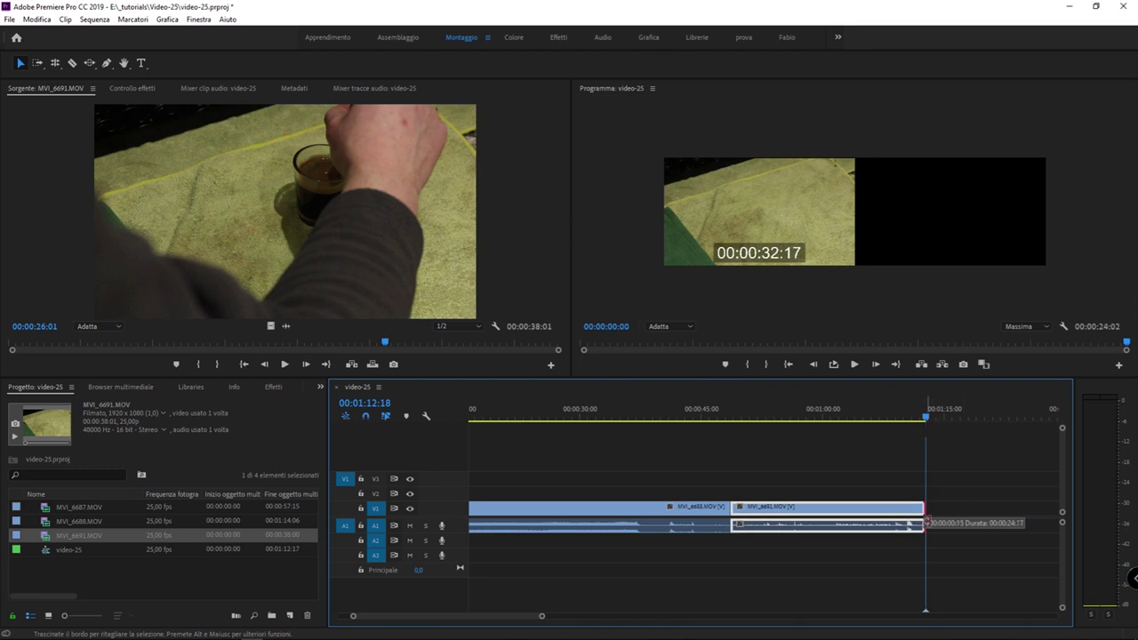
drag(927, 515, 925, 516)
Adjust the MVI_6688/MVI_6691 edit point so no gap remains, then select both clips
click(687, 516)
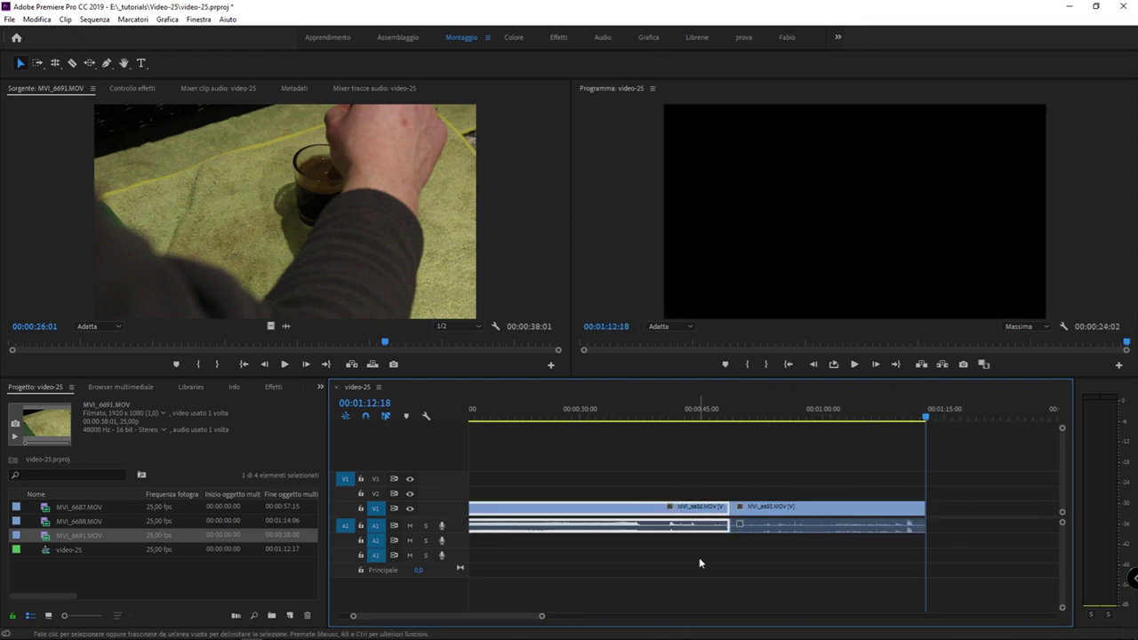
click(722, 516)
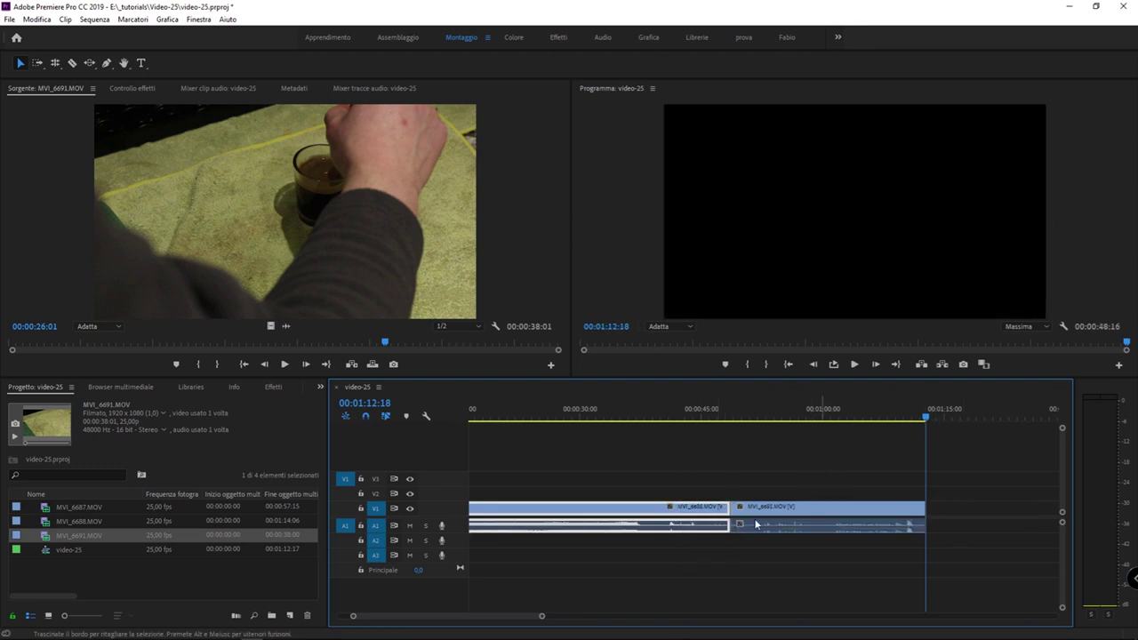
click(728, 516)
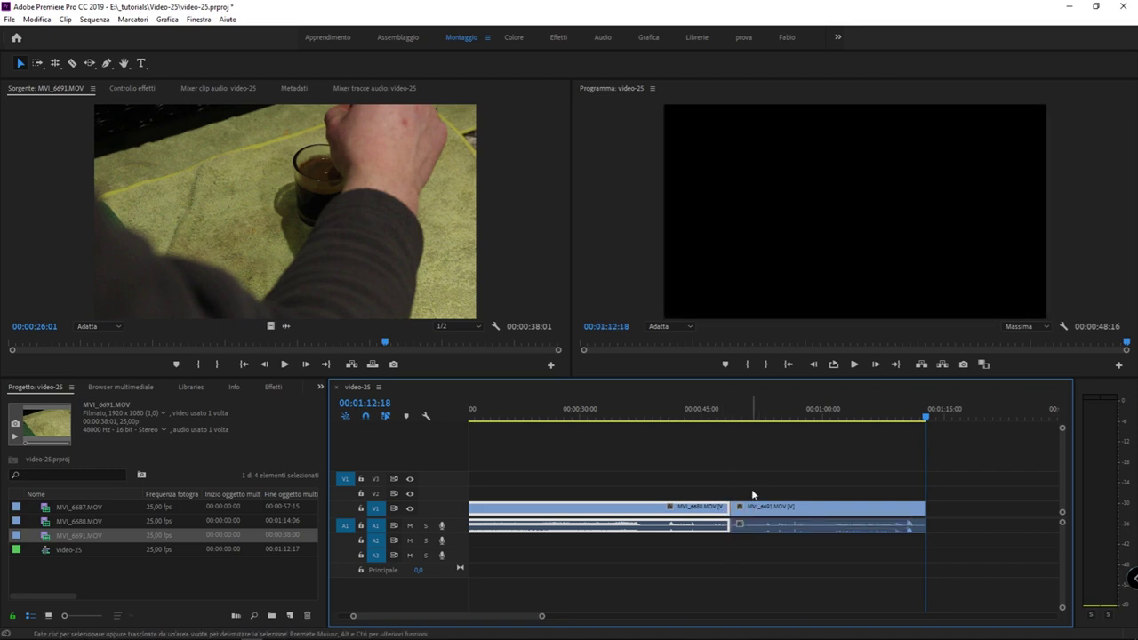
click(760, 520)
drag(760, 521, 805, 520)
click(723, 523)
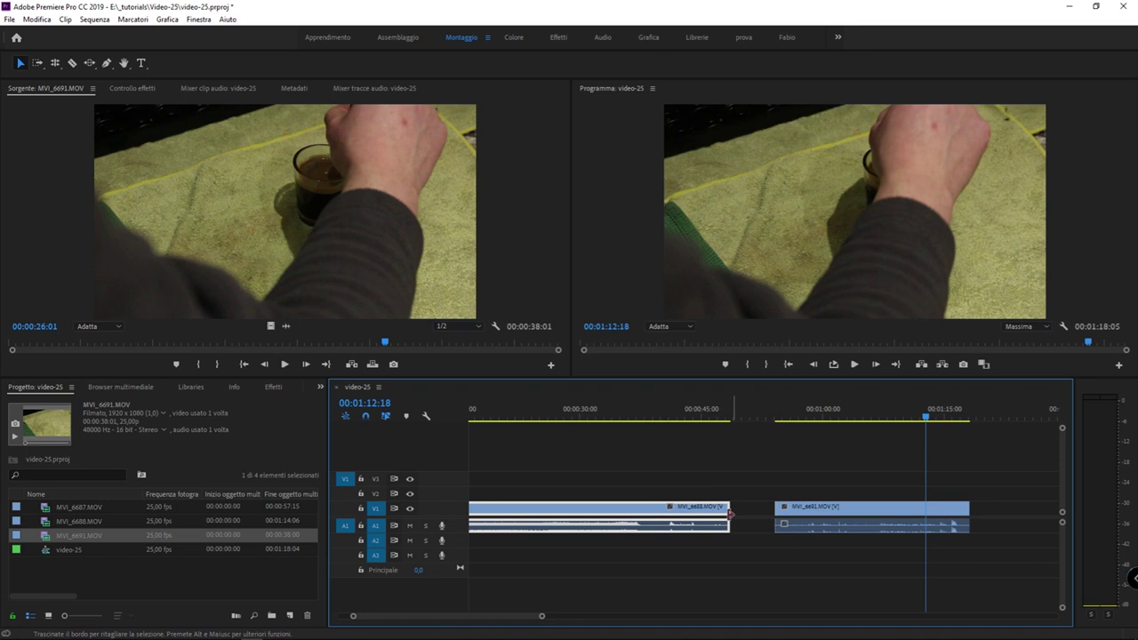
drag(729, 516, 779, 508)
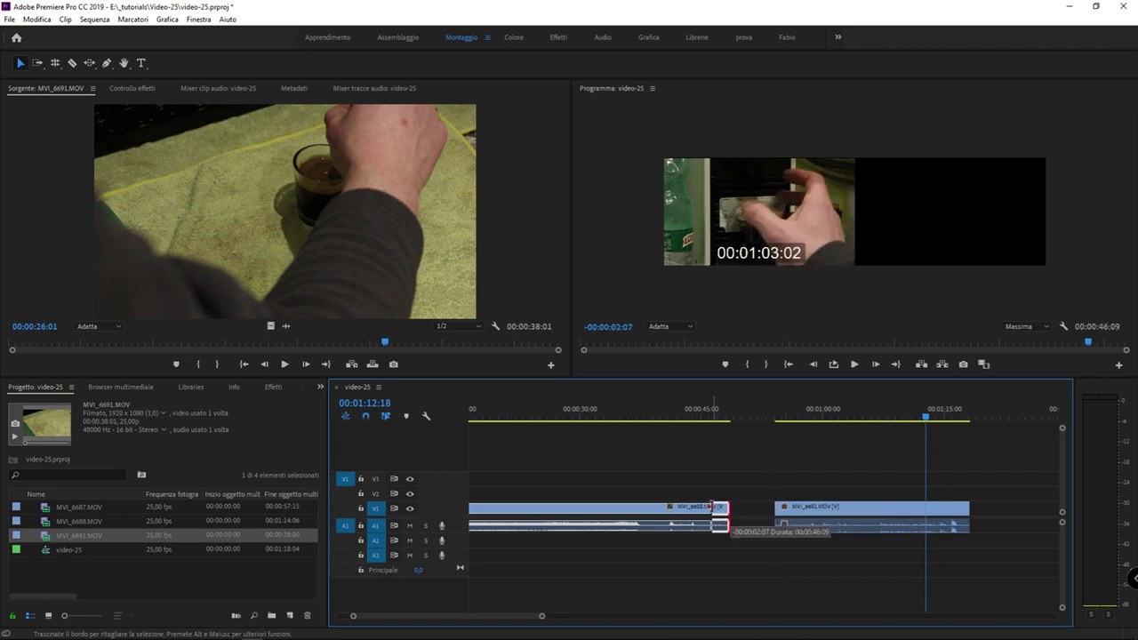
drag(782, 509, 781, 510)
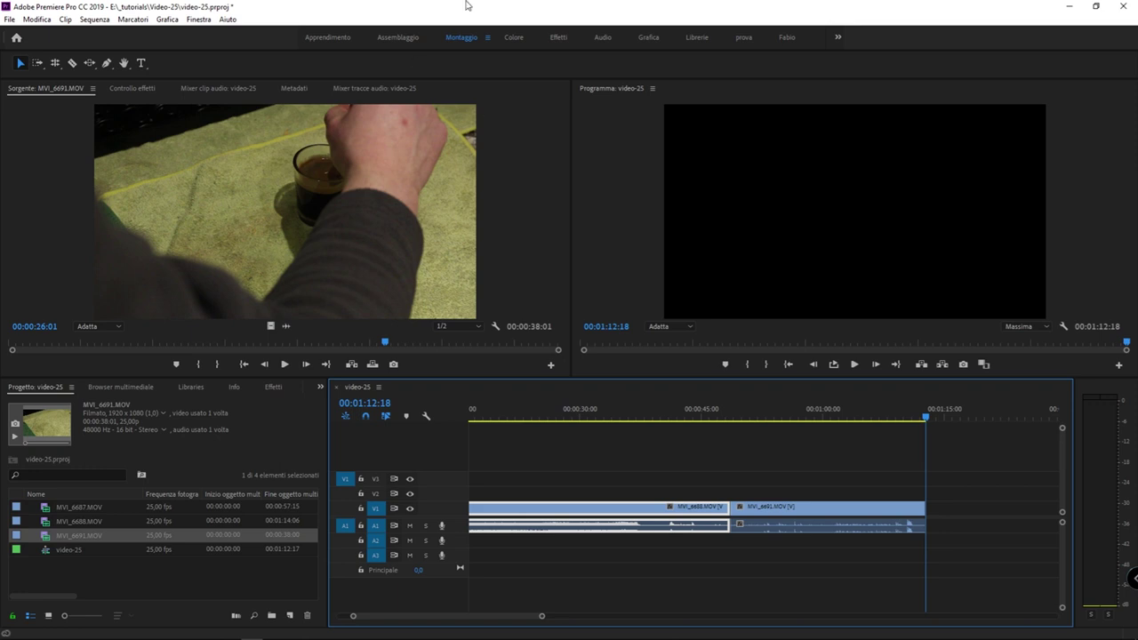
drag(811, 471, 622, 574)
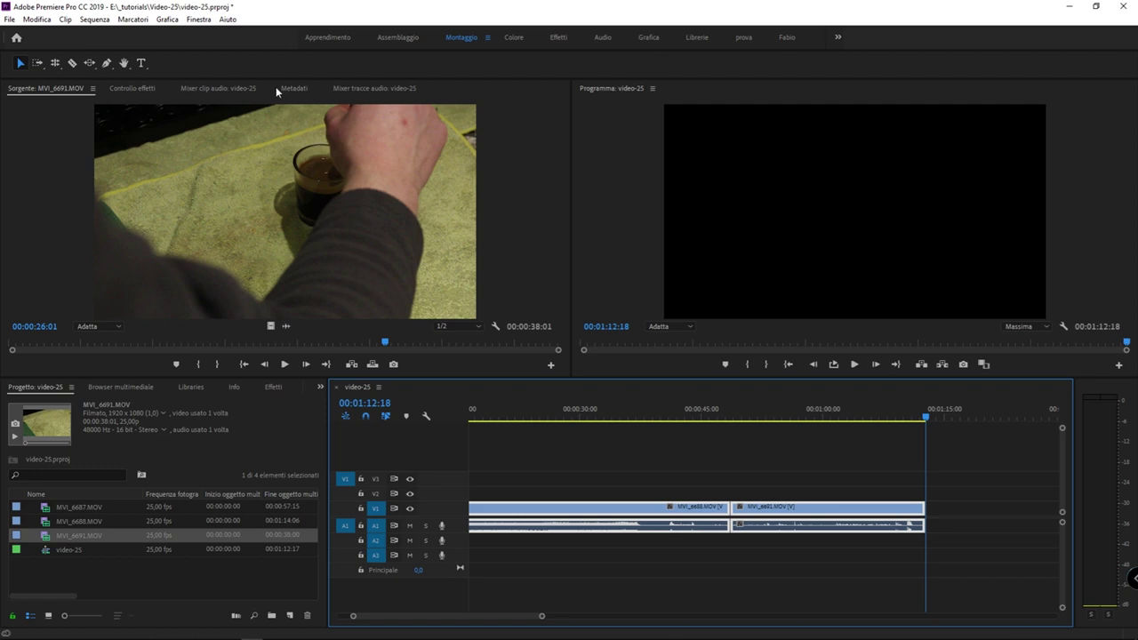
Apply Finestra > Spazi di lavoro > Ripristina a layout salvato and review the Finestra panel list
click(198, 19)
mouse_move(201, 34)
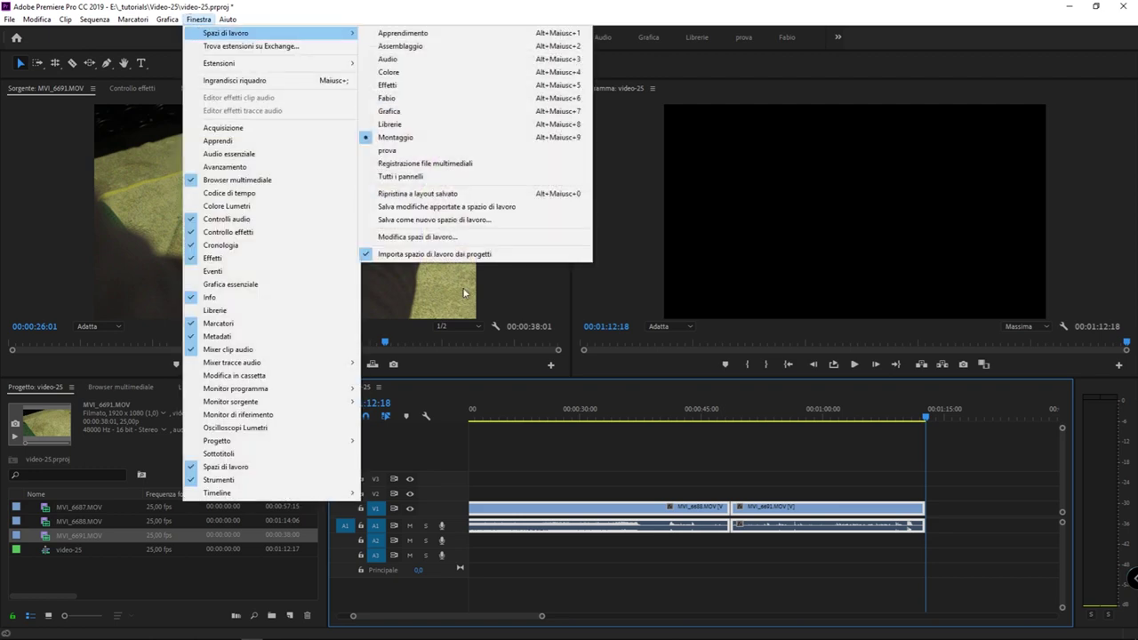
click(458, 193)
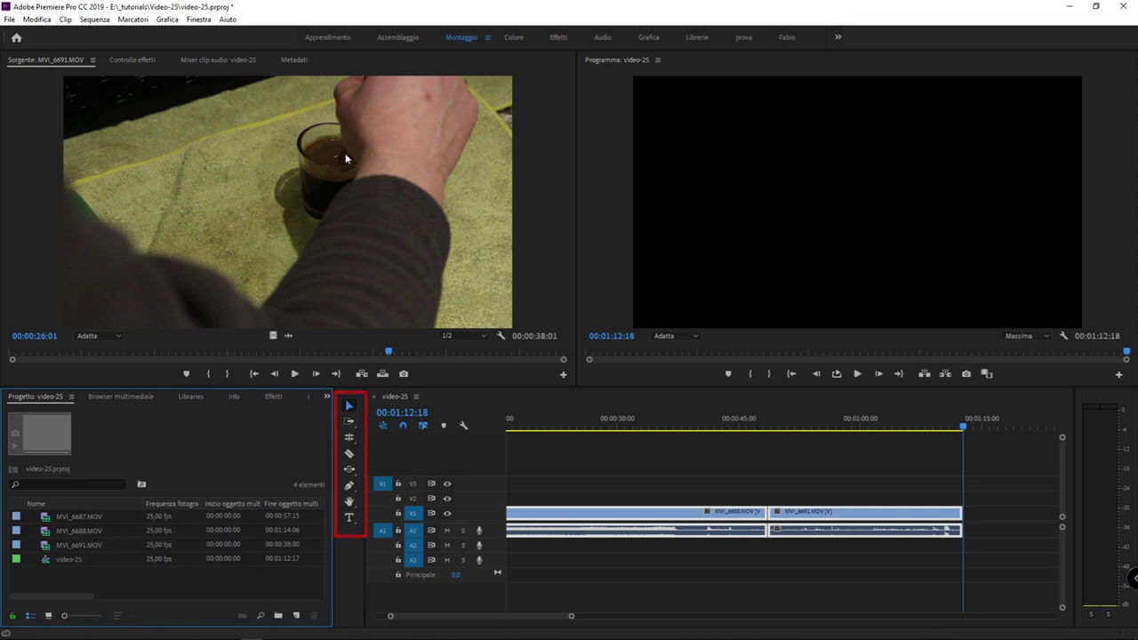
click(196, 19)
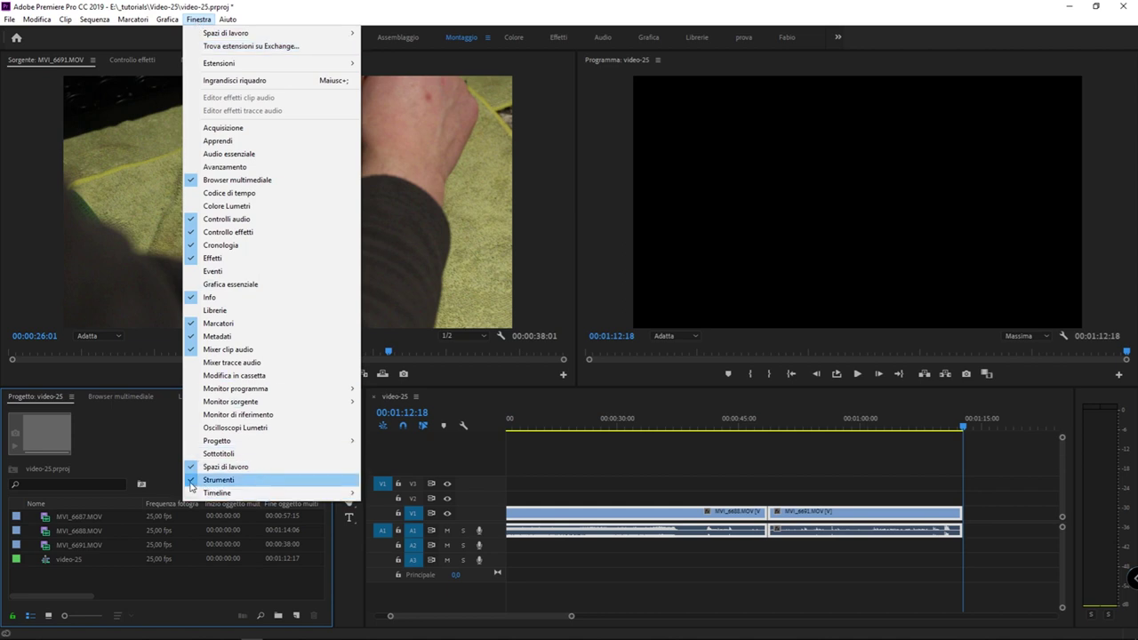
click(598, 238)
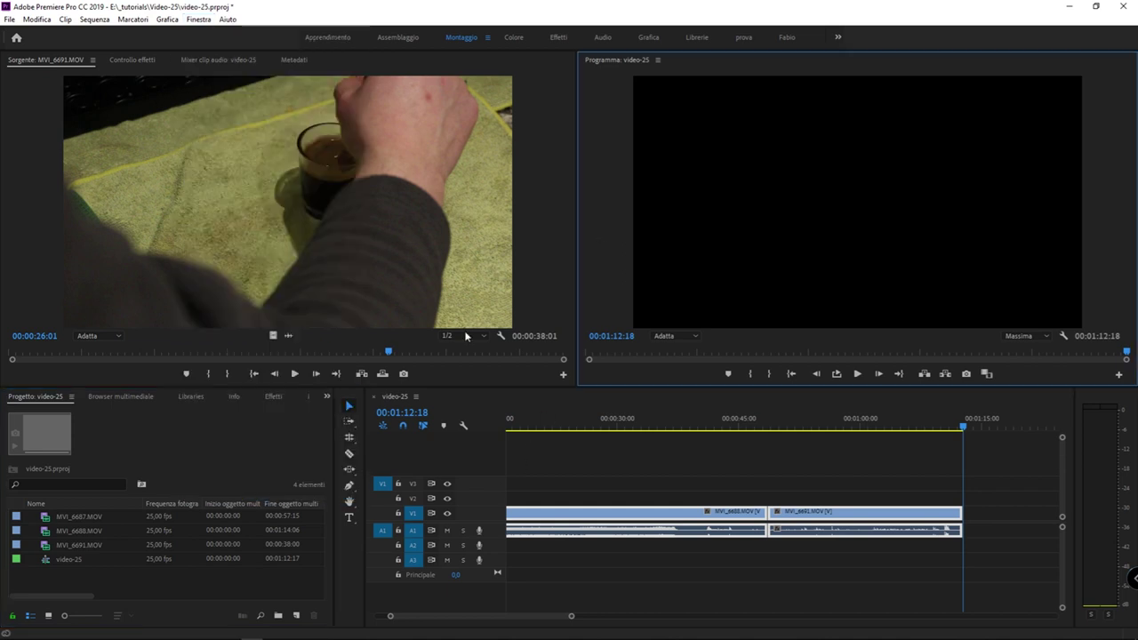
Choose Strumento montaggio con scarto (Ripple Edit, B) from the Tools panel flyout
click(351, 454)
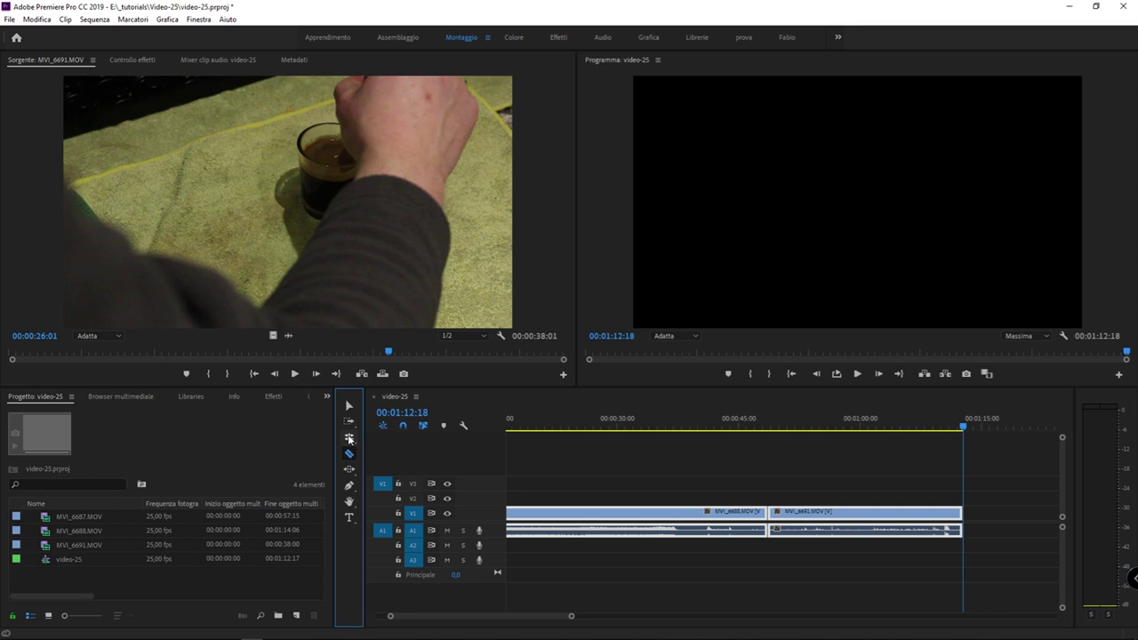
click(351, 440)
click(351, 439)
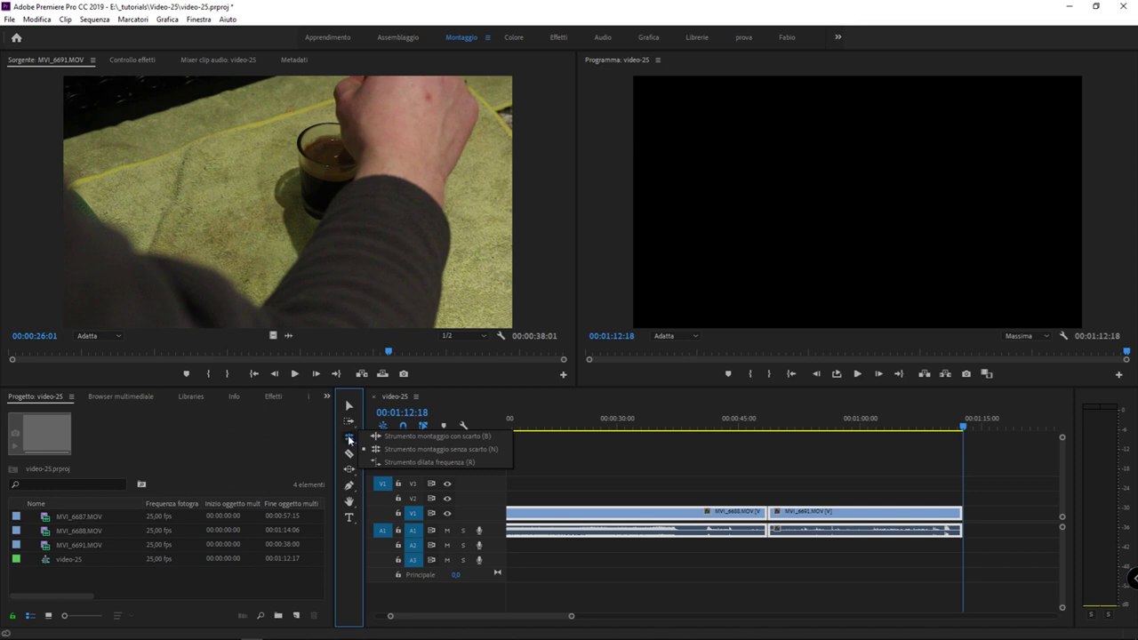
key(n)
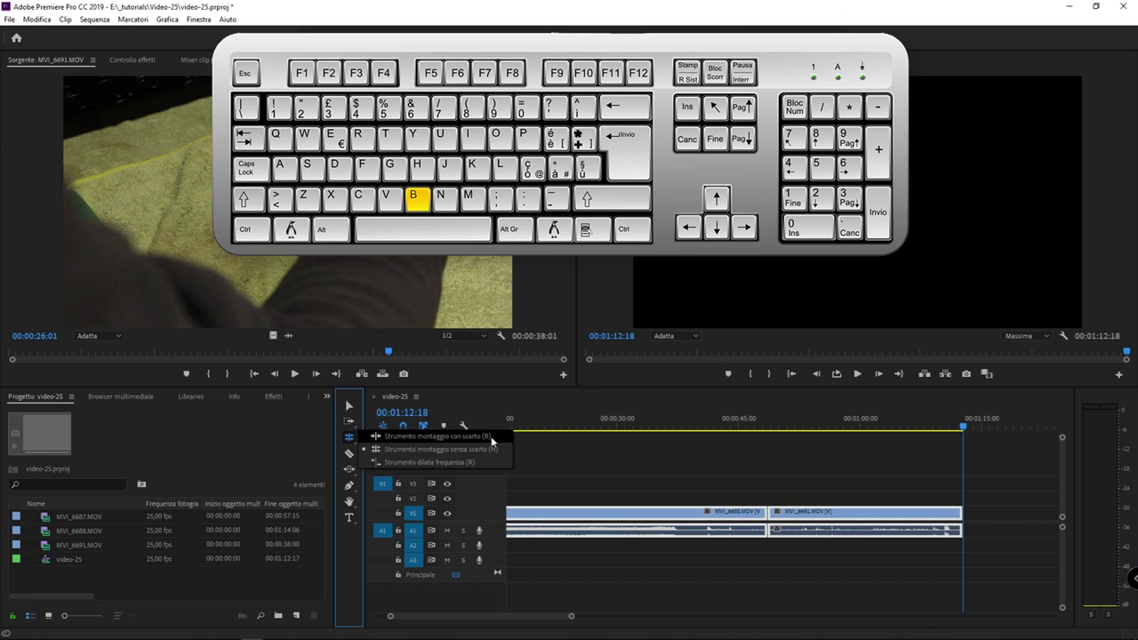
click(489, 437)
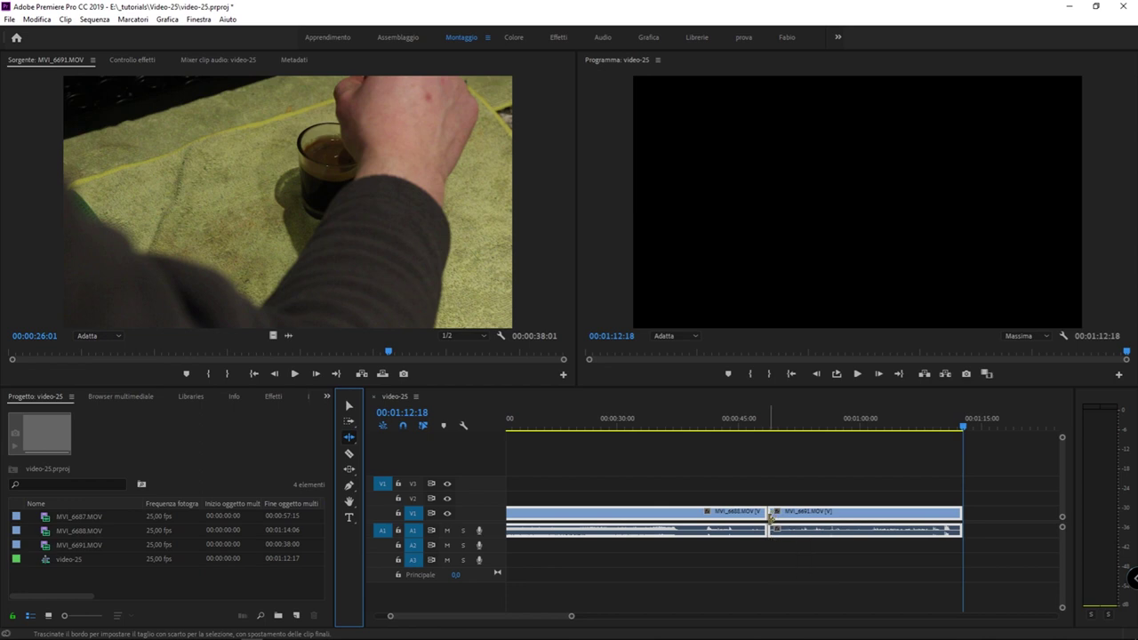
Scrub the playhead to about 00:00:58 and select the Ripple Edit tool
drag(770, 429, 832, 442)
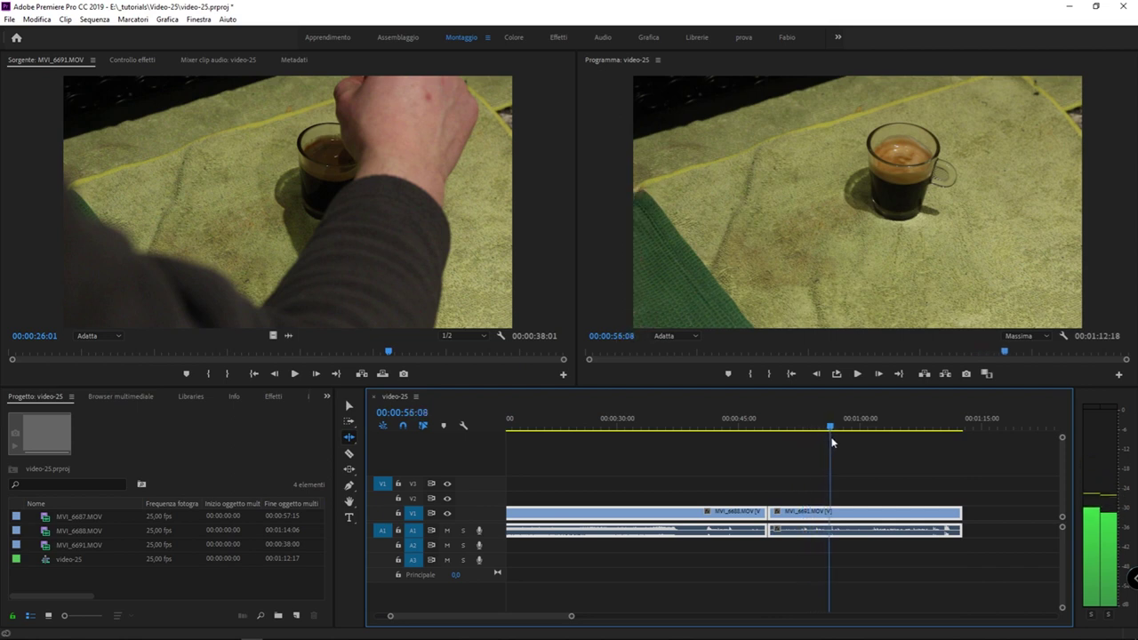
mouse_move(833, 441)
mouse_down()
mouse_move(857, 446)
mouse_move(842, 440)
mouse_up()
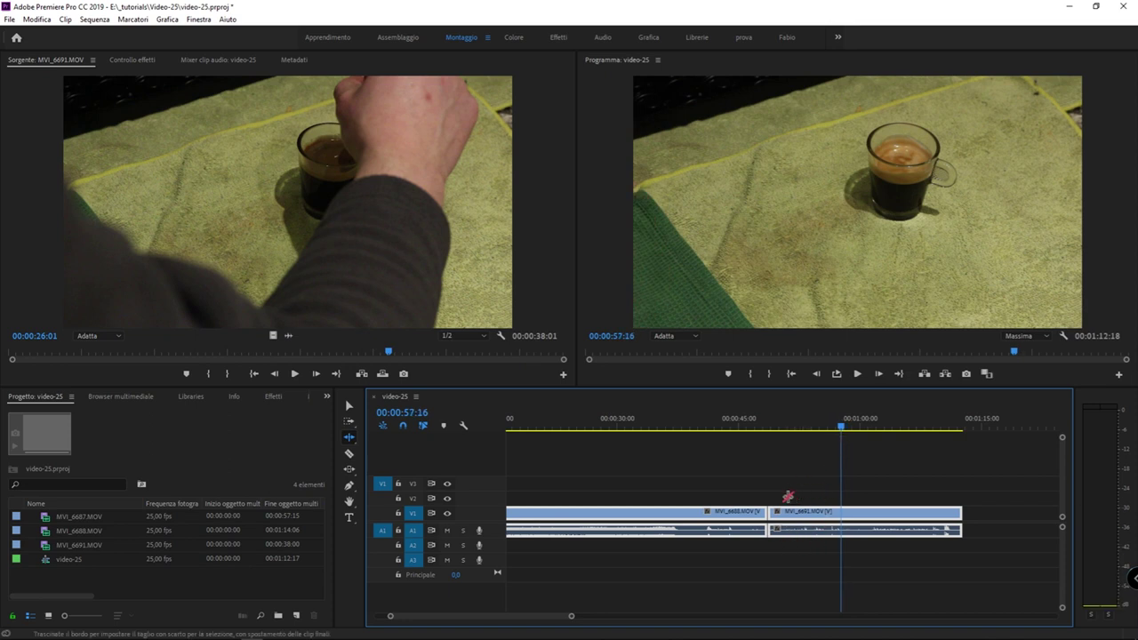
click(347, 438)
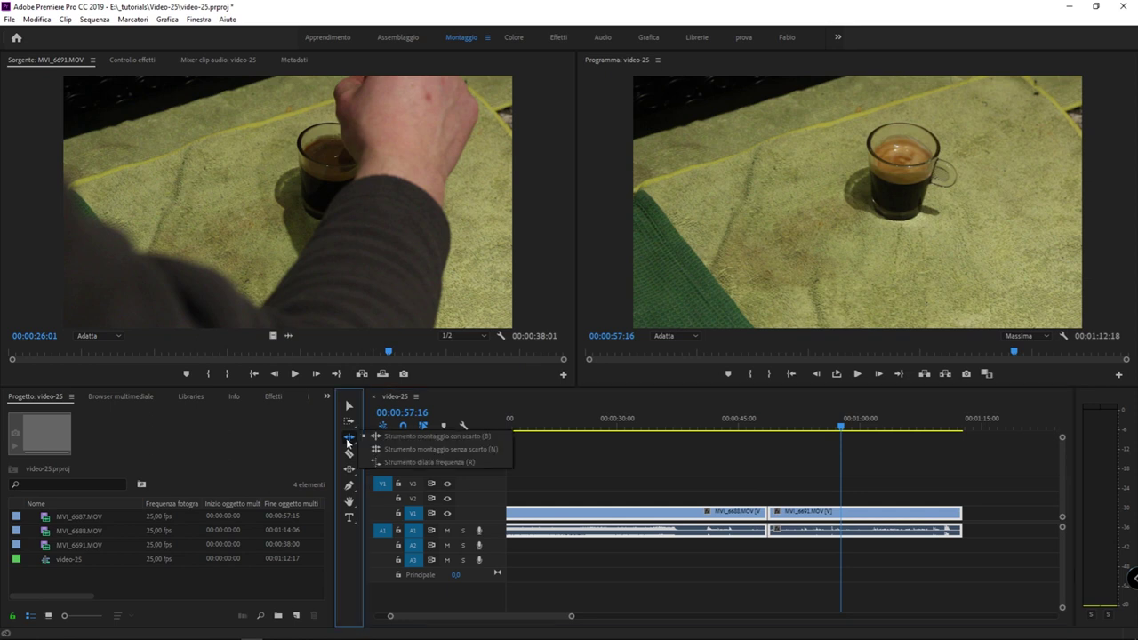
click(497, 437)
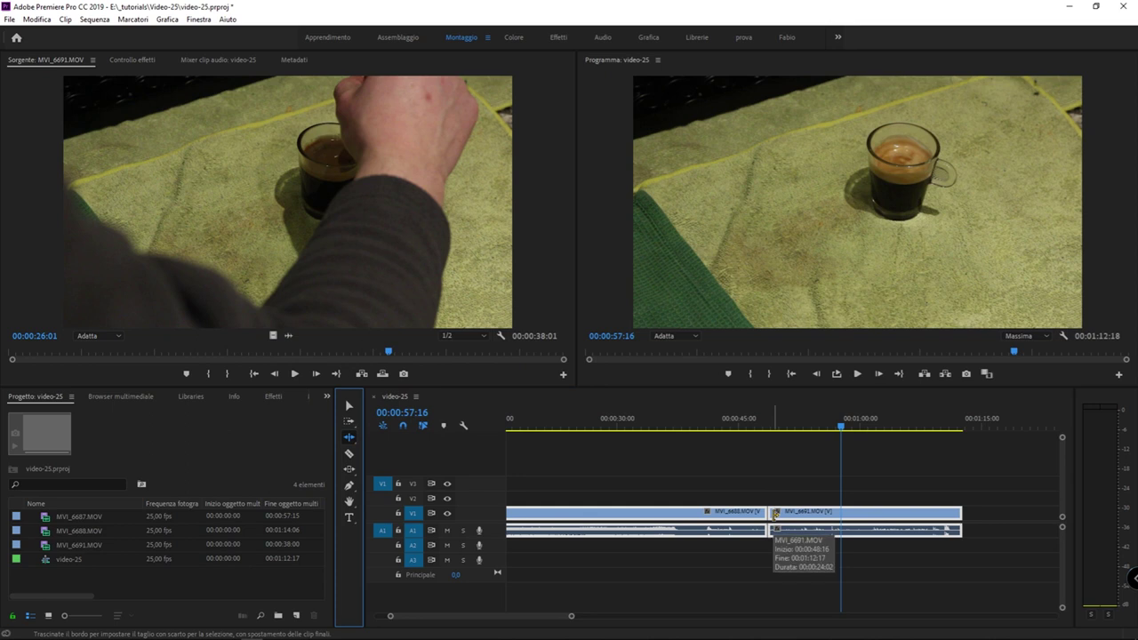
Ripple-trim 9 seconds off MVI_6691's start, leaving 00:00:15:02, and step through the cut
click(773, 515)
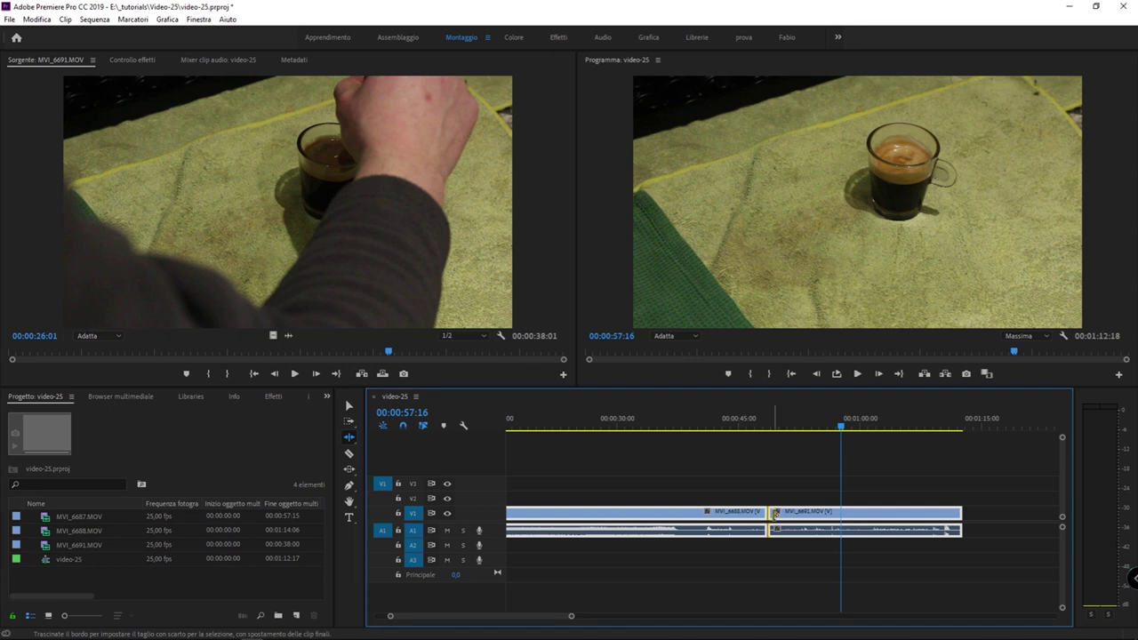
drag(773, 515, 844, 516)
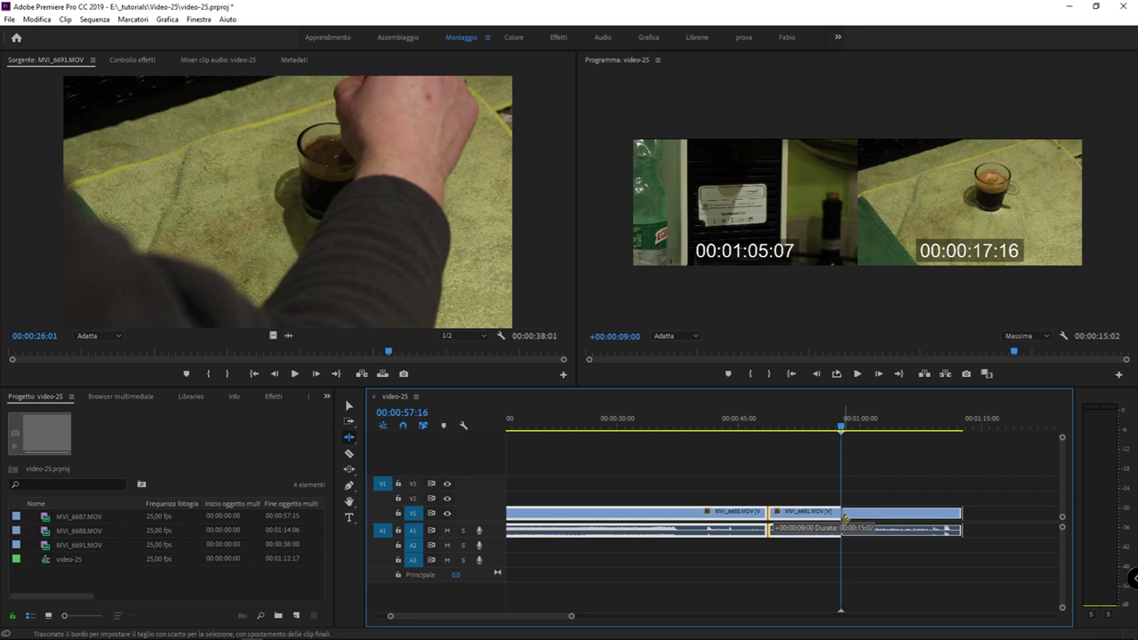
drag(844, 517, 839, 519)
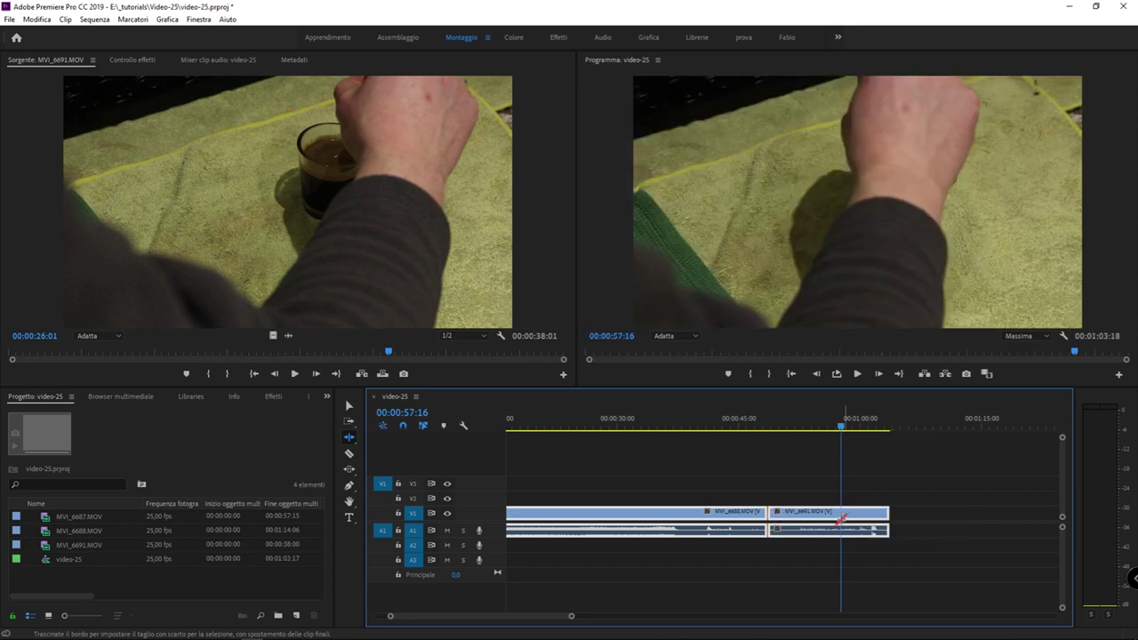
drag(765, 431, 775, 432)
key(Right)
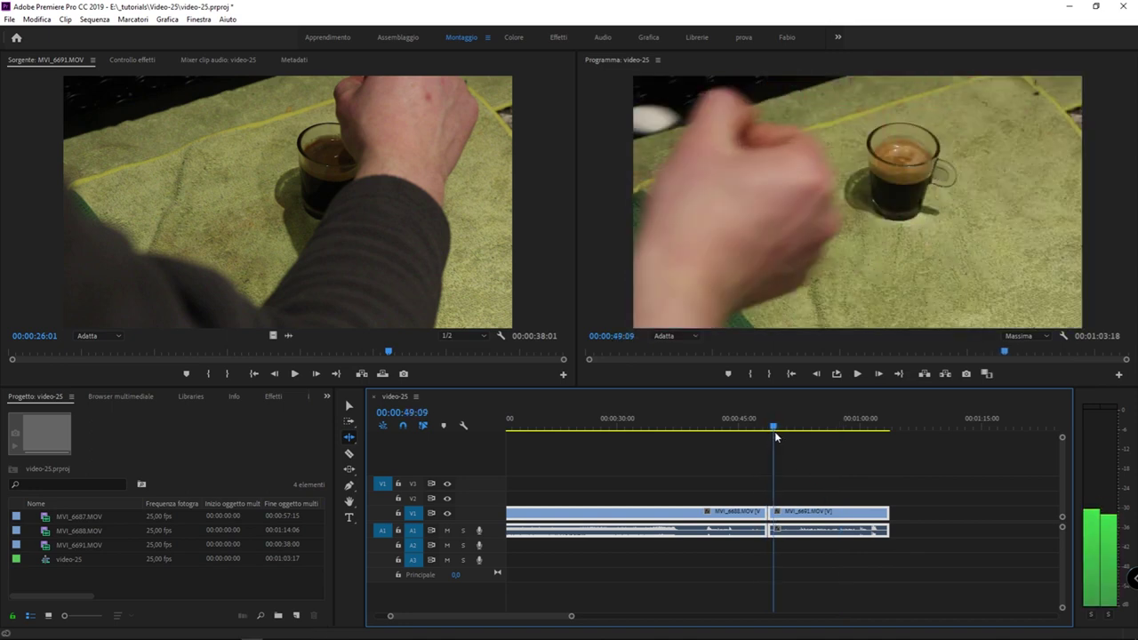
key(Right)
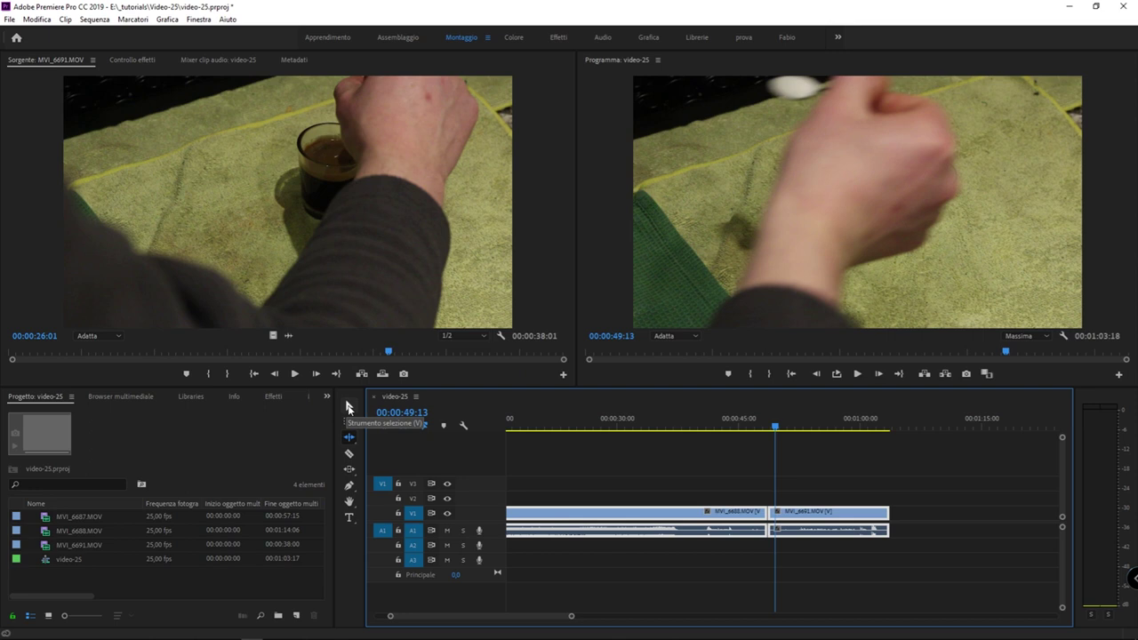
Undo the ripple trim with the Selection tool and trim MVI_6691's start to 00:00:58:02
click(348, 407)
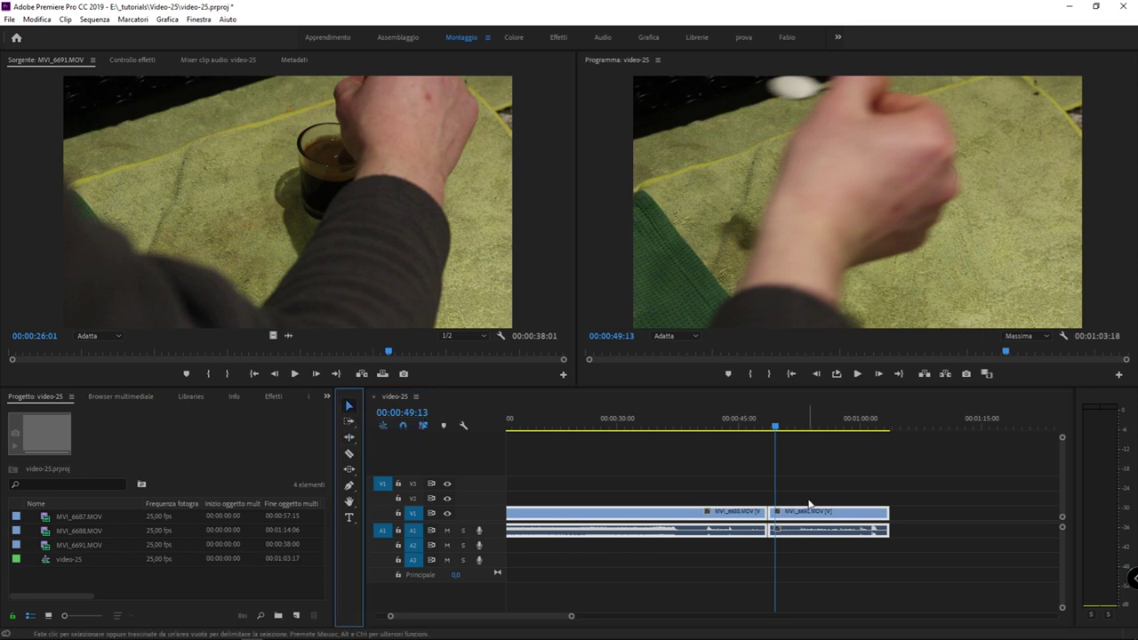
key(ctrl+z)
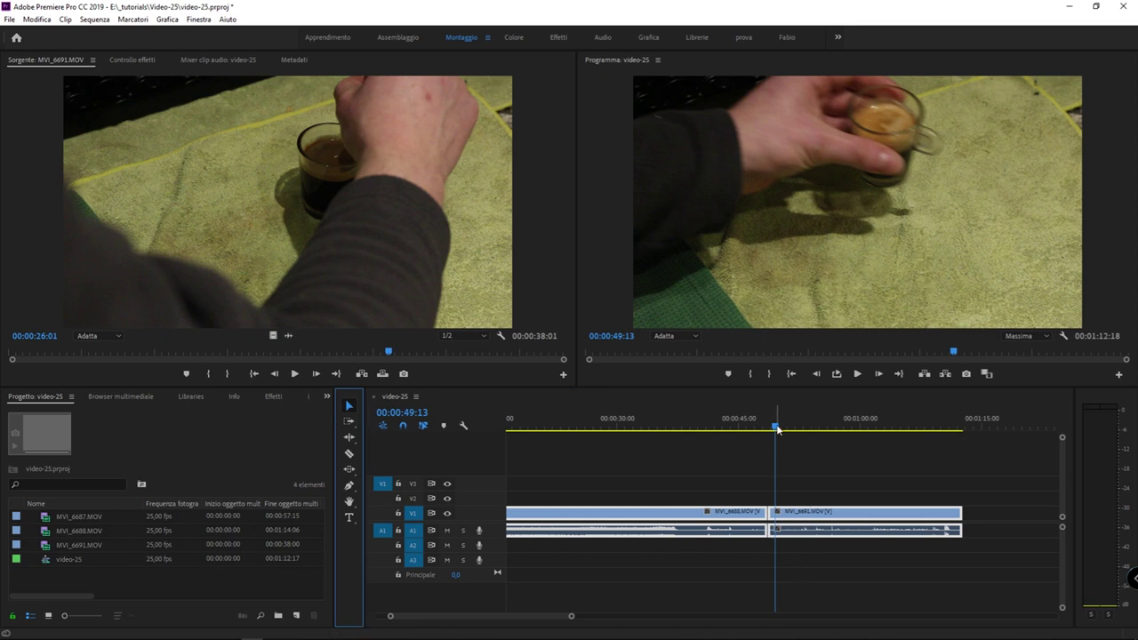
drag(777, 428, 845, 431)
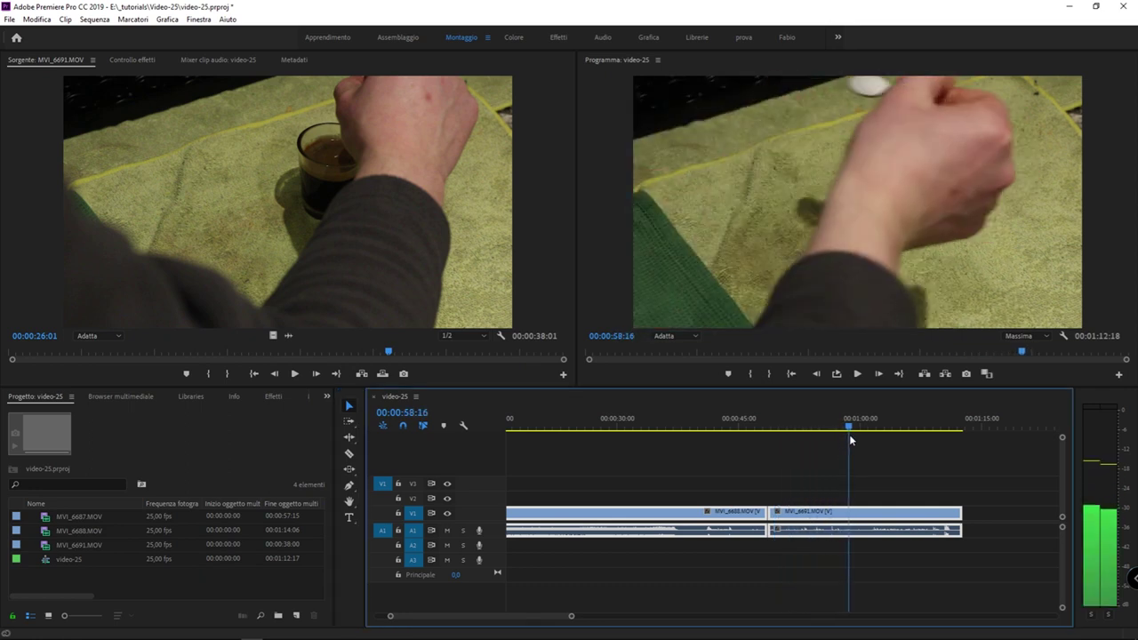
drag(794, 473, 816, 539)
key(ctrl+alt+q)
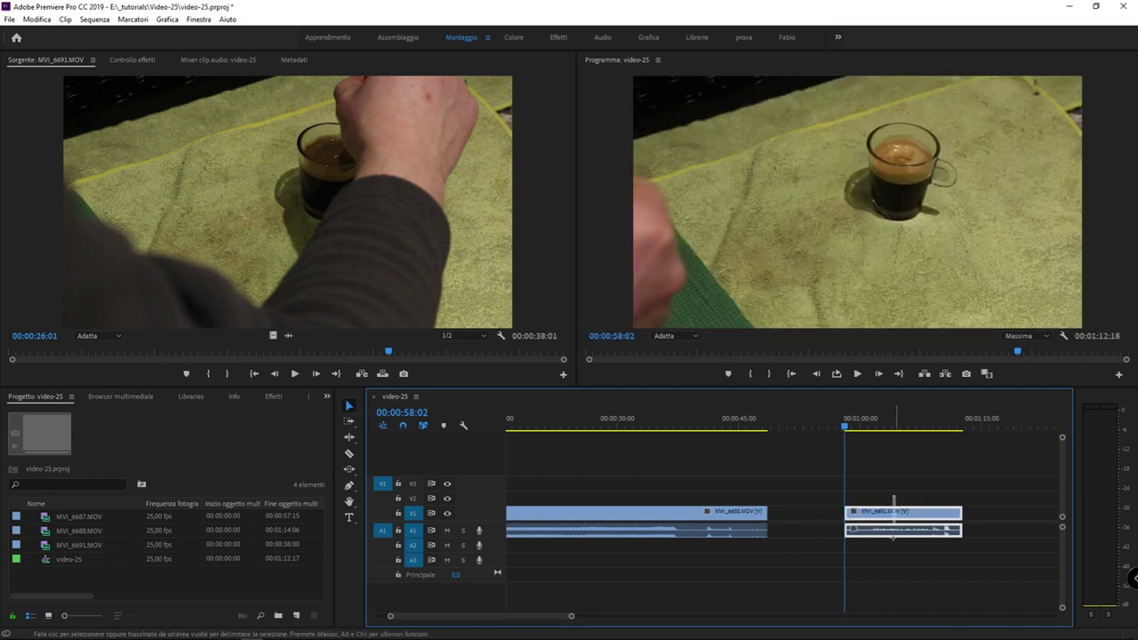
Move MVI_6691 left to close the gap, play across the cut, then undo it
drag(869, 516, 793, 516)
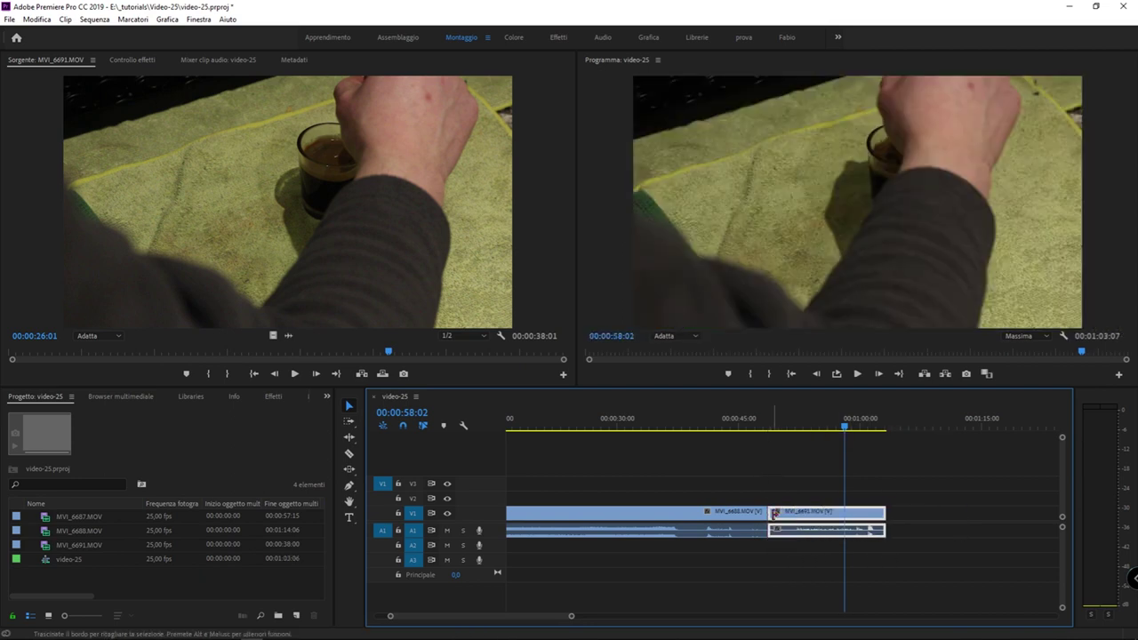
click(759, 427)
key(space)
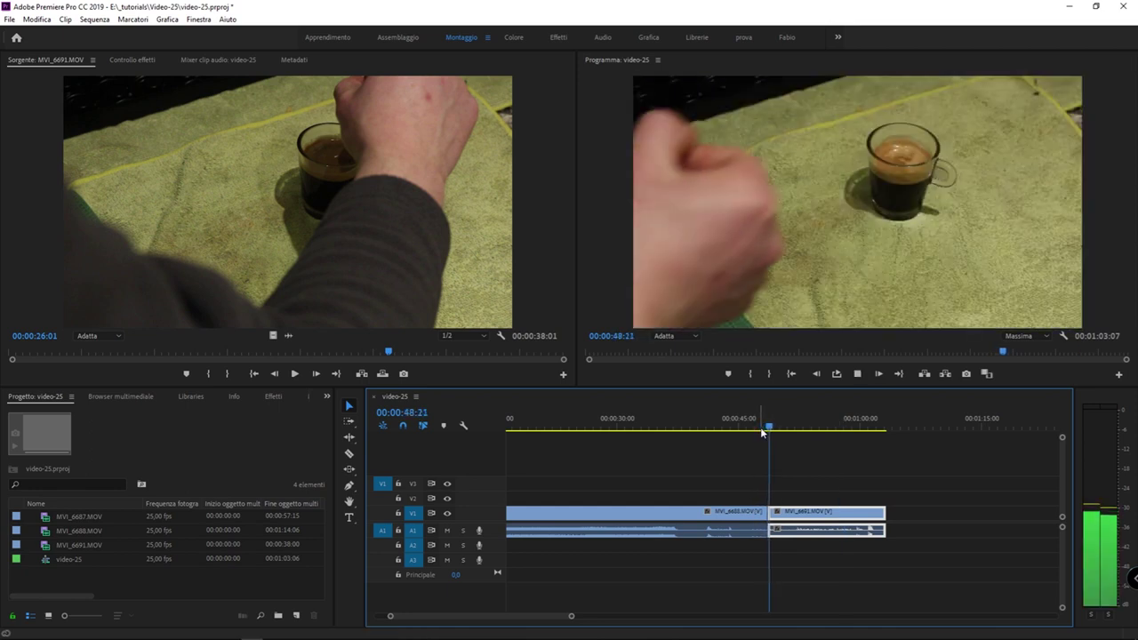
key(space)
key(ctrl+z)
key(ctrl+z)
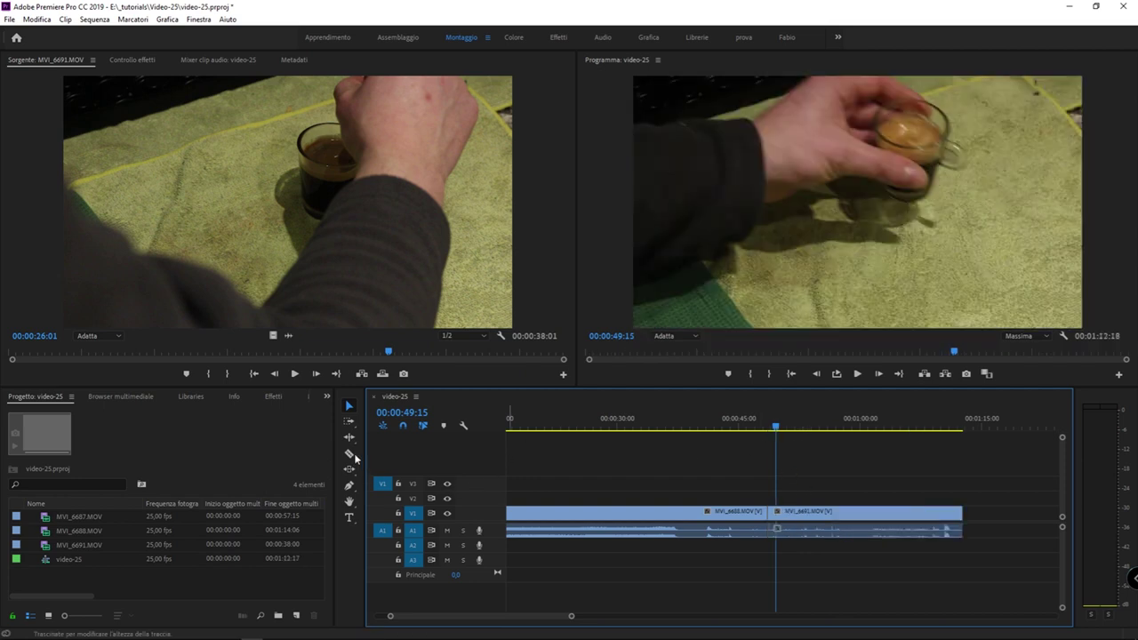
Ripple-trim MVI_6691's in-point about 4:13 later so the sequence runs 00:01:04:06
click(348, 436)
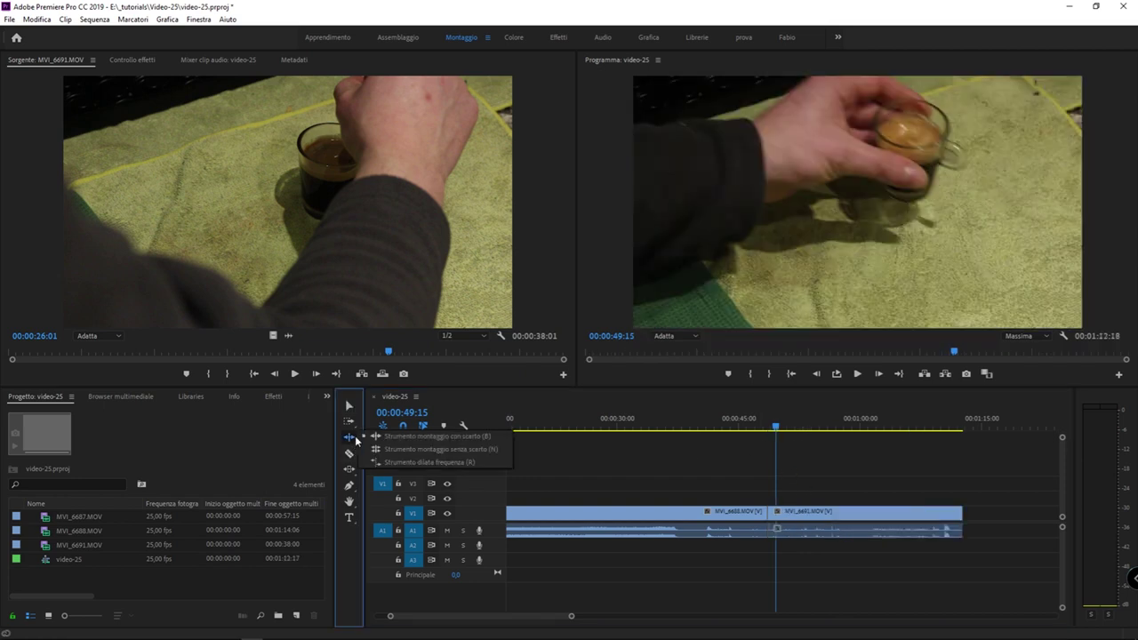
click(430, 436)
drag(773, 512, 841, 514)
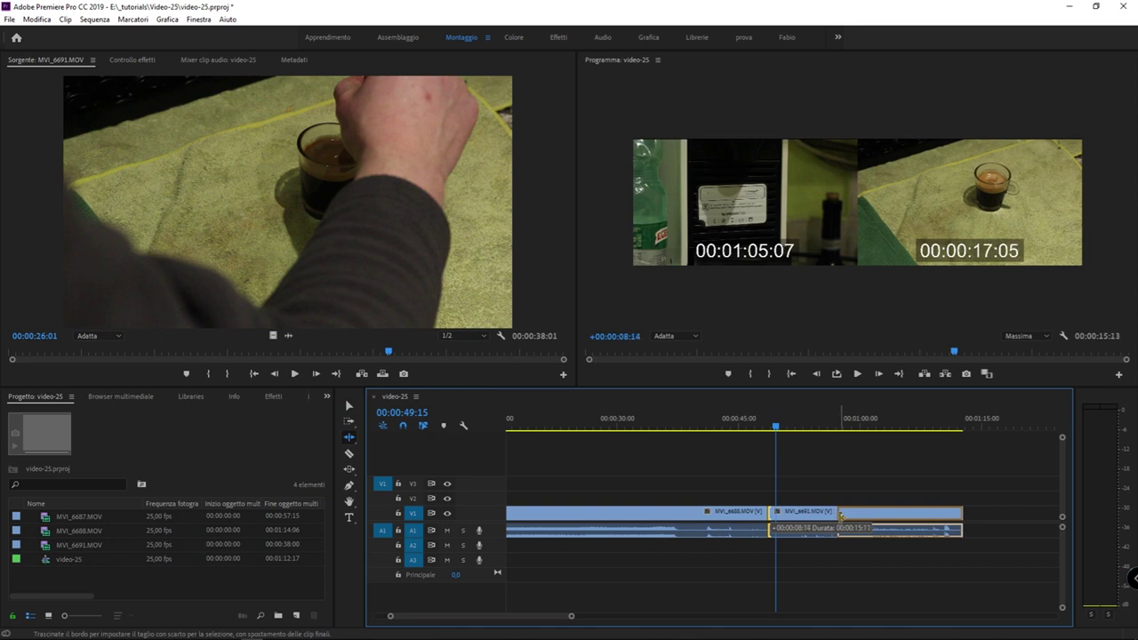
drag(841, 513, 838, 516)
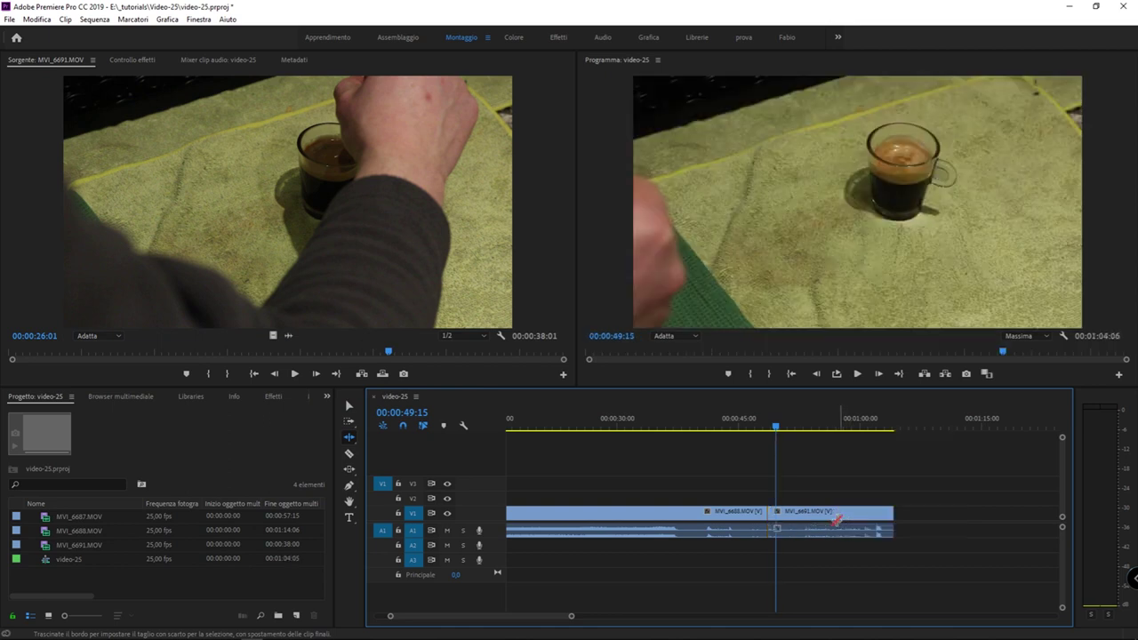
key(v)
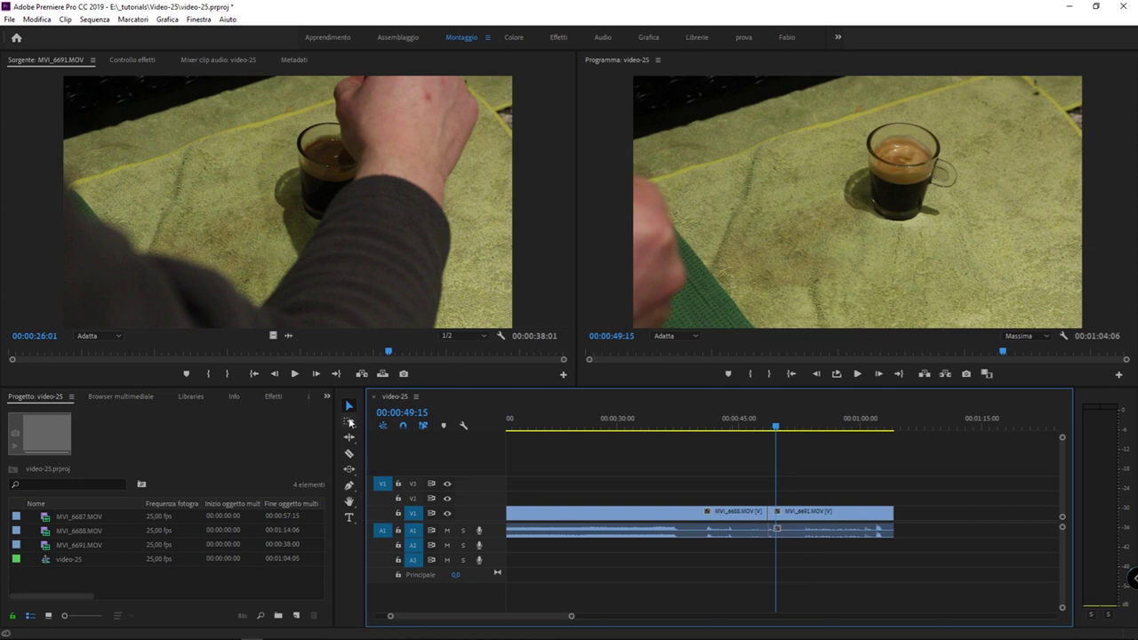
Inspect MVI_6691 and MVI_6688 and park the playhead at 00:00:44:17
click(349, 447)
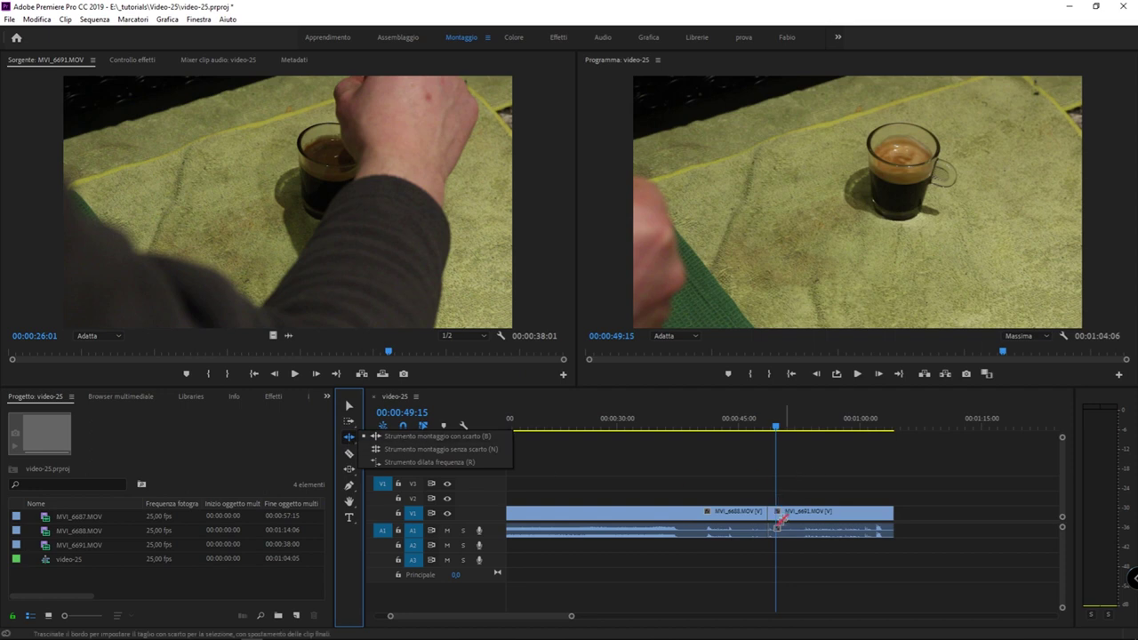
click(779, 523)
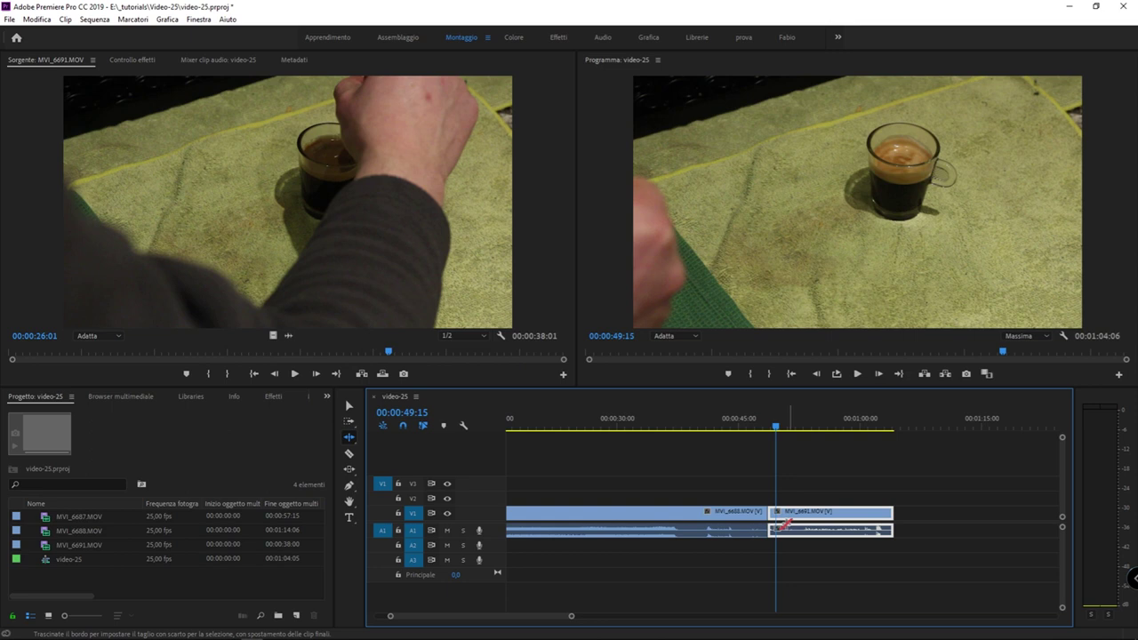
click(744, 514)
mouse_move(715, 428)
mouse_down()
mouse_move(740, 428)
mouse_move(745, 449)
mouse_move(759, 447)
mouse_up()
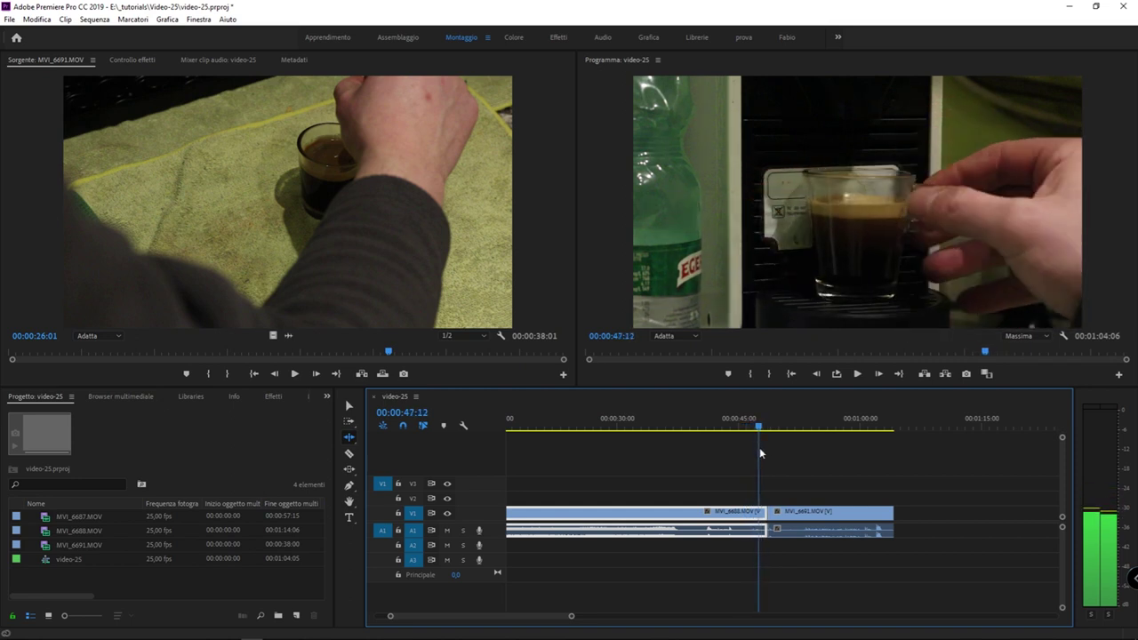
drag(759, 448, 737, 448)
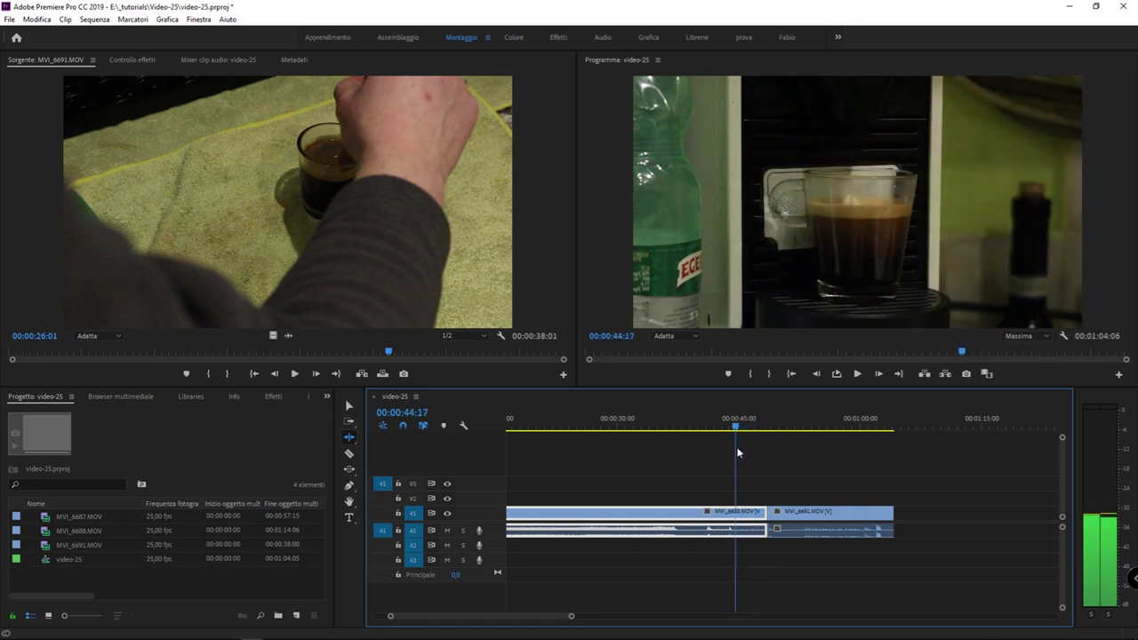
Ripple-trim MVI_6688's end 00:03:24 shorter so MVI_6691 follows directly, sequence at 01:00:07
click(351, 439)
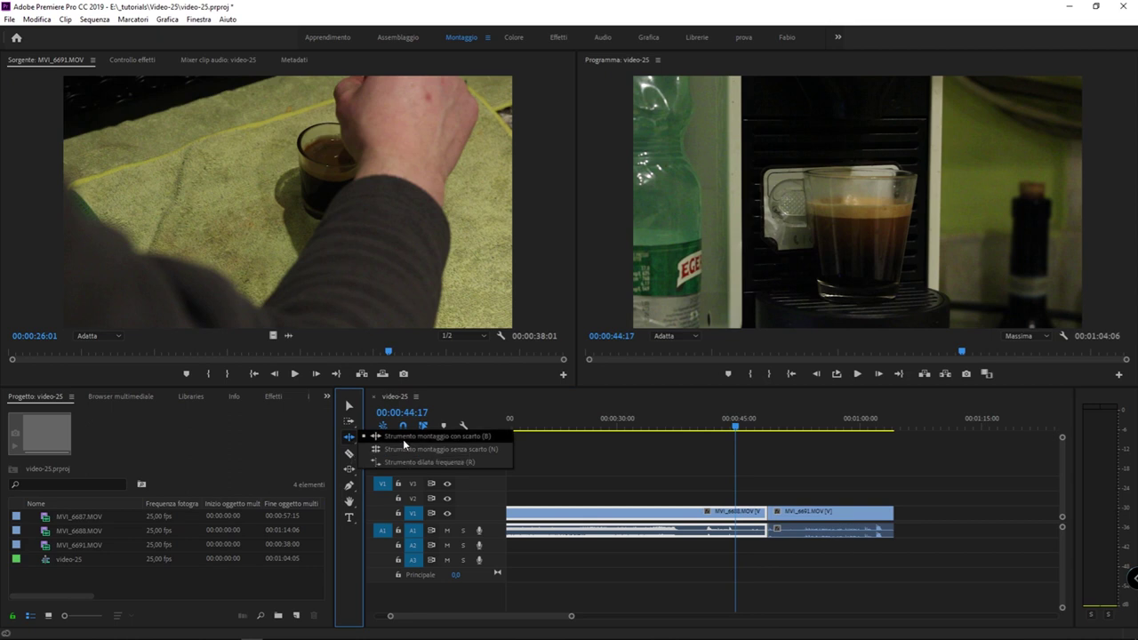
click(403, 439)
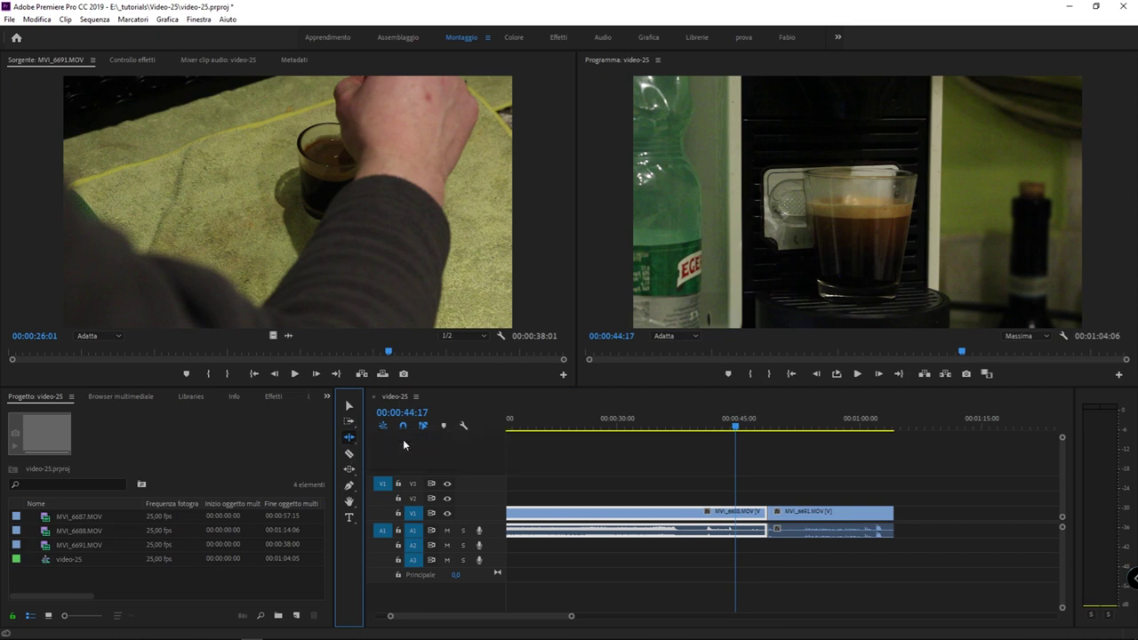
click(762, 515)
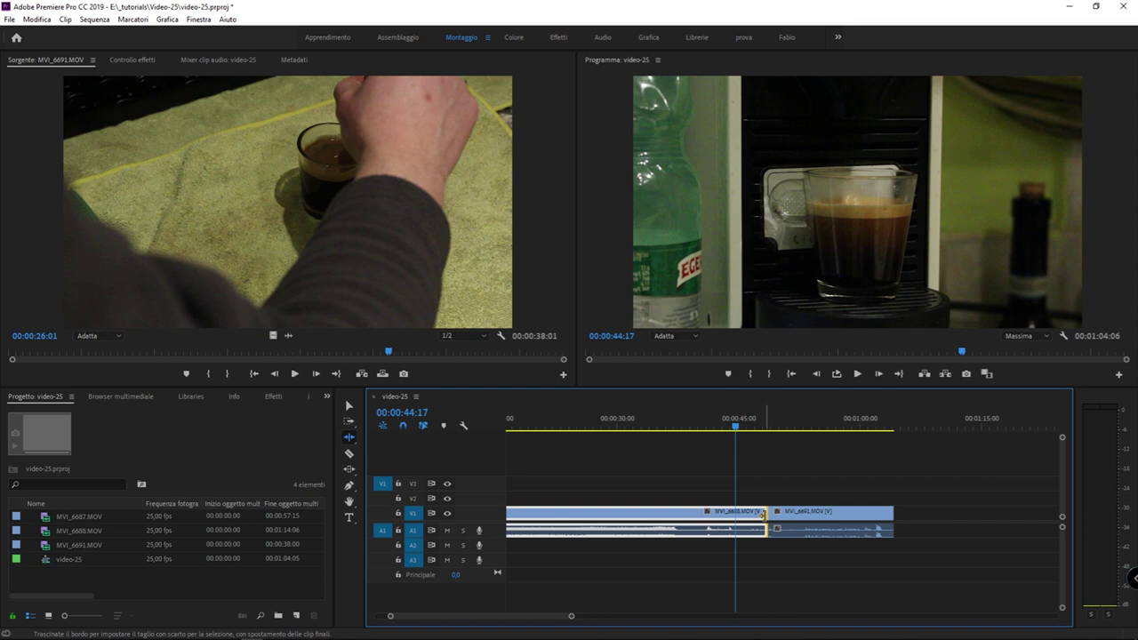
drag(762, 515, 731, 515)
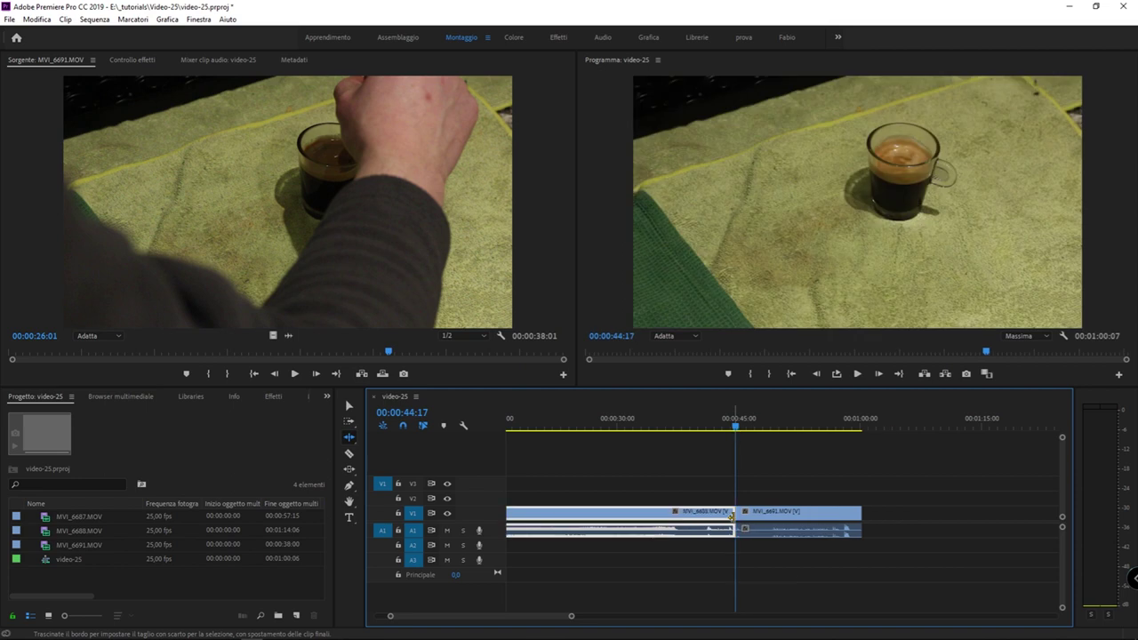
drag(729, 428, 731, 431)
Check the cut at 00:00:41:24 and select the MVI_6688 clip
click(733, 512)
drag(787, 478, 712, 525)
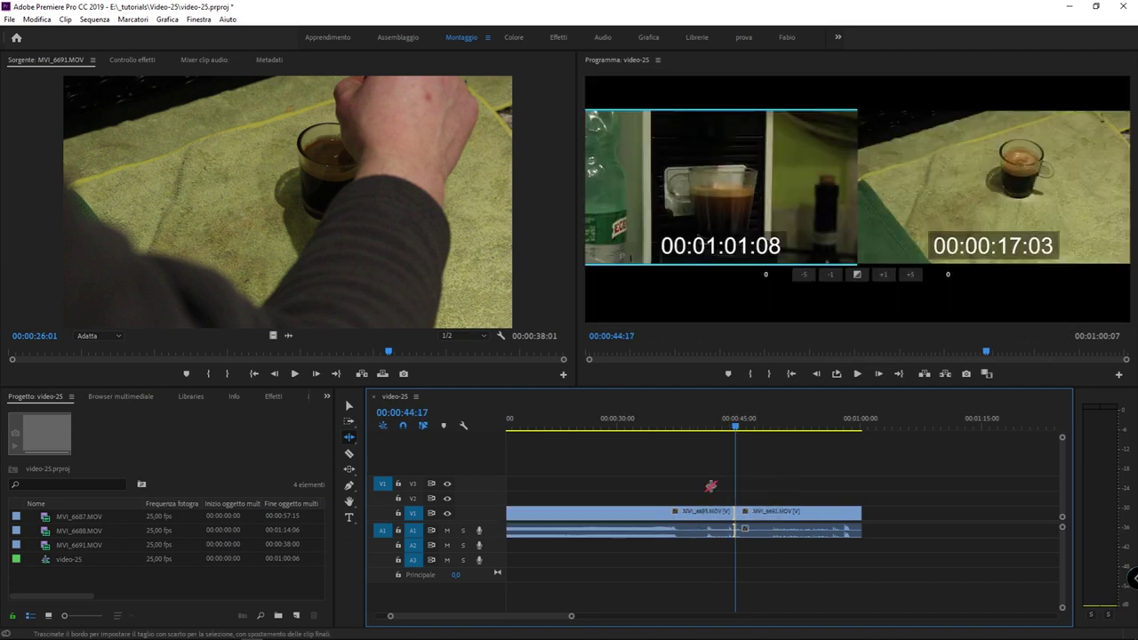
click(713, 485)
click(716, 515)
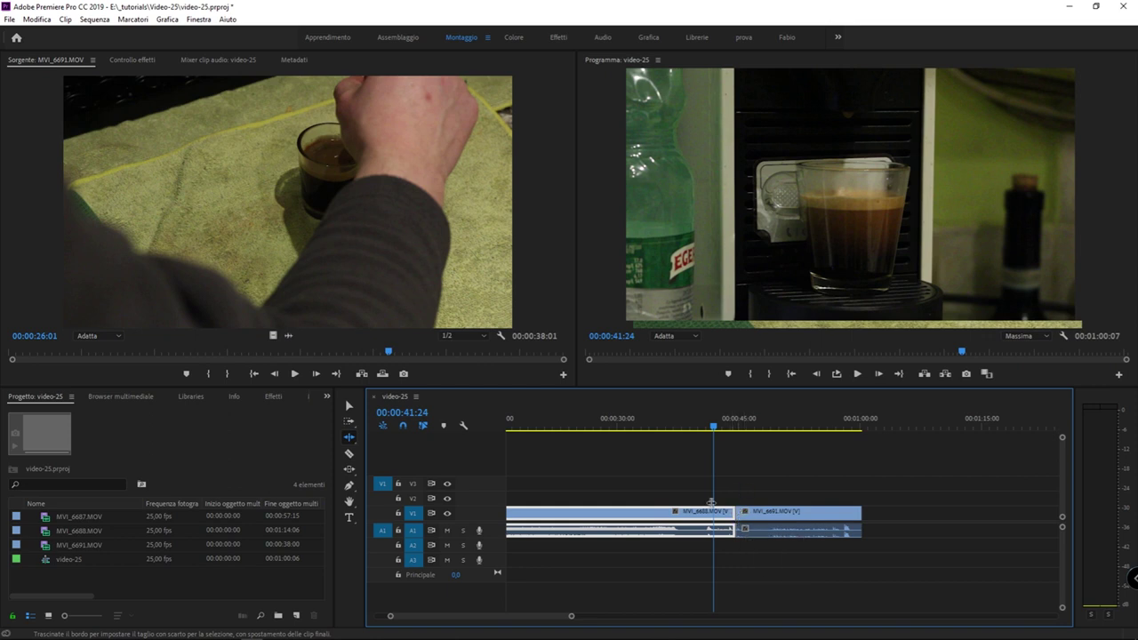
click(351, 439)
click(350, 441)
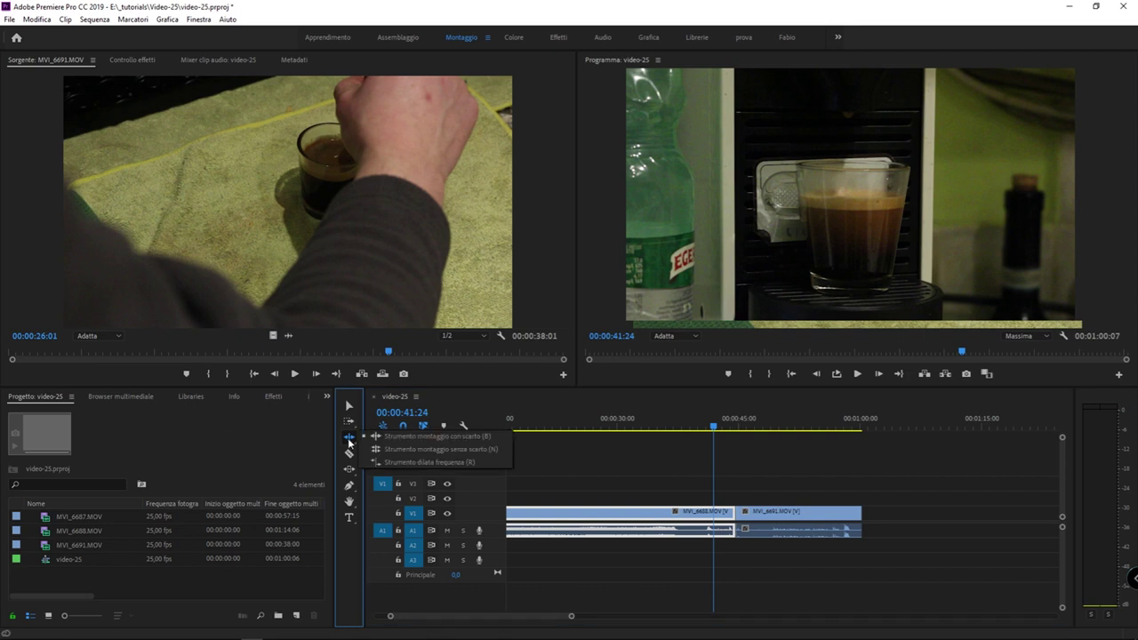
click(396, 448)
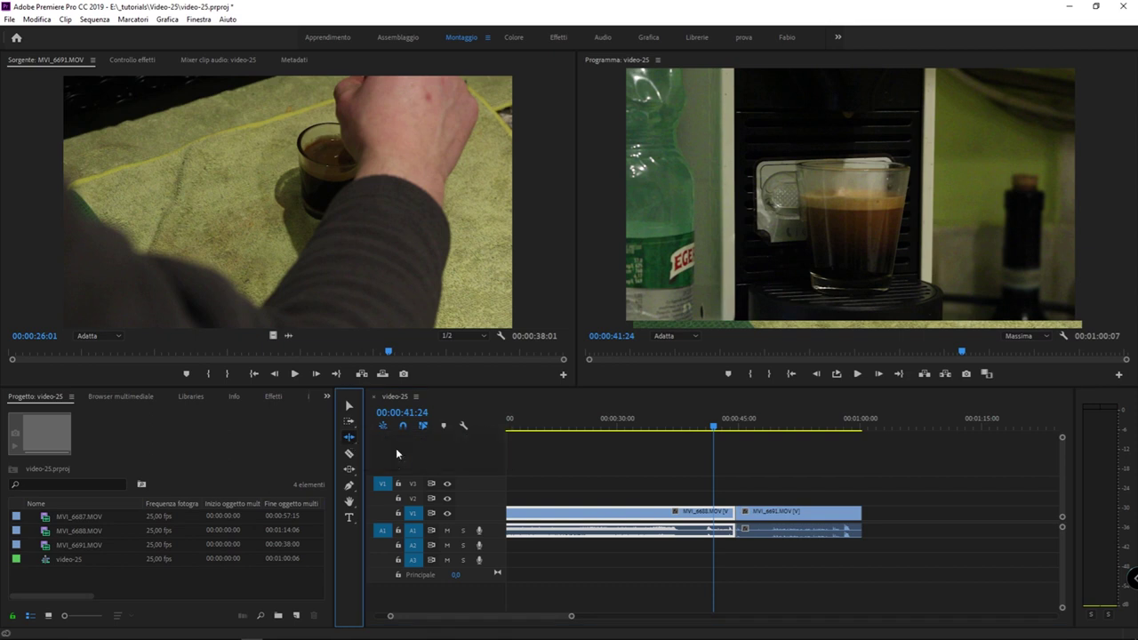
click(736, 515)
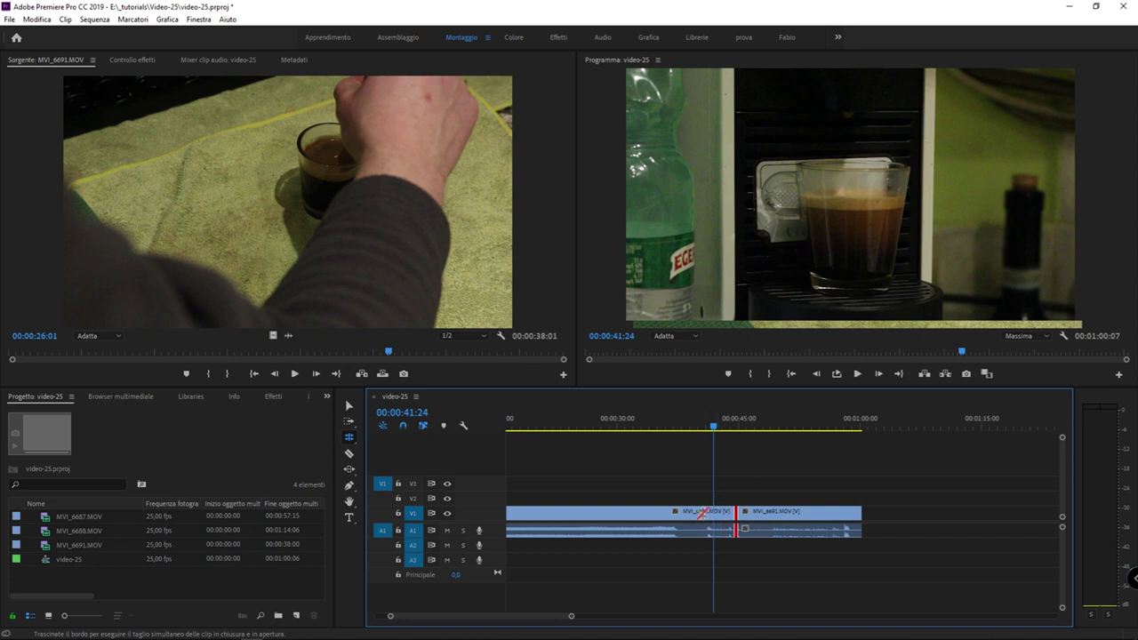
click(710, 512)
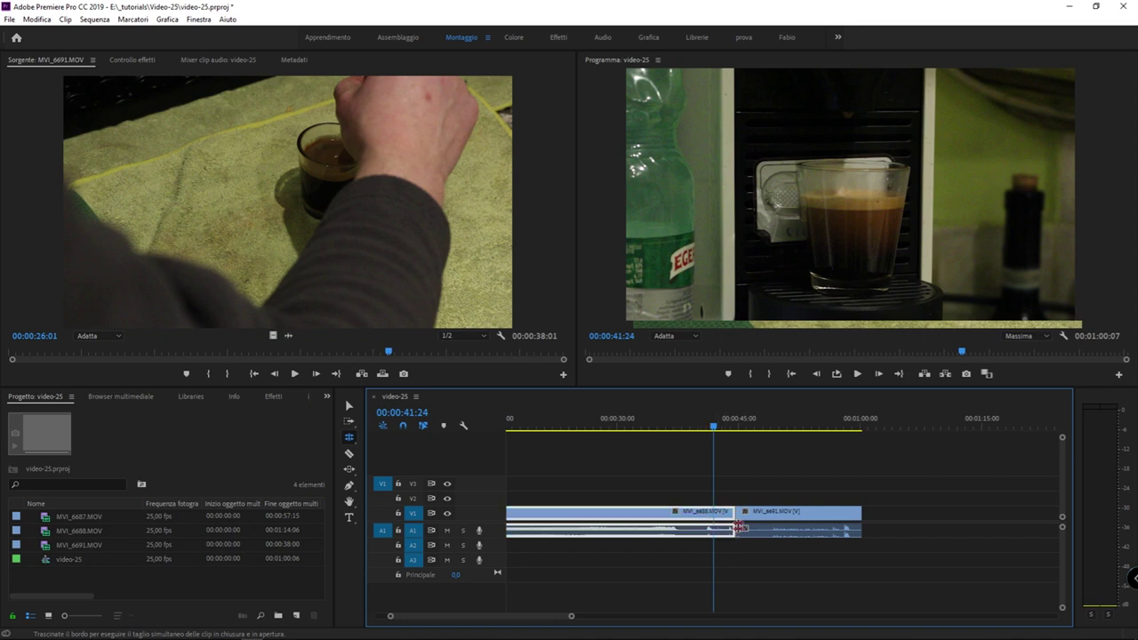
click(739, 527)
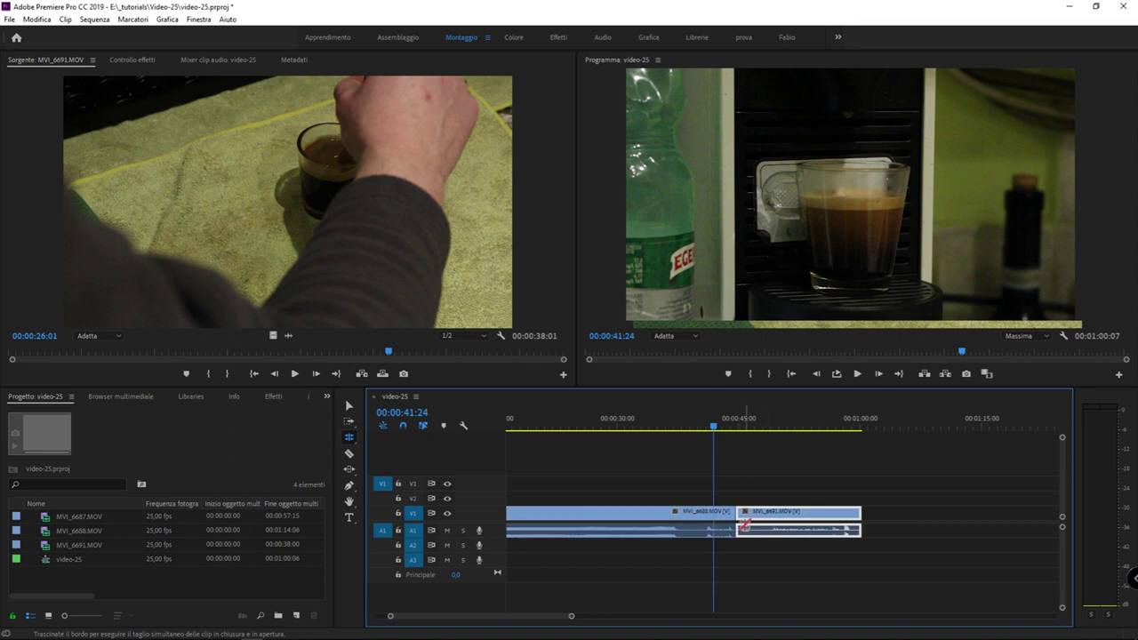
key(v)
Drag the MVI_6688/MVI_6691 edit point about 5:01 earlier, then undo both trims
click(728, 514)
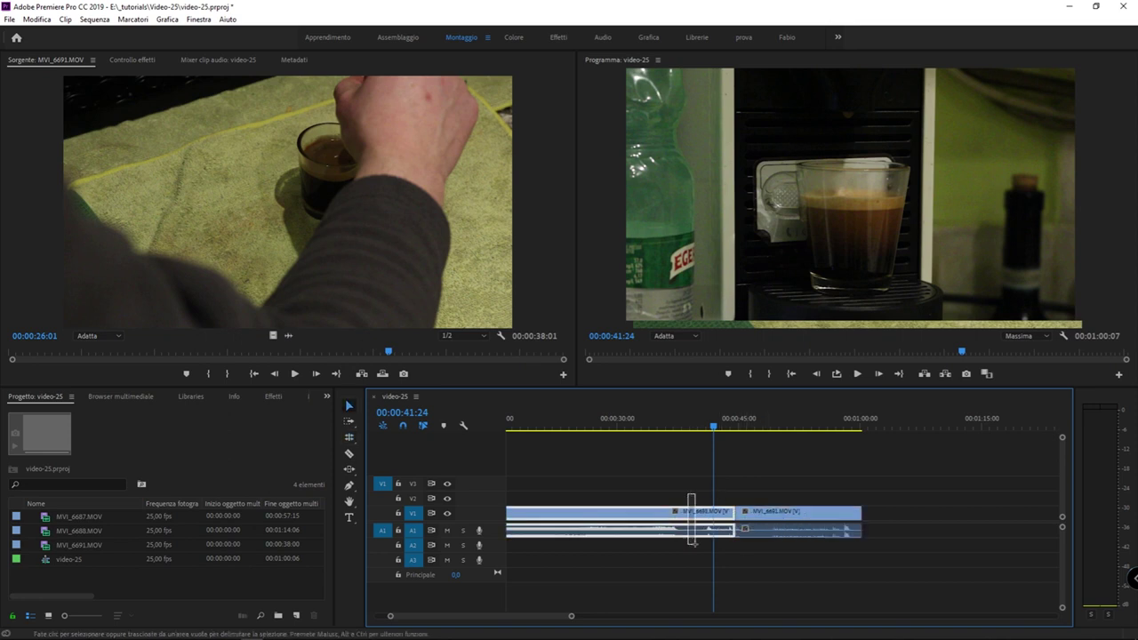
drag(728, 514, 692, 514)
click(694, 518)
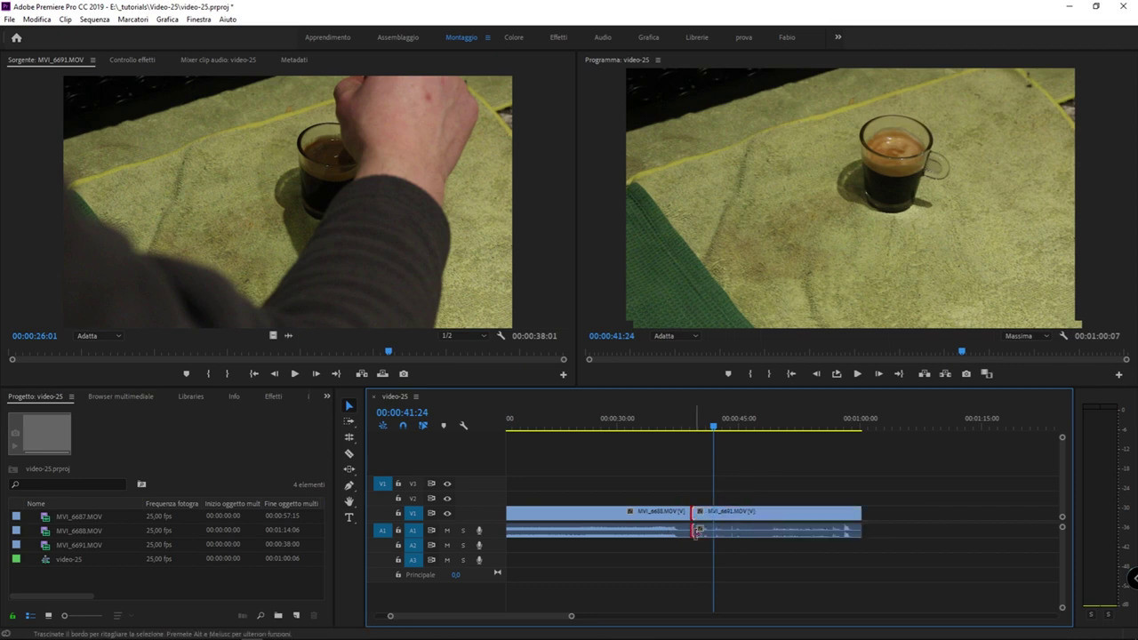
key(ctrl+z)
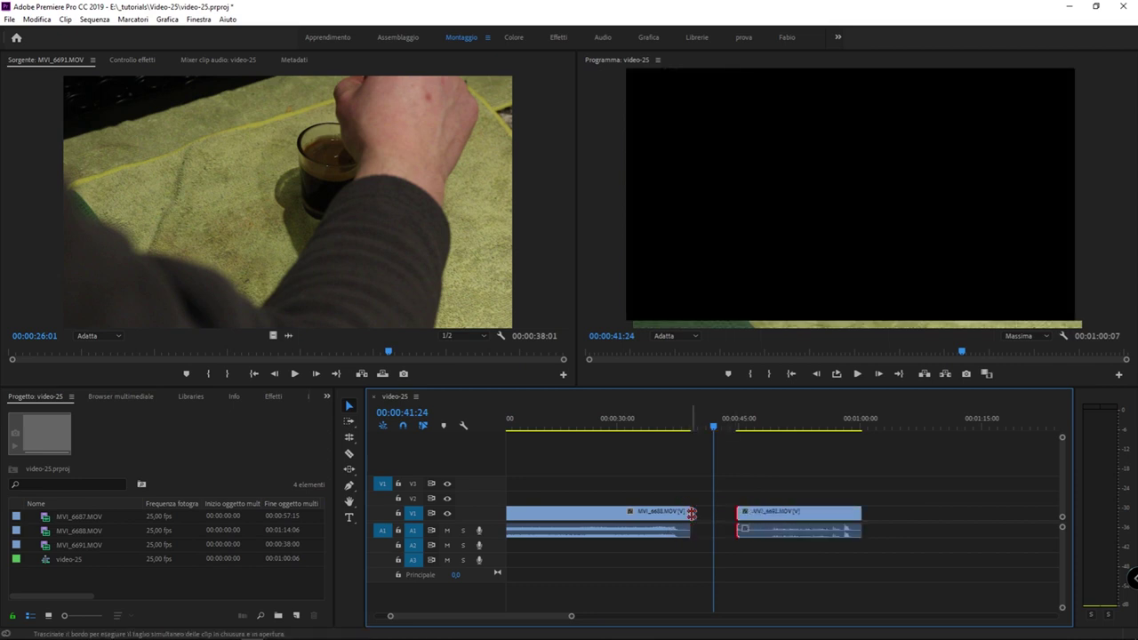
key(ctrl+z)
click(348, 437)
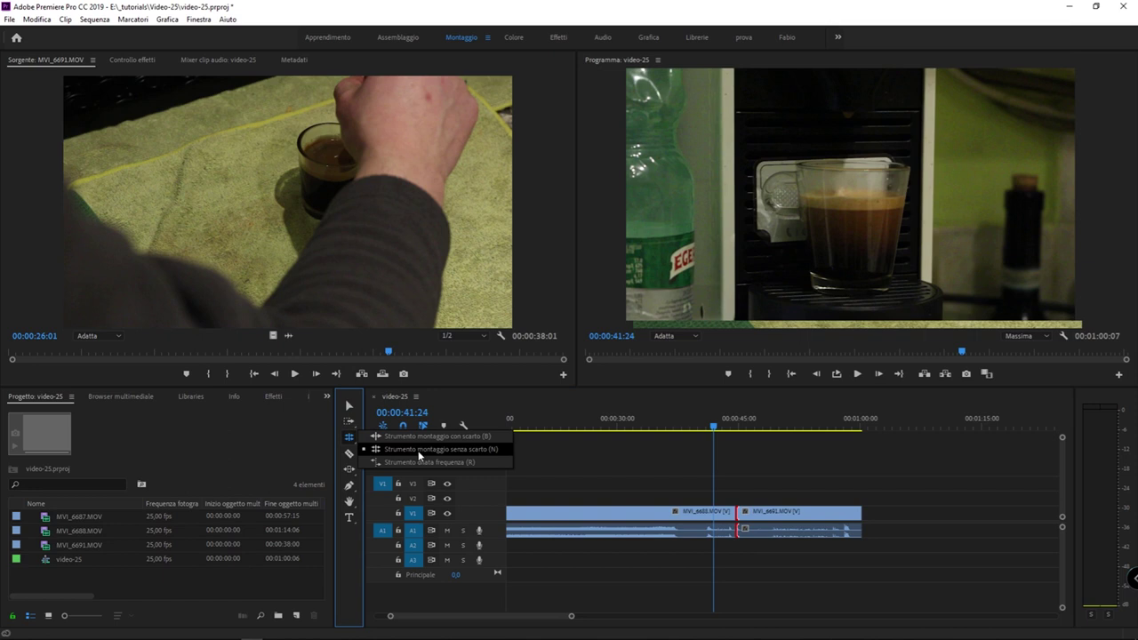
Roll the MVI_6688/MVI_6691 cut earlier with Rolling Edit, reviewing it around 00:00:42:18
click(465, 448)
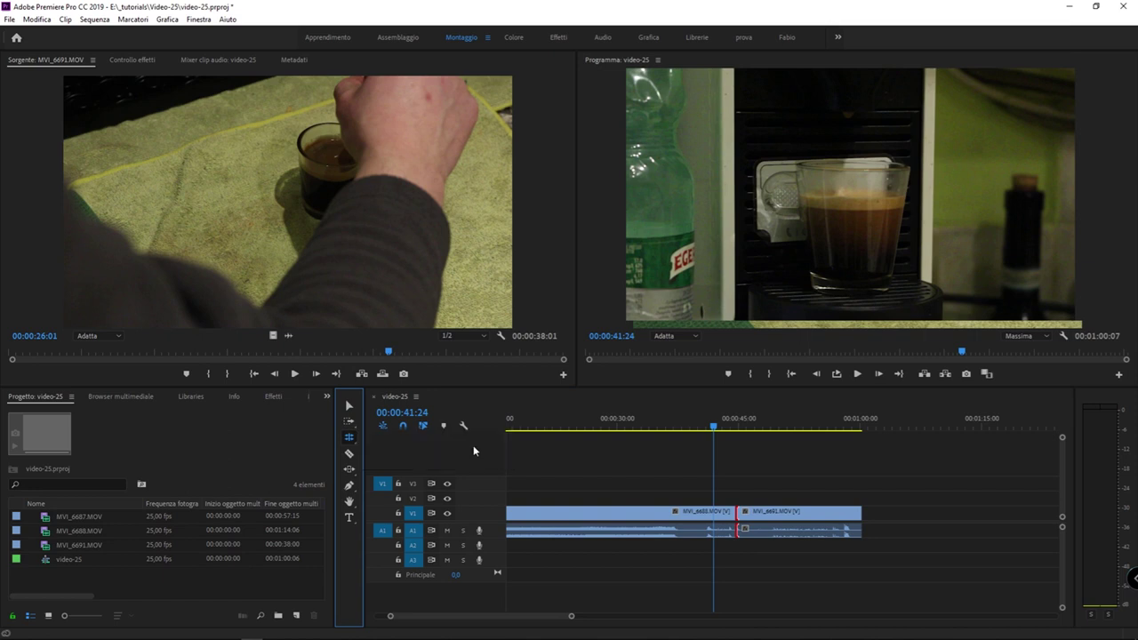
click(735, 515)
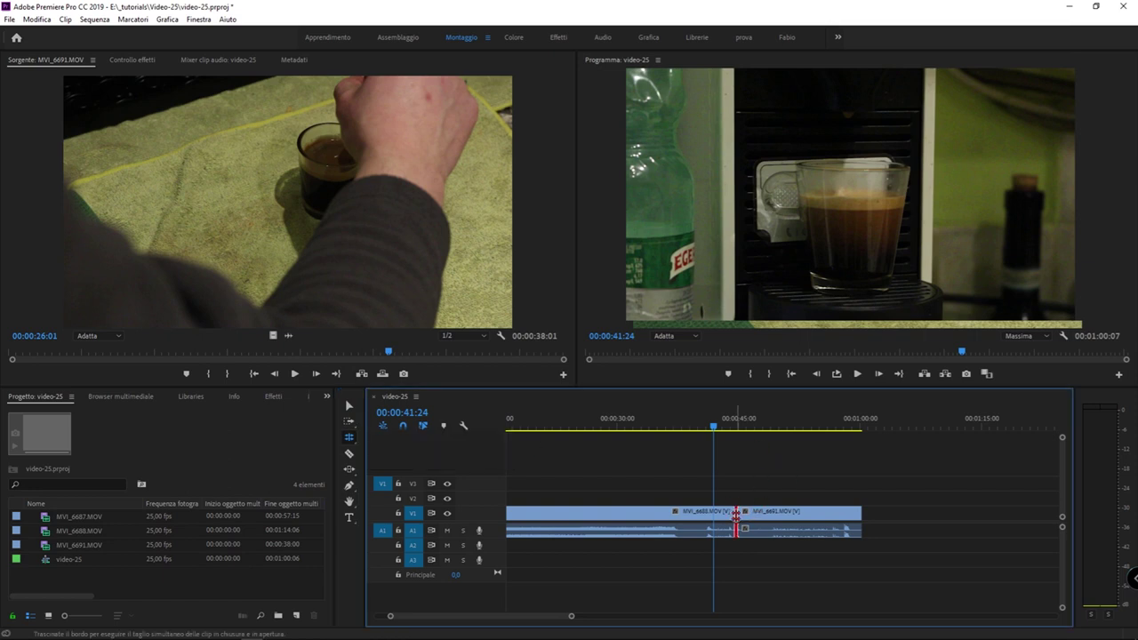
drag(735, 516, 714, 516)
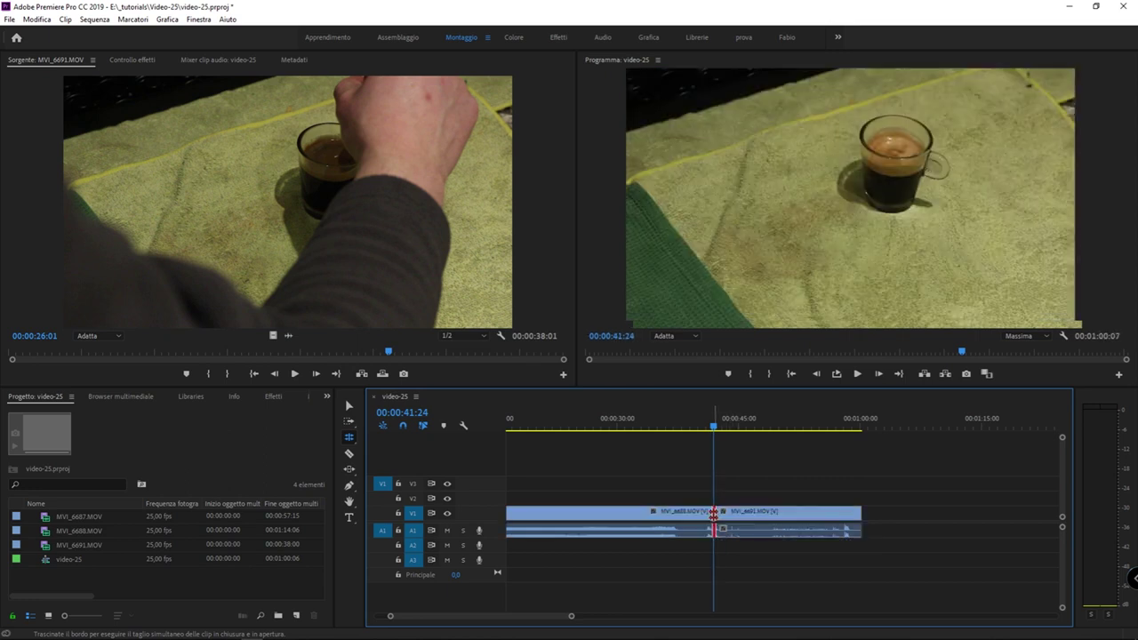
click(707, 427)
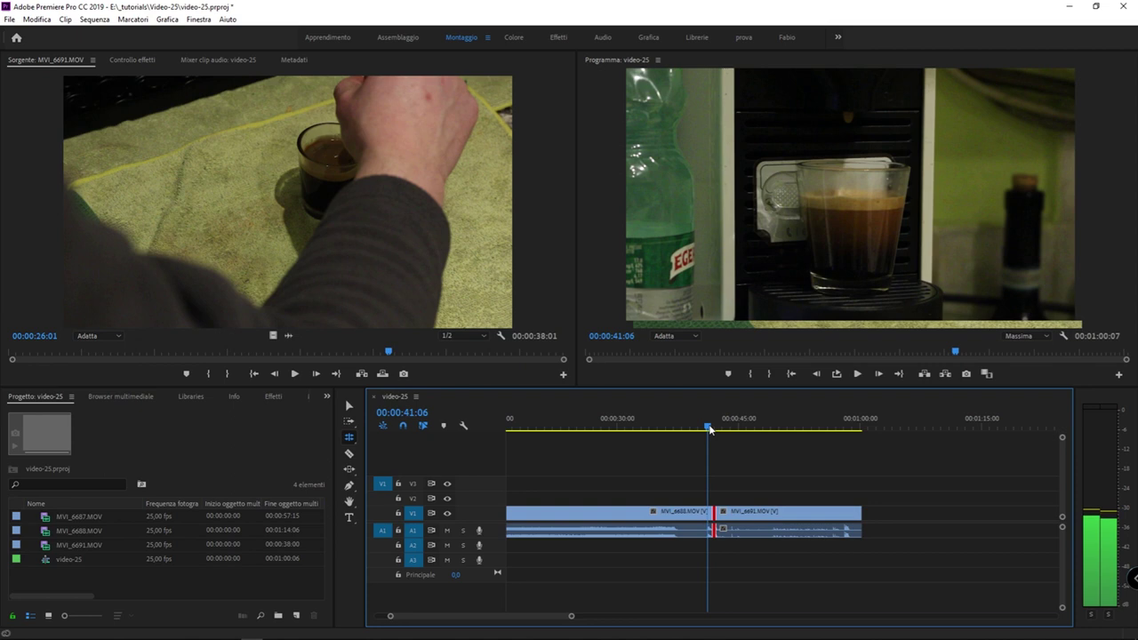
click(674, 524)
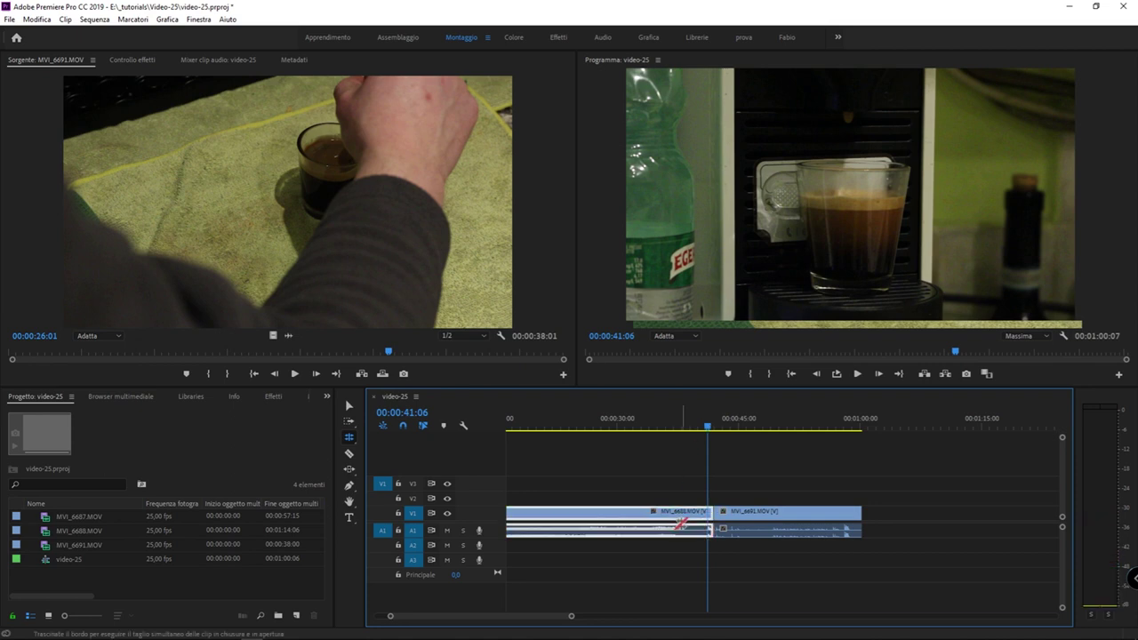
click(697, 428)
drag(699, 428, 721, 427)
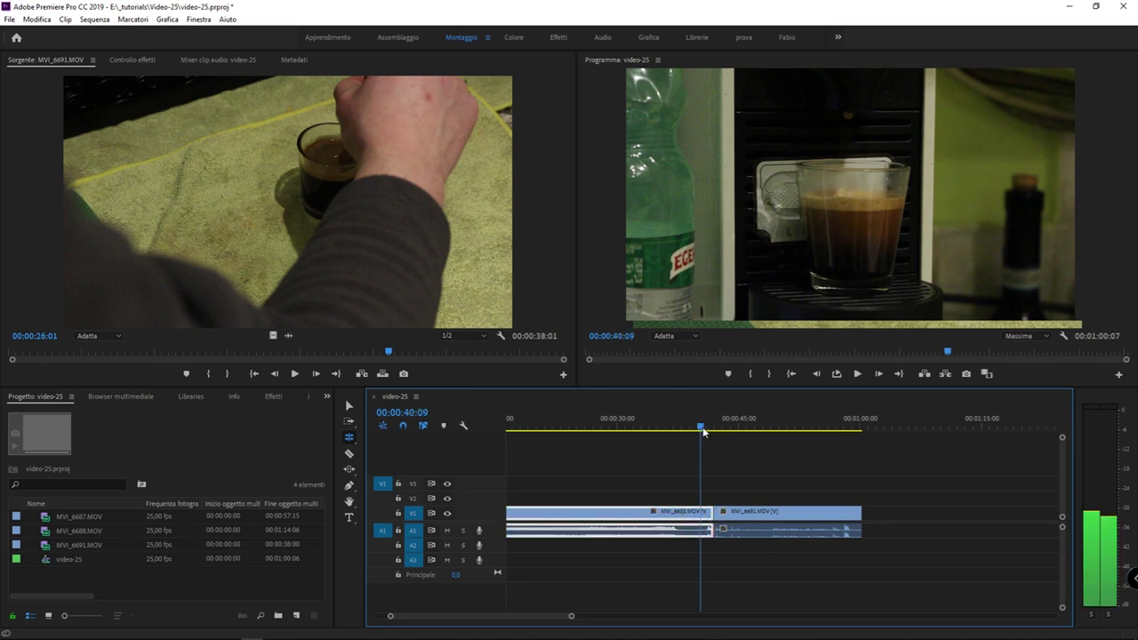
Select the edit point between the two clips and reselect the Rolling Edit tool
click(749, 513)
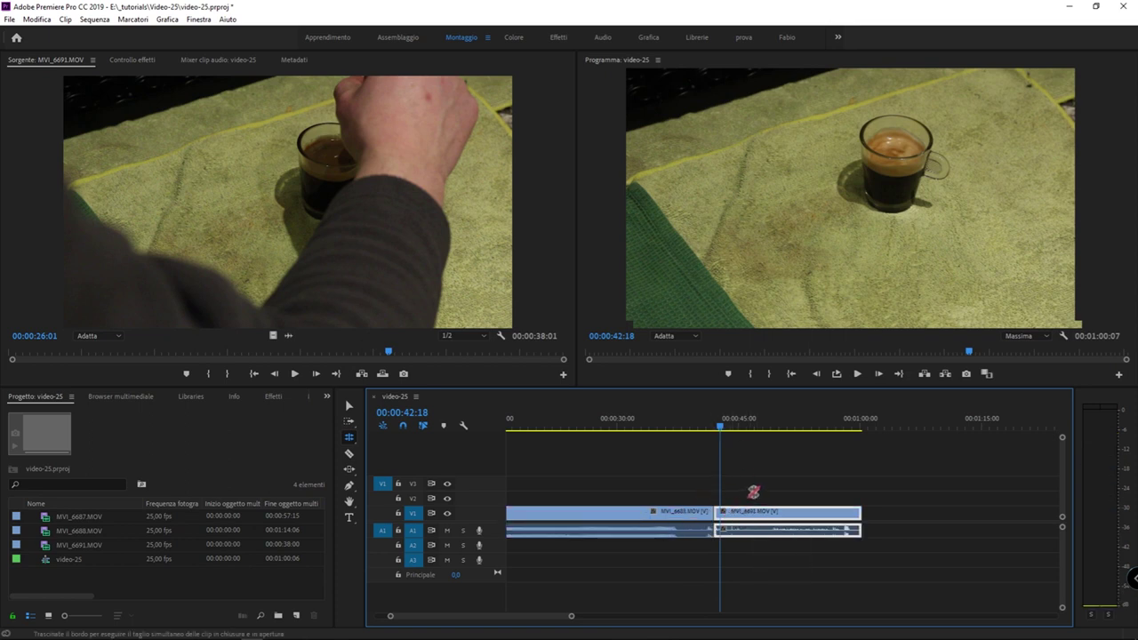
drag(753, 491, 688, 536)
click(349, 435)
drag(349, 436, 435, 461)
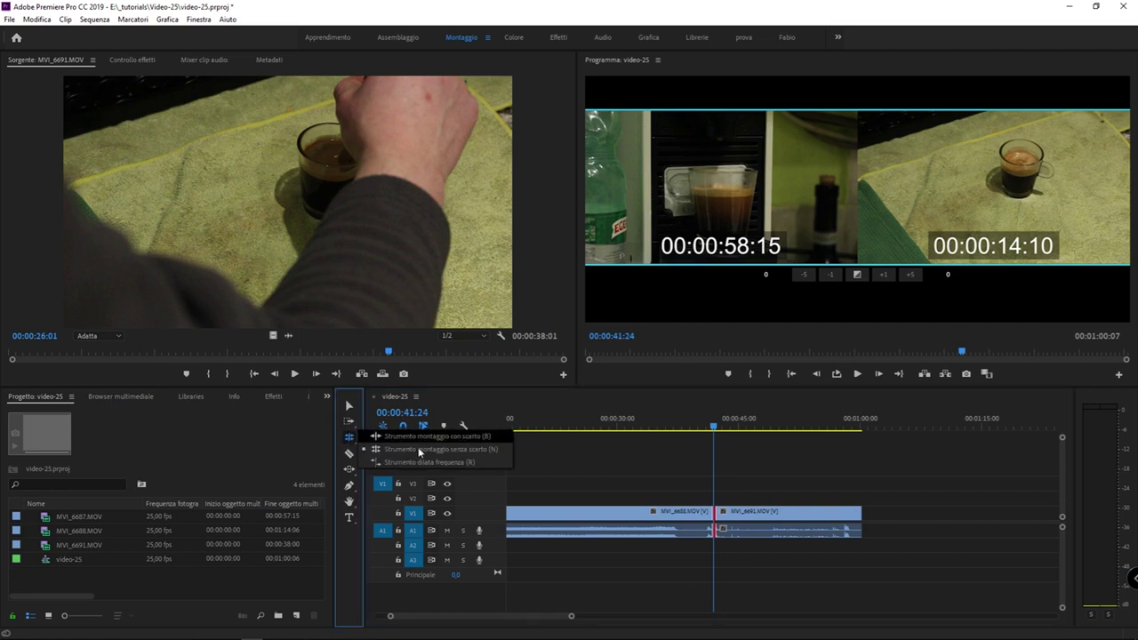
click(489, 447)
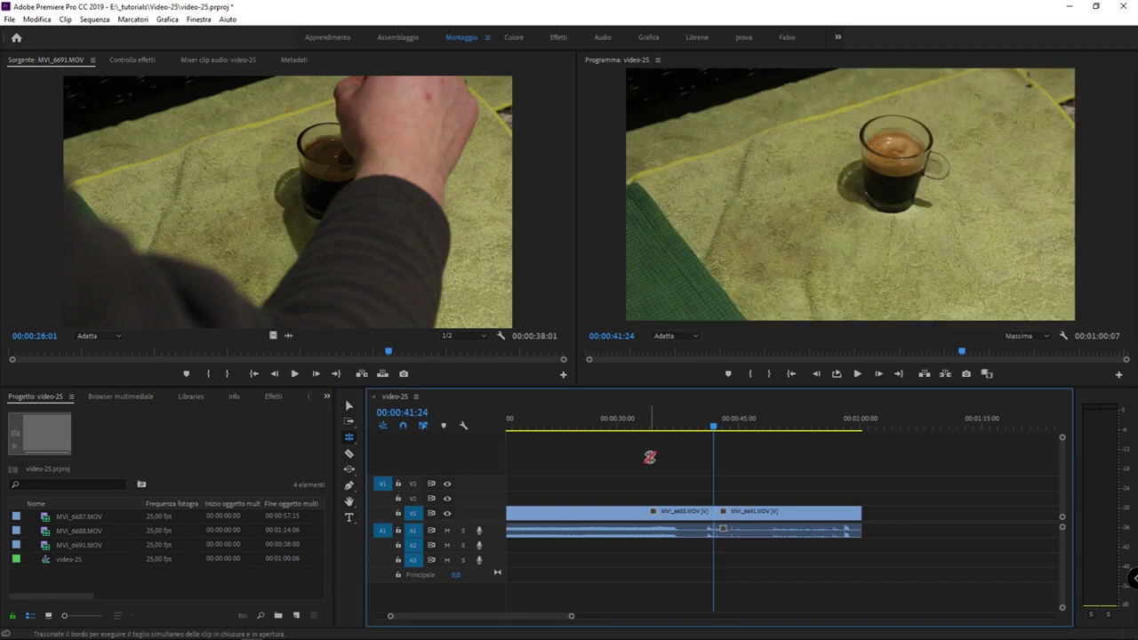
click(351, 473)
click(349, 438)
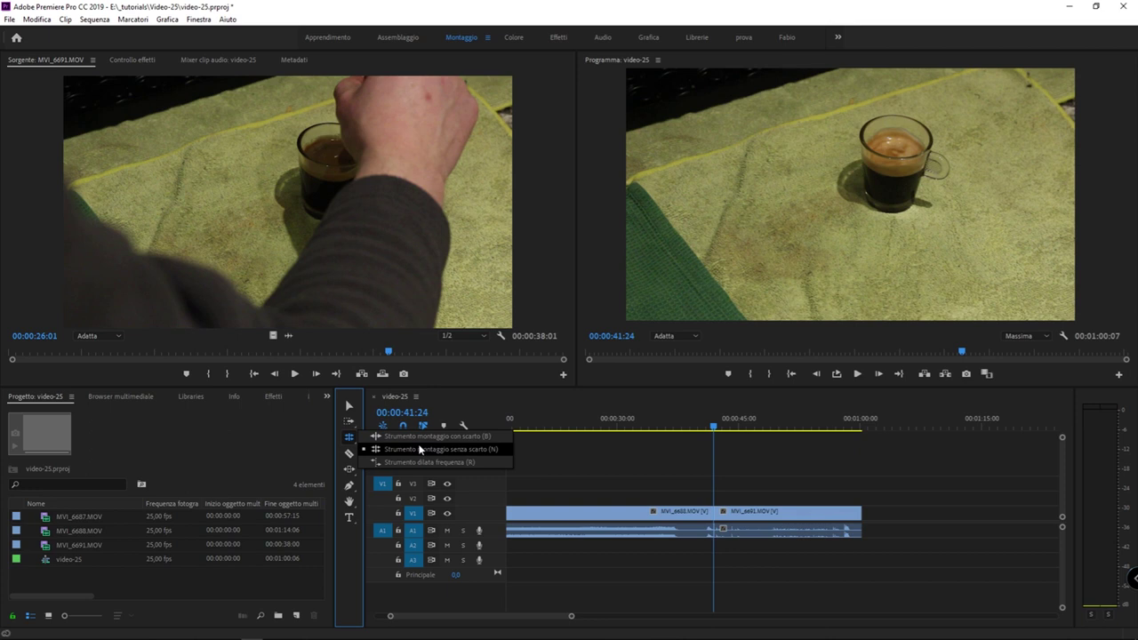
Keep Rolling Edit chosen and bring up the Slip and Slide tool choices
click(420, 449)
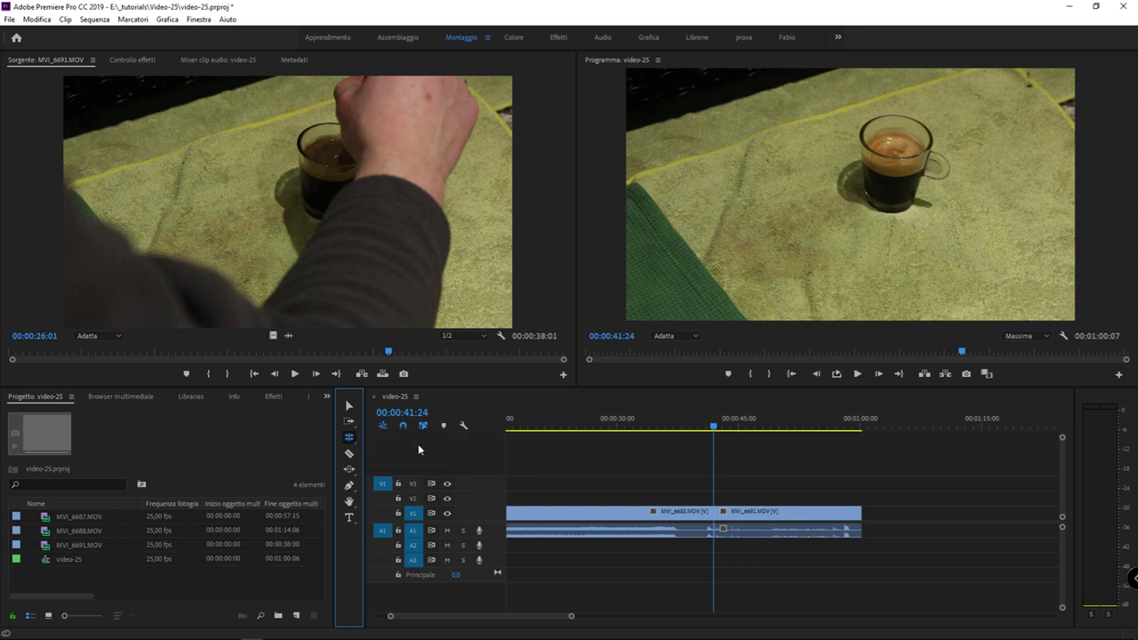
click(350, 472)
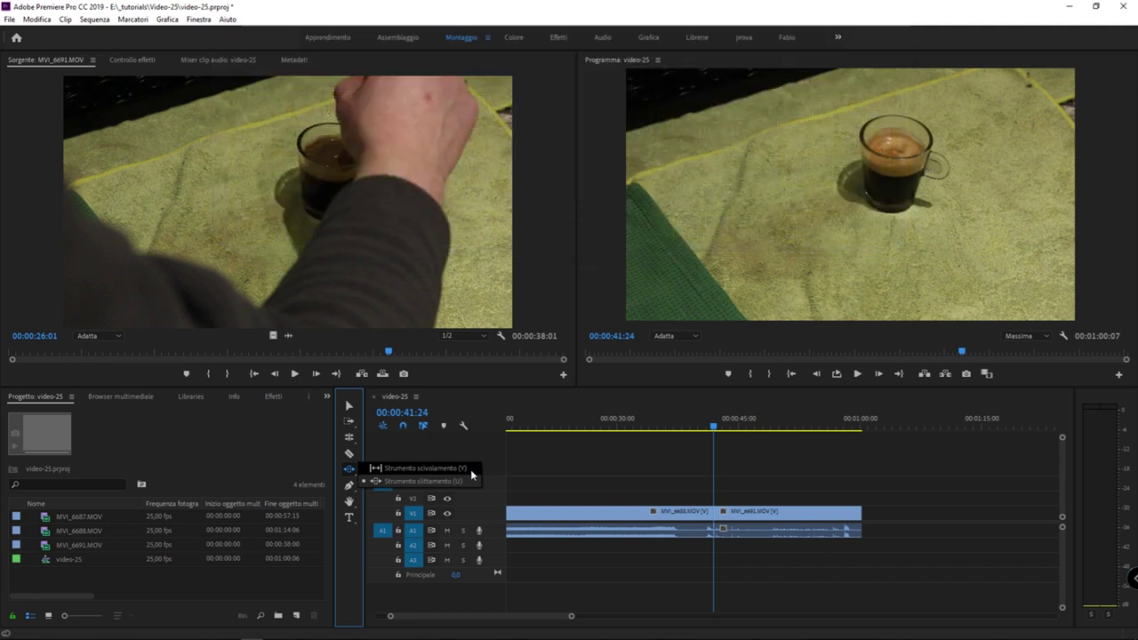
Choose Slip edit, select MVI_6688, and review the sequence, parking the playhead at 00:00:21:18
click(470, 469)
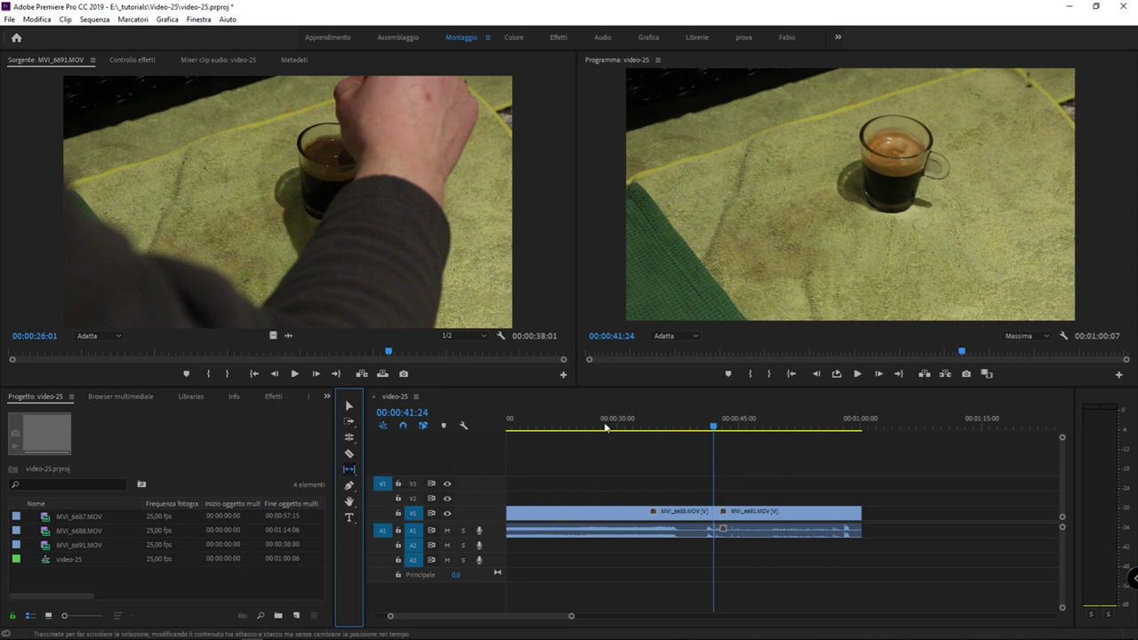
click(571, 426)
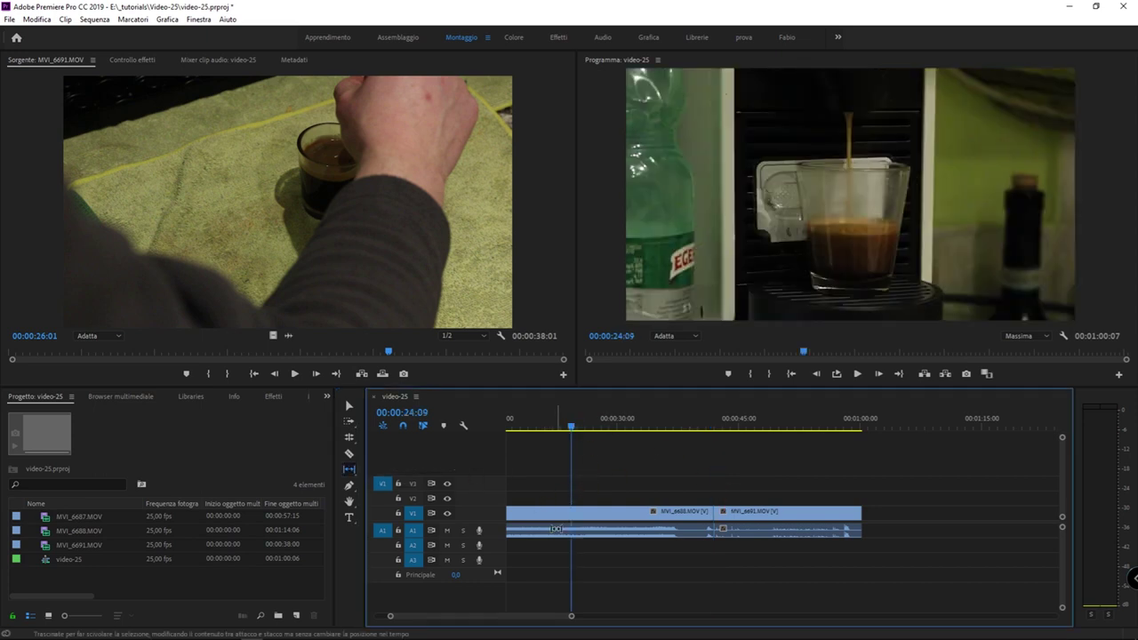
click(556, 529)
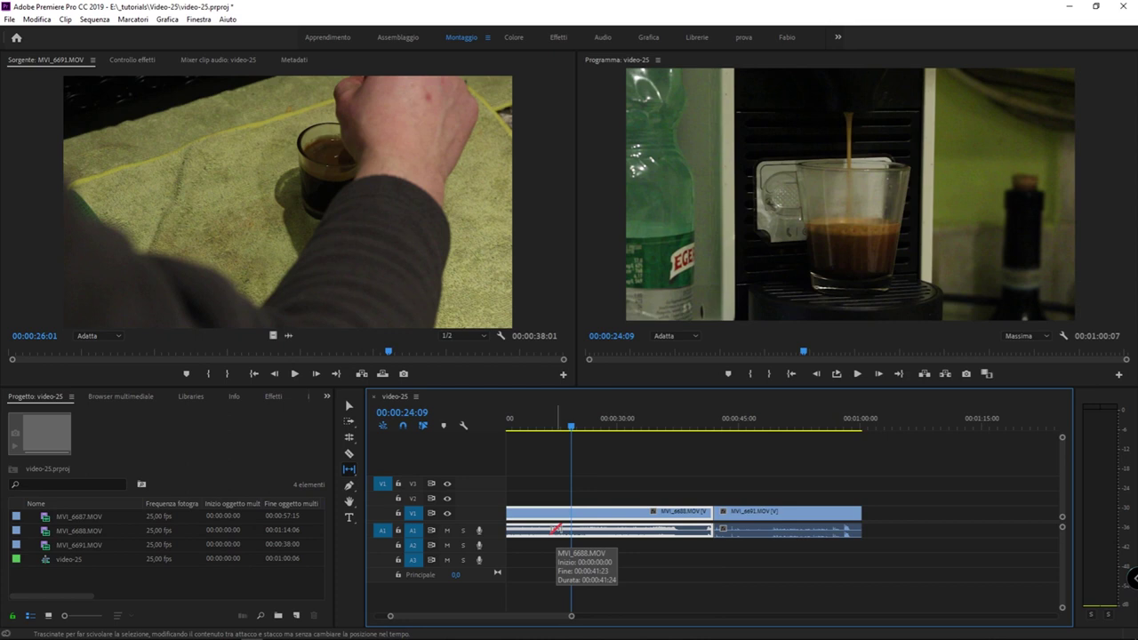
key(Home)
key(space)
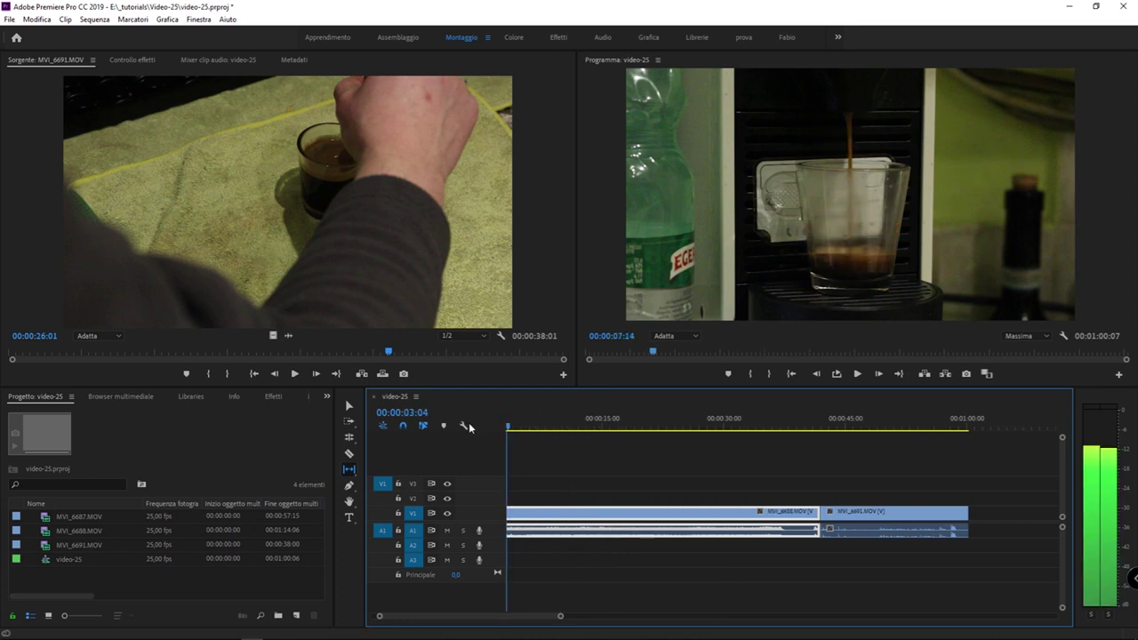
key(space)
key(Home)
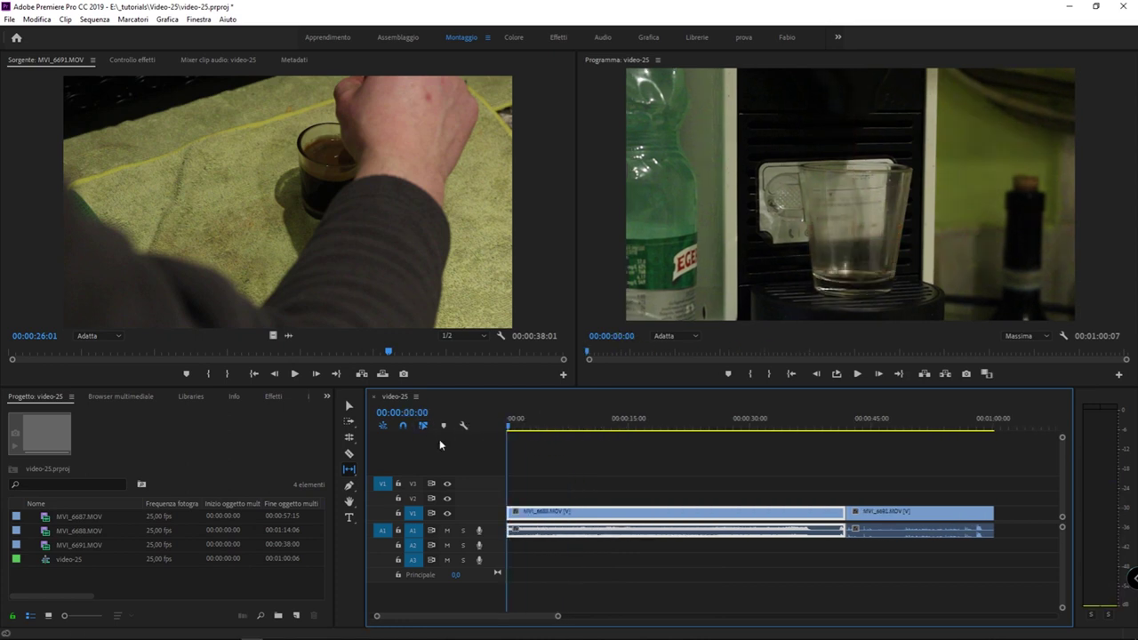
drag(509, 427, 656, 450)
drag(736, 427, 846, 431)
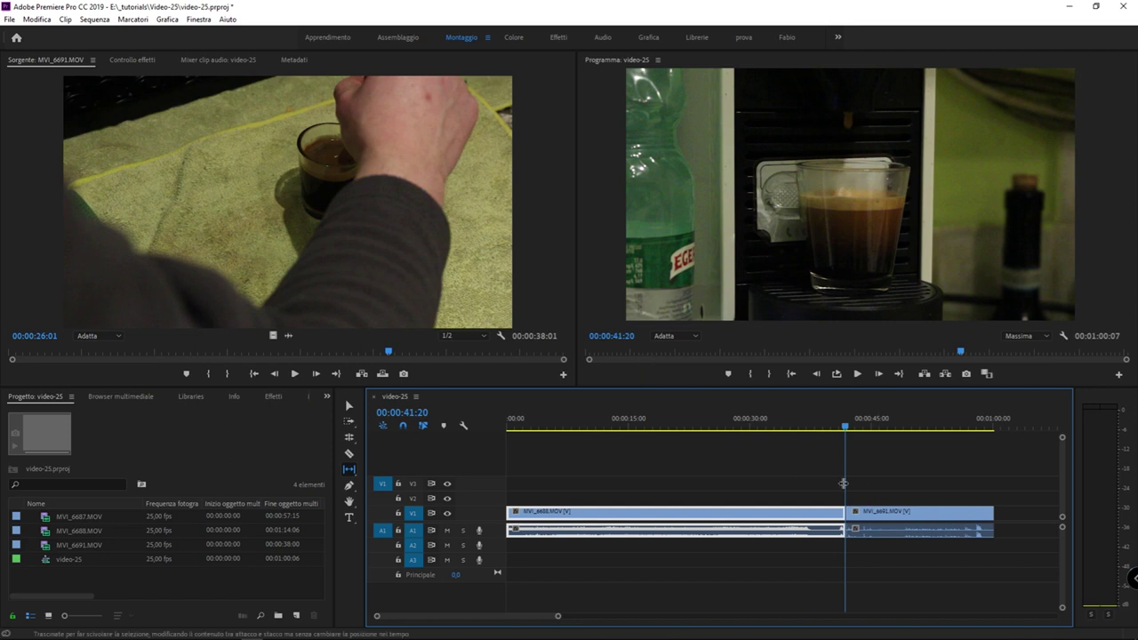
click(682, 426)
Slip MVI_6688's footage leftward while keeping its position and length on V1
click(349, 471)
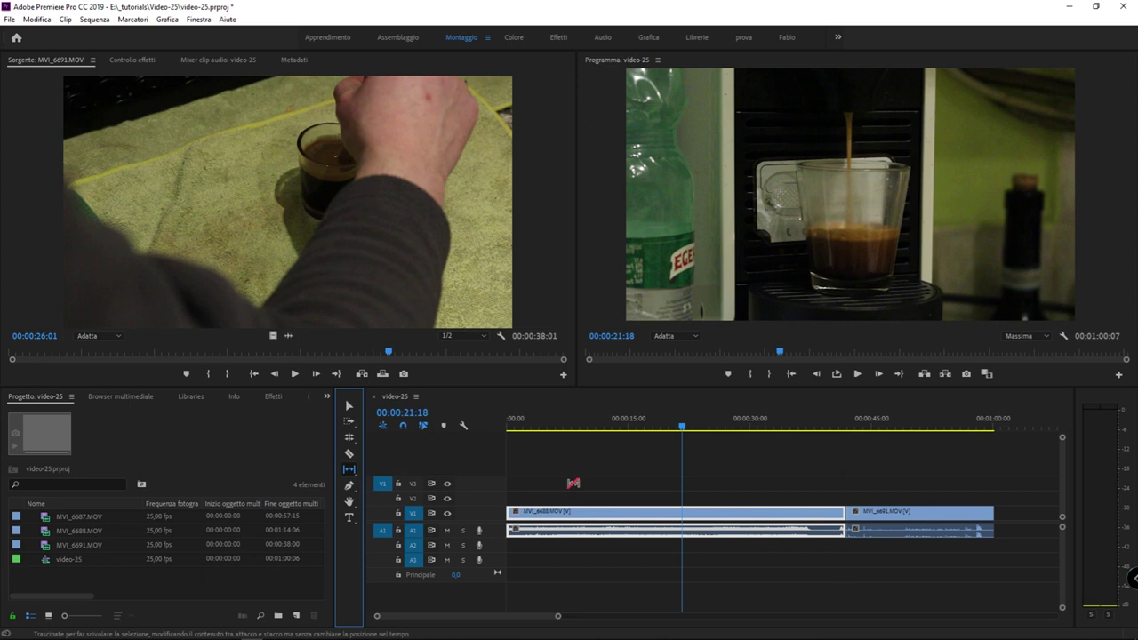
click(730, 492)
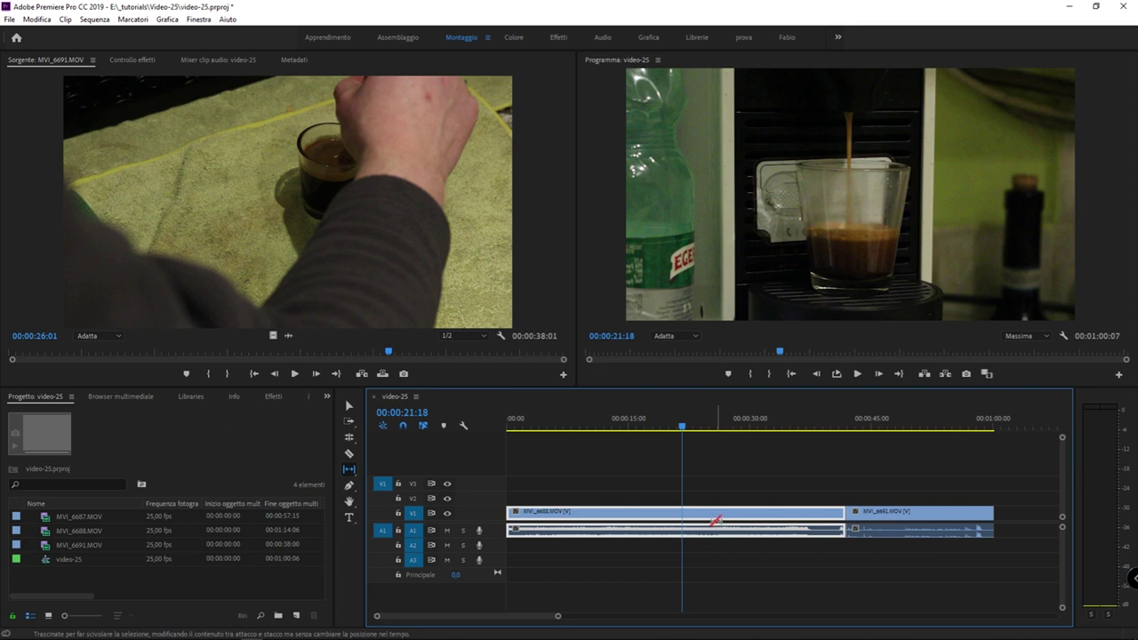
mouse_move(710, 513)
mouse_down()
mouse_move(751, 509)
mouse_move(654, 507)
mouse_up()
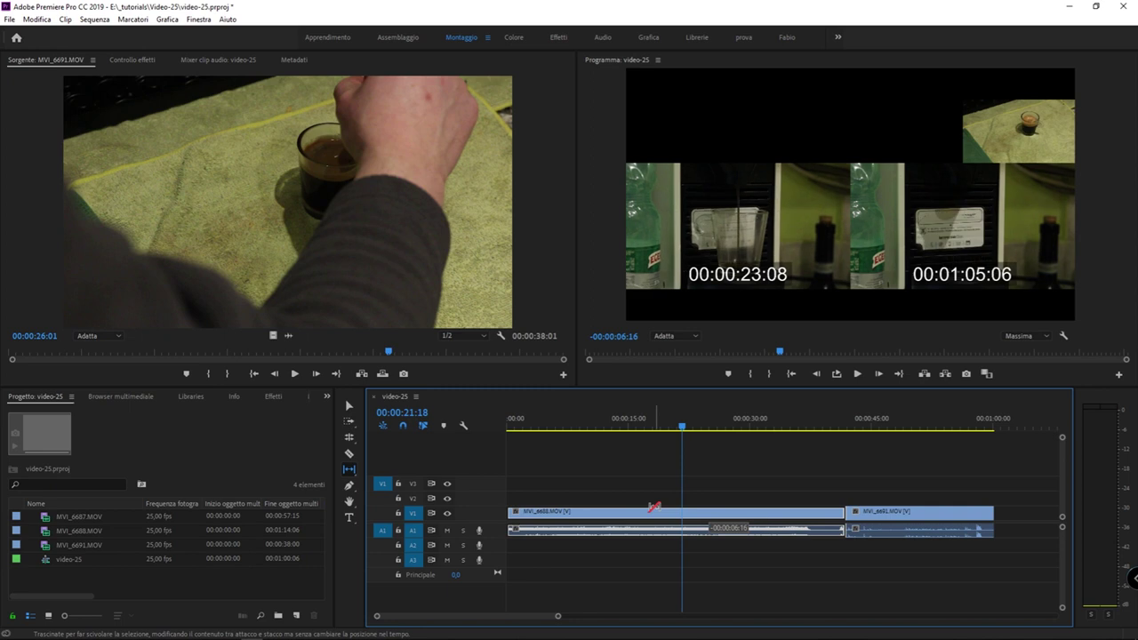
drag(654, 506, 654, 507)
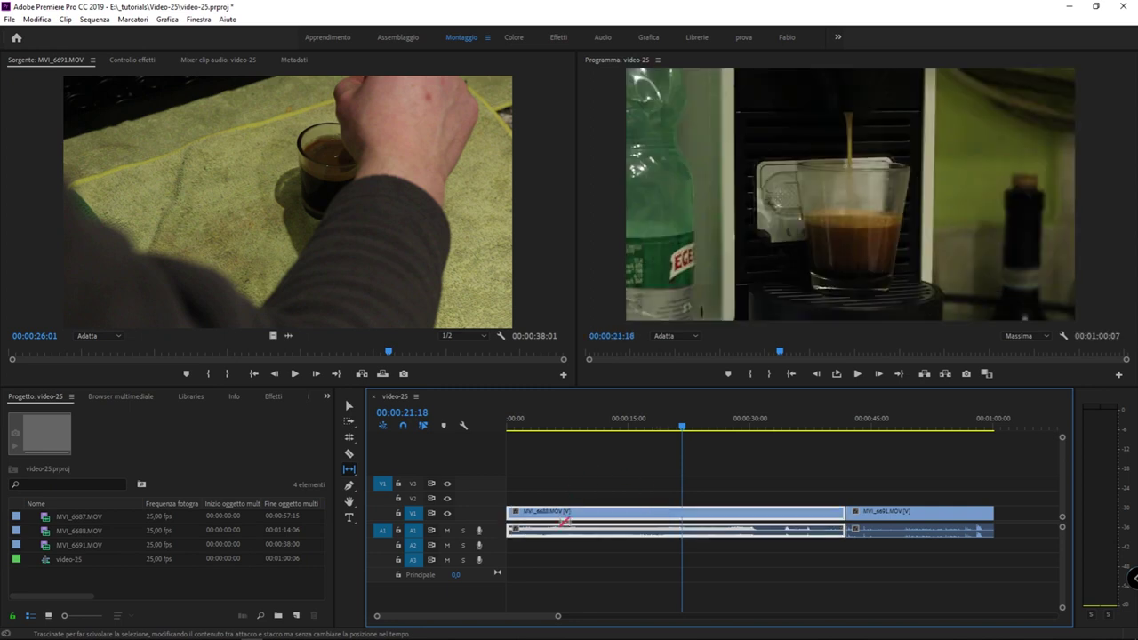
Load MVI_6688.MOV in the Source monitor at 00:00:57:06 and shift its marked range slightly later
double_click(43, 532)
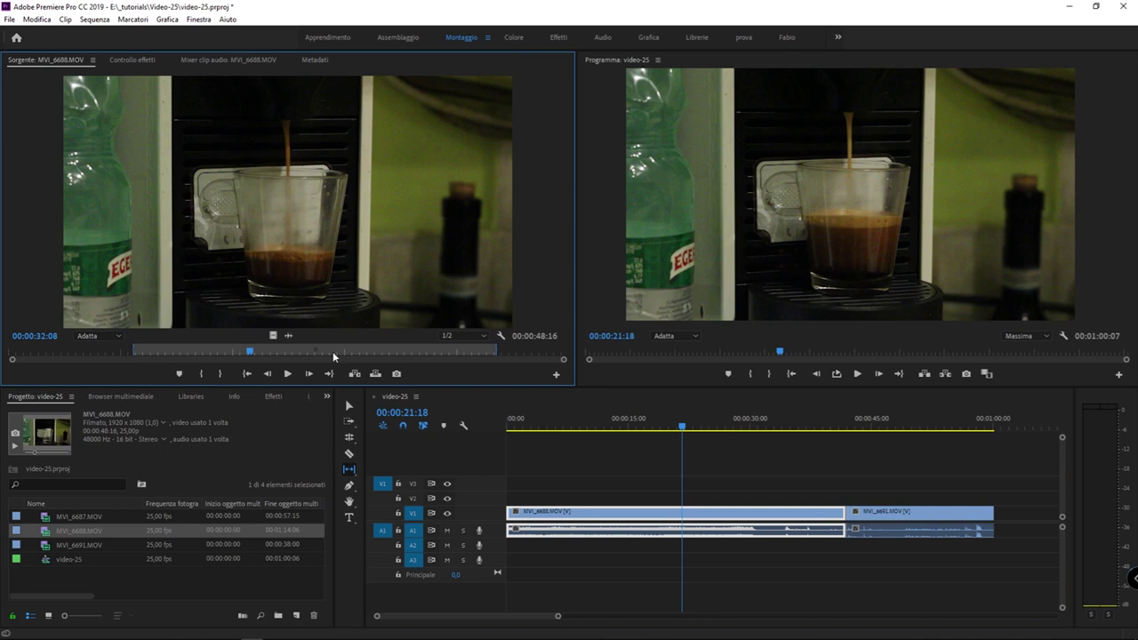
mouse_move(332, 351)
mouse_down()
mouse_move(208, 352)
mouse_move(303, 348)
mouse_move(288, 349)
mouse_up()
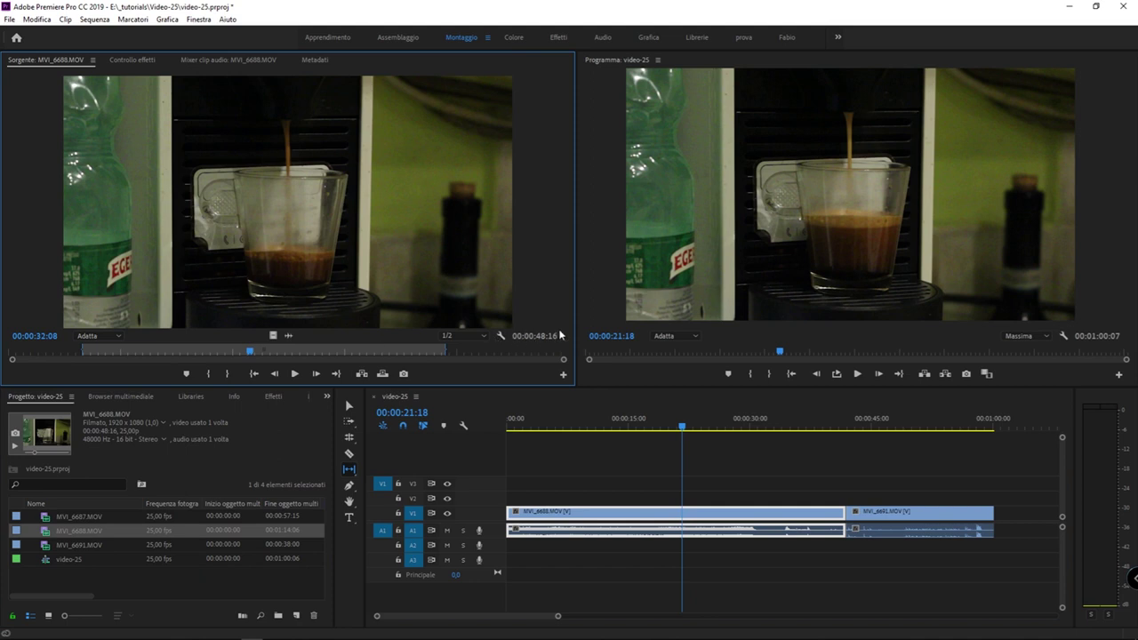
click(374, 351)
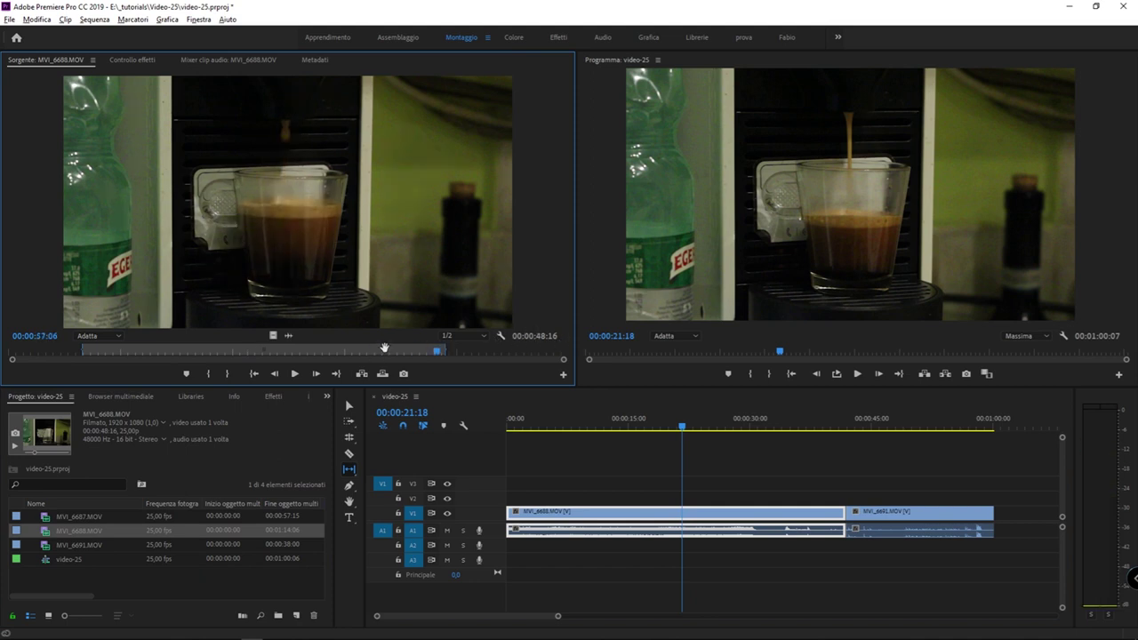
drag(386, 351, 464, 352)
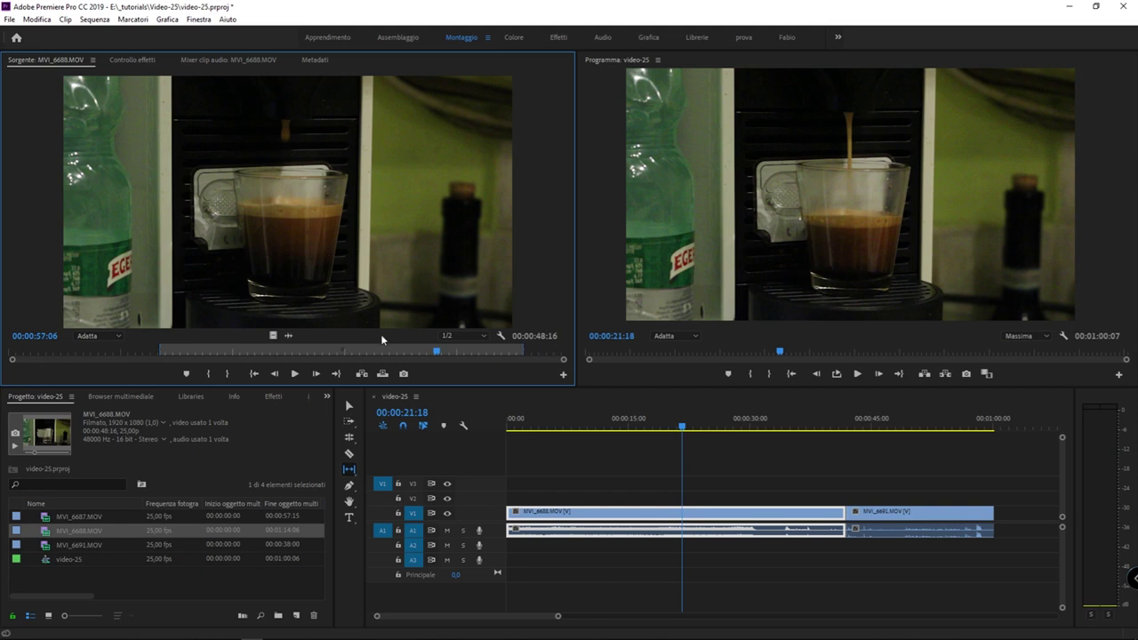
mouse_move(391, 348)
mouse_down()
mouse_move(346, 340)
mouse_move(380, 340)
mouse_up()
click(351, 469)
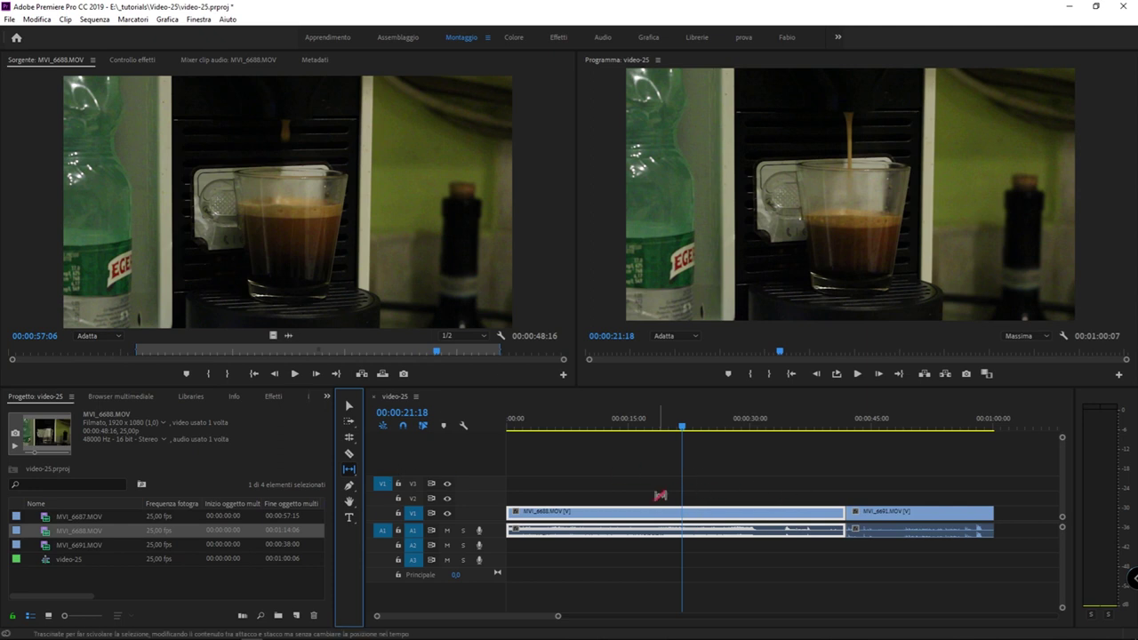
Slip MVI_6688's footage back and forth on V1 to fine-tune its offset
click(740, 530)
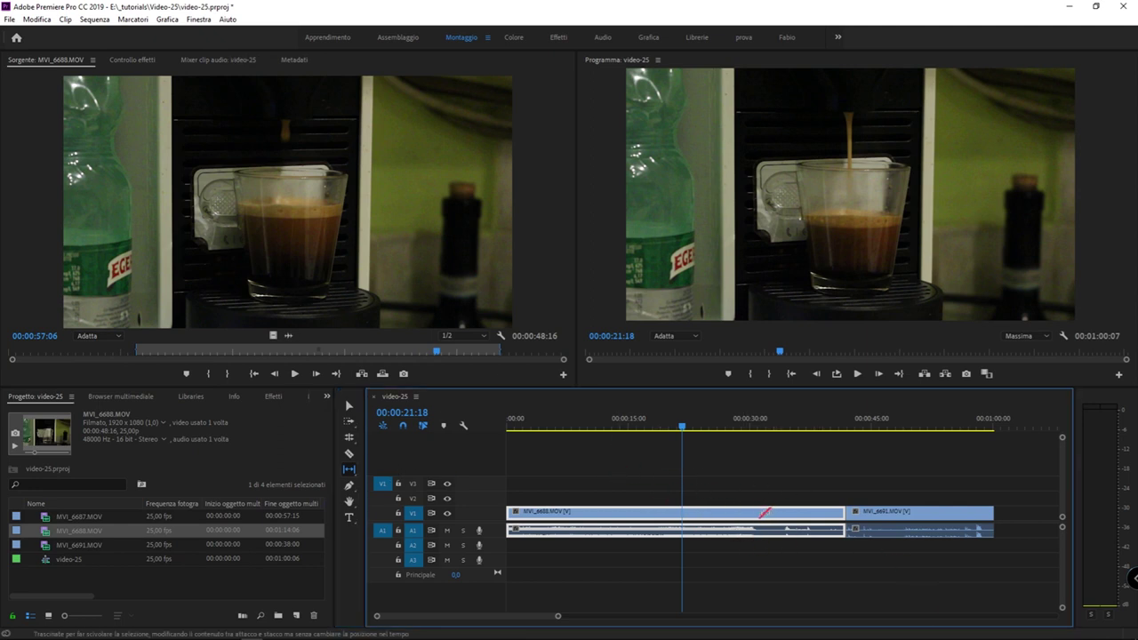
click(837, 425)
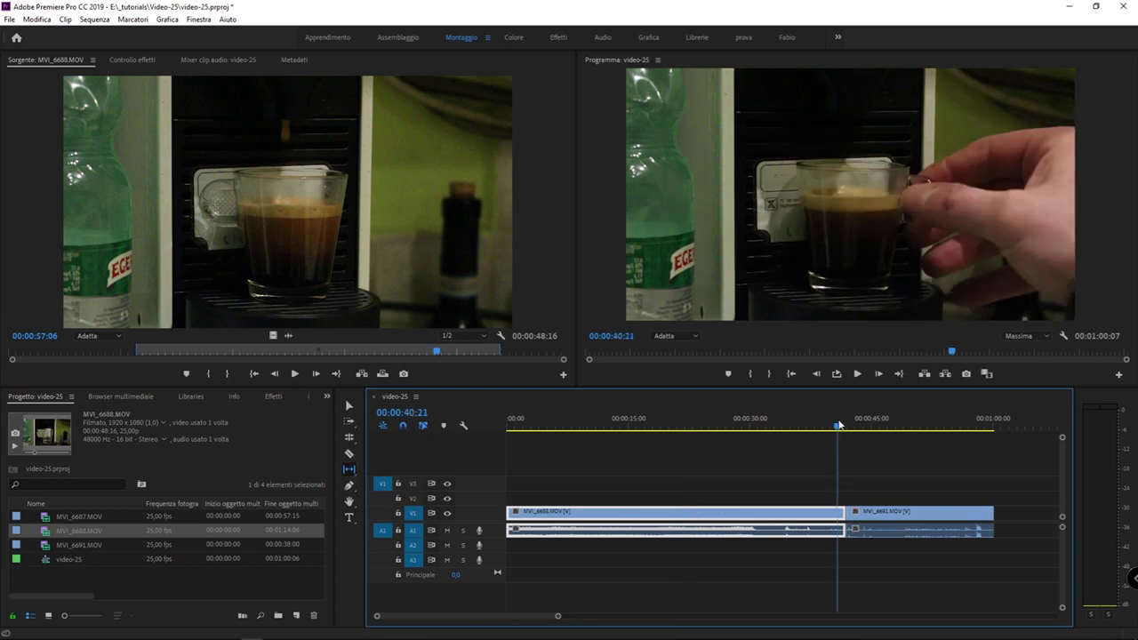
drag(838, 426, 844, 427)
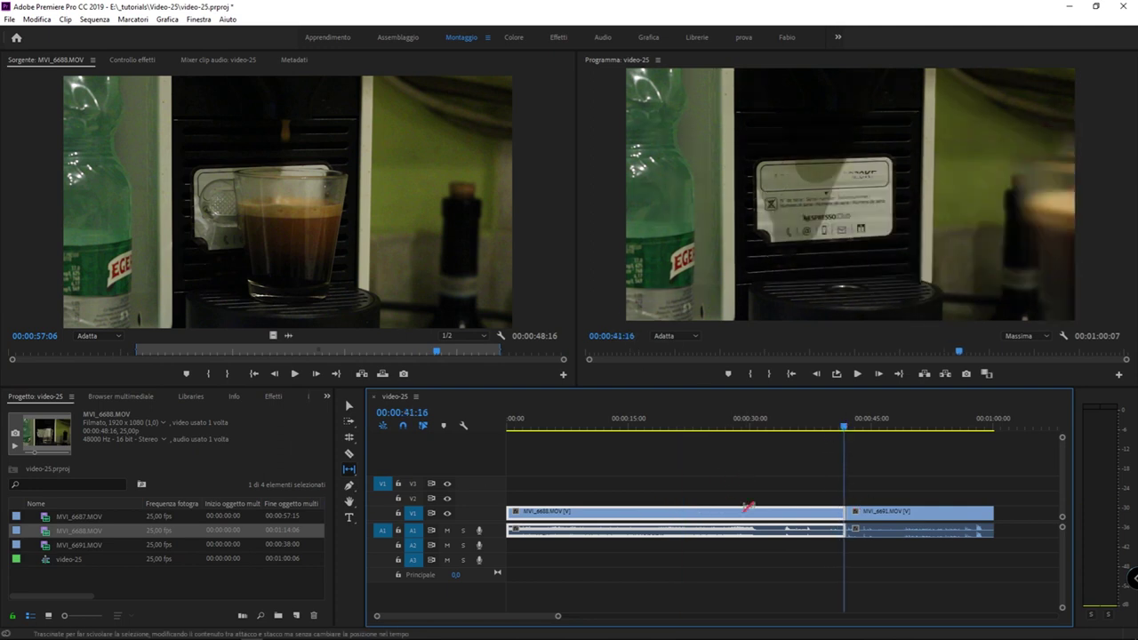
click(702, 509)
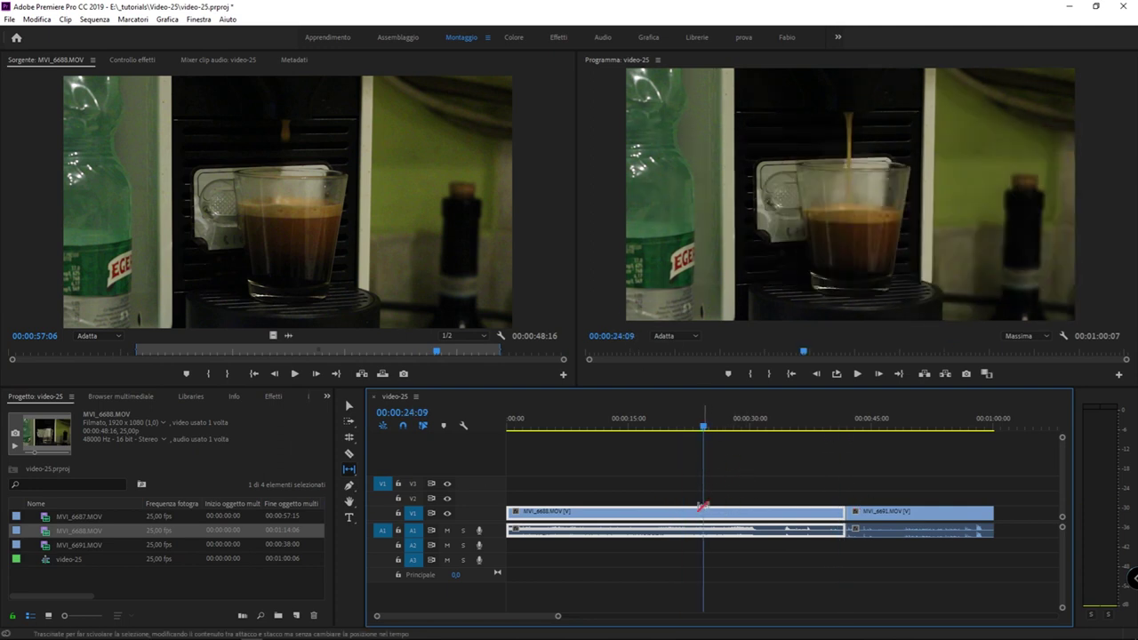
drag(702, 508, 607, 506)
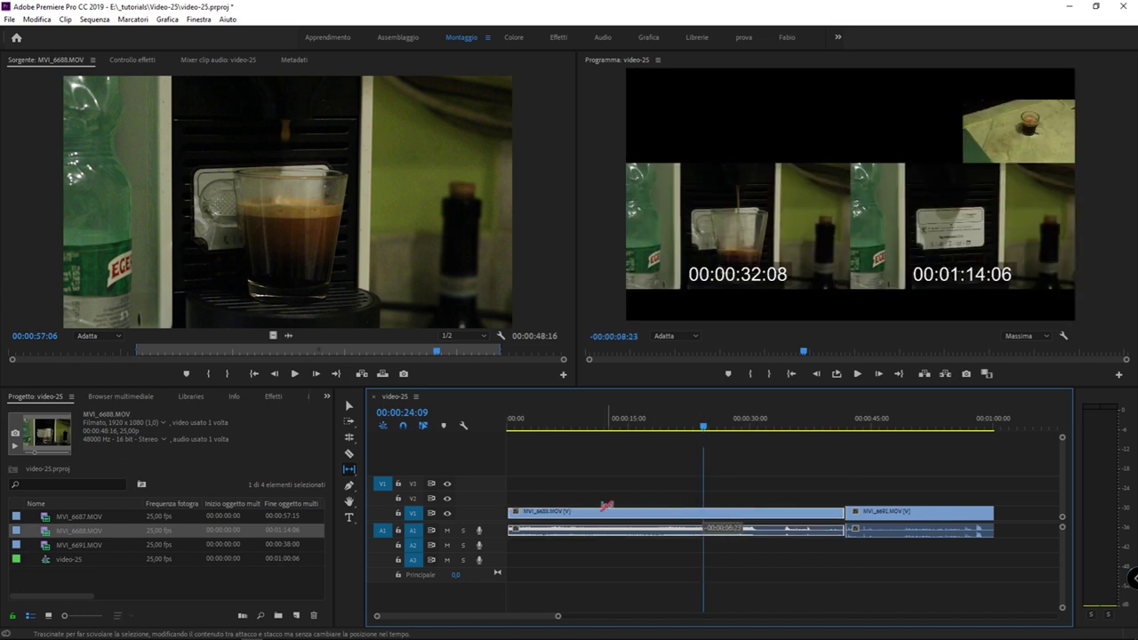
drag(608, 506, 732, 517)
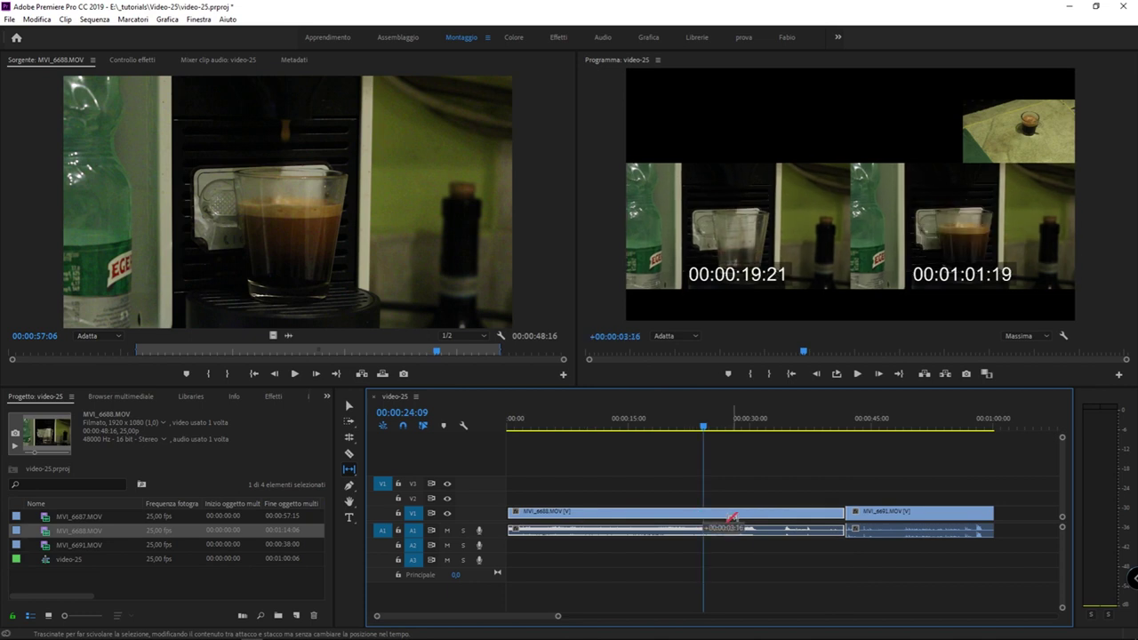
drag(731, 517, 591, 520)
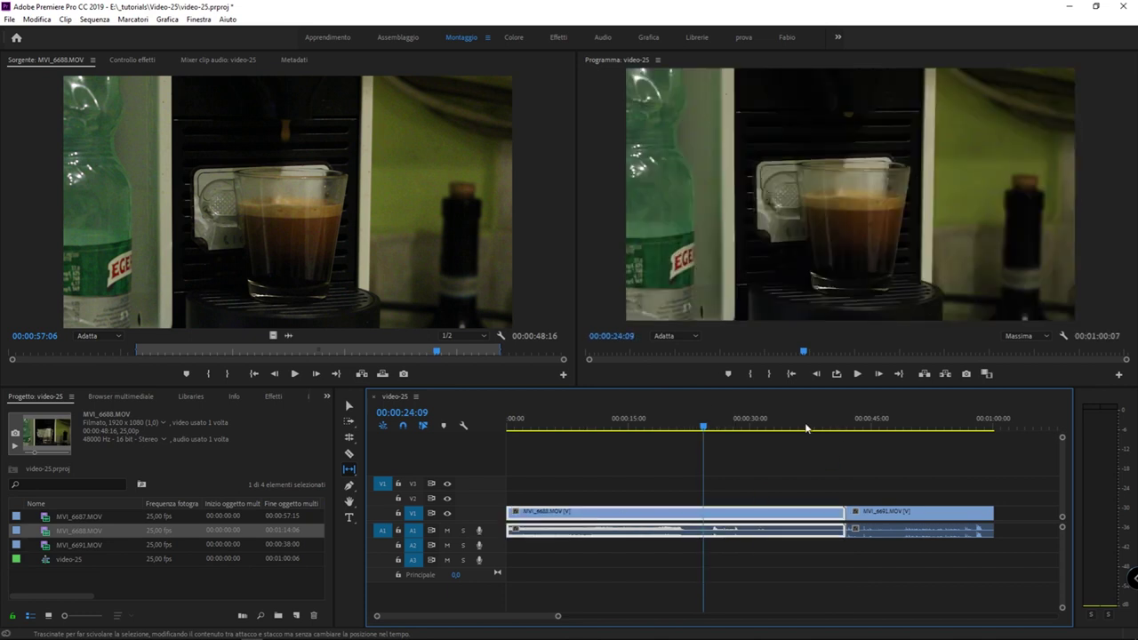
click(817, 428)
Preview the sequence from about 00:00:24 to 00:00:40, parking the playhead at 00:00:37:10
drag(818, 427, 709, 431)
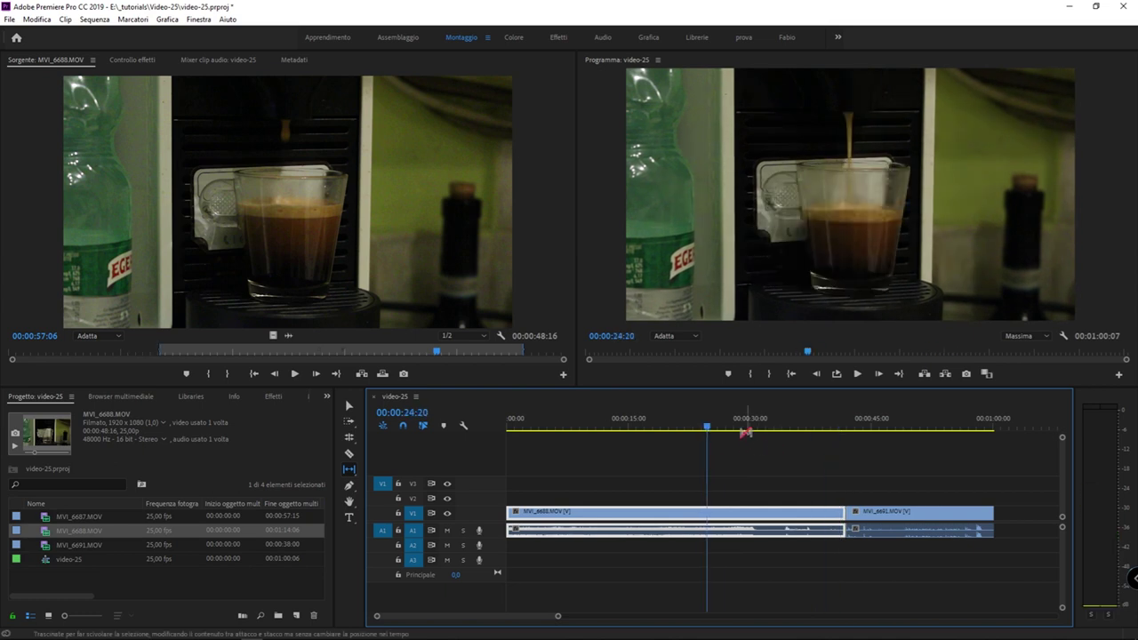
click(779, 428)
drag(786, 432, 832, 433)
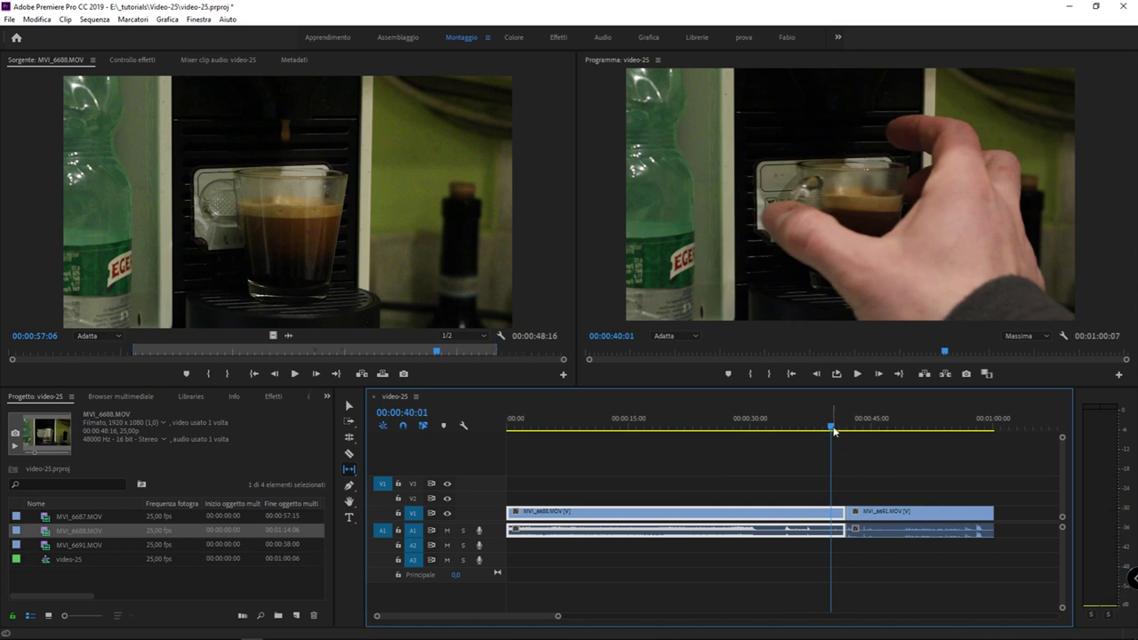
click(830, 429)
click(809, 428)
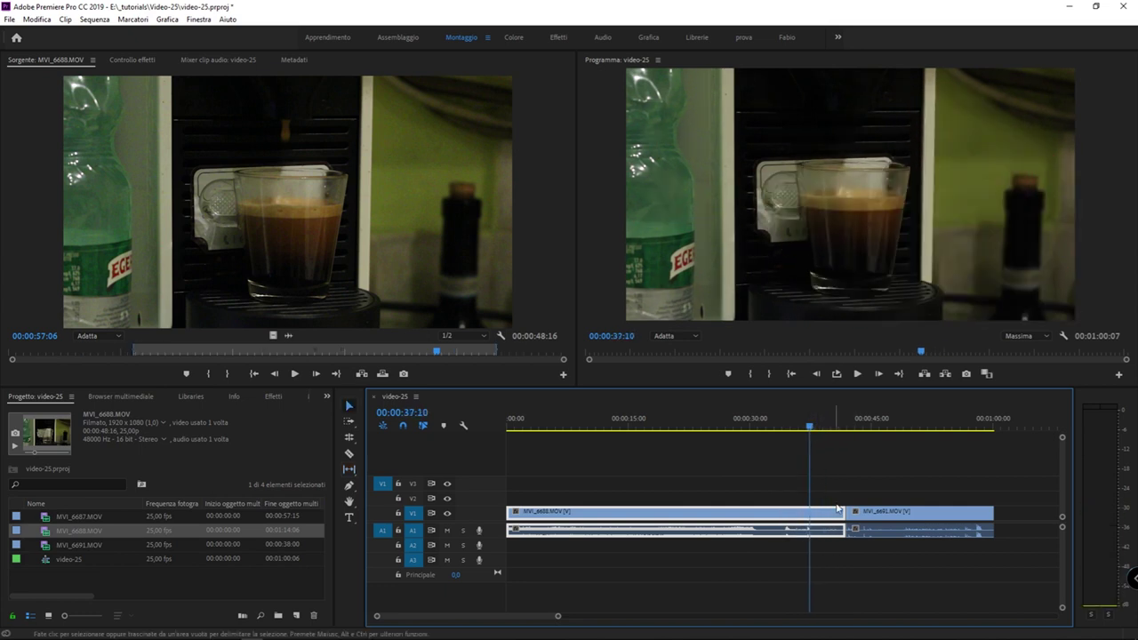
Trim the first clip's end to the 00:00:37 playhead and close the gap, leaving 00:00:55:18
mouse_move(835, 512)
mouse_down()
mouse_move(809, 511)
mouse_move(818, 514)
mouse_up()
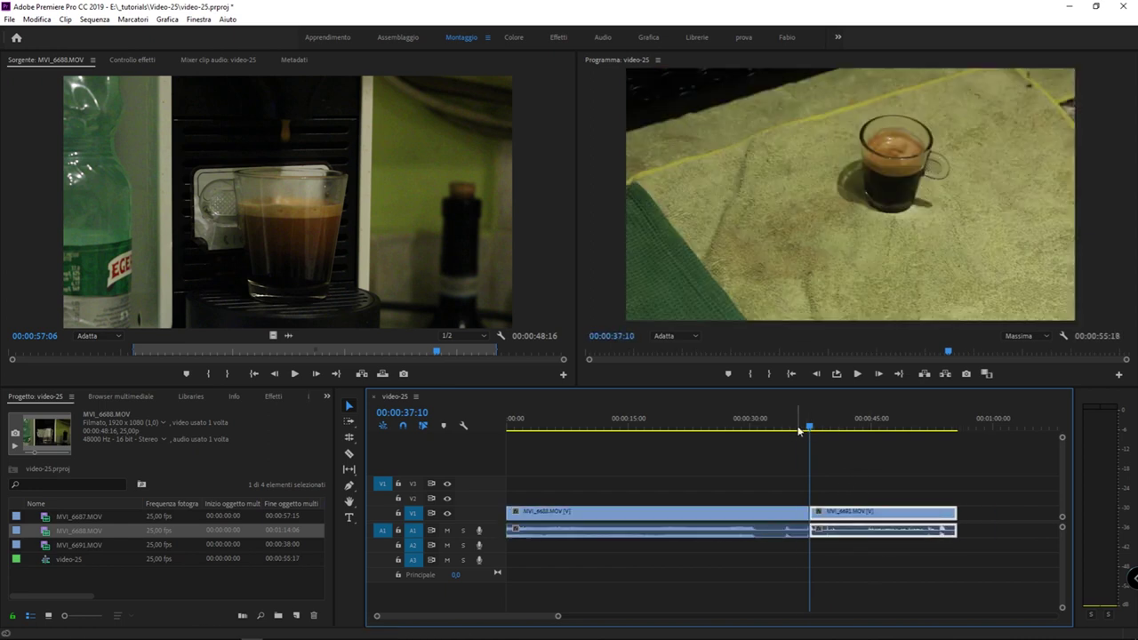
click(810, 429)
drag(812, 429, 806, 431)
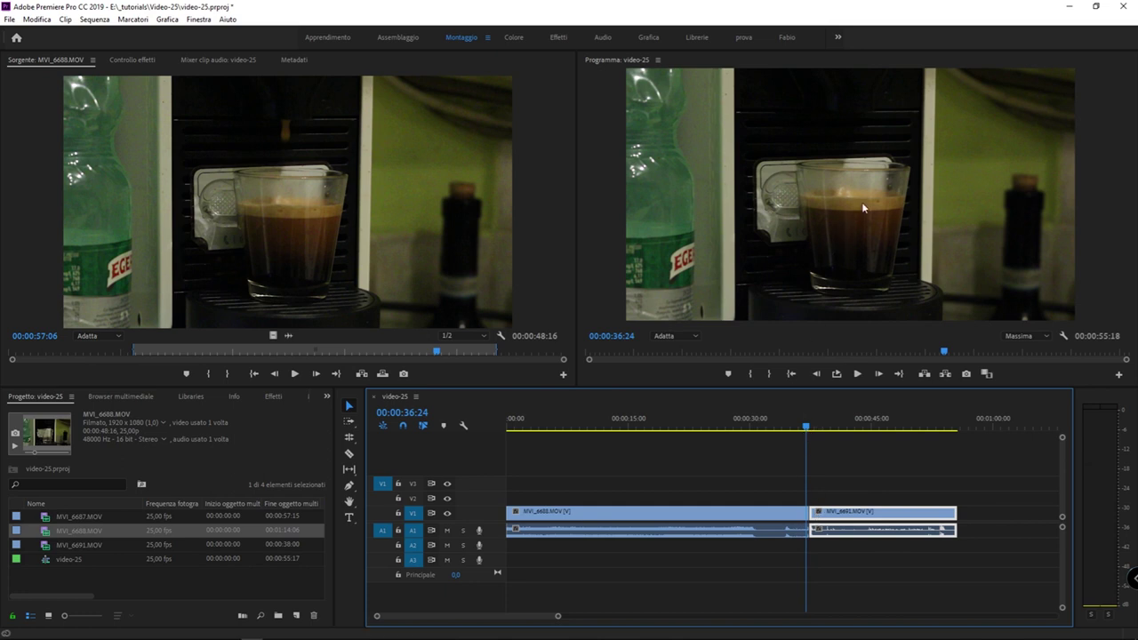
drag(794, 428, 677, 428)
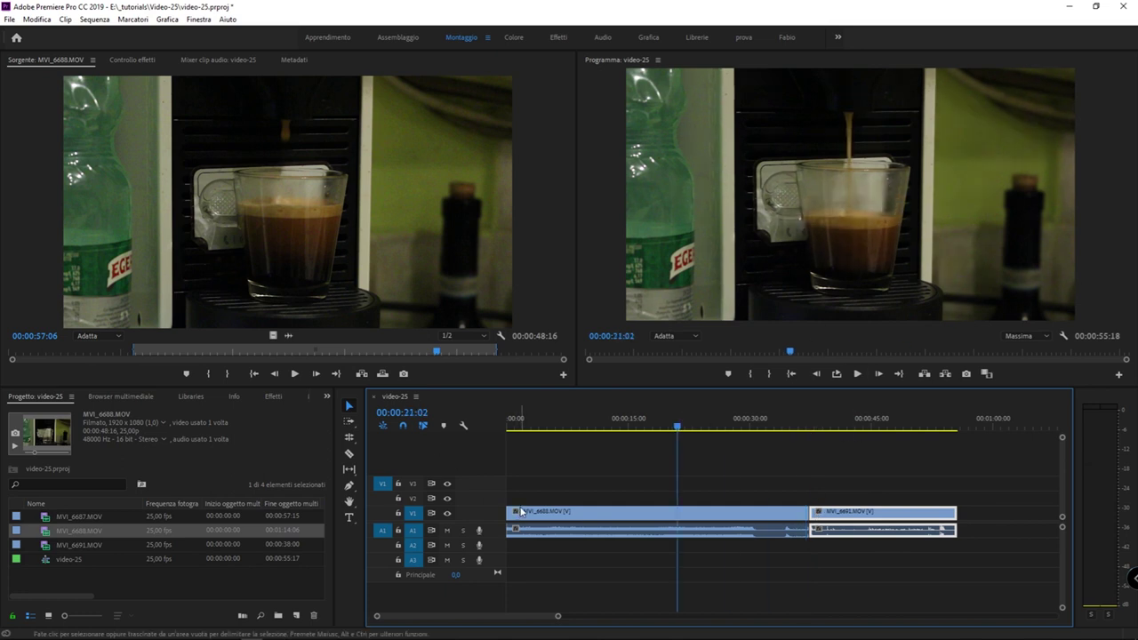
Slip the first clip's footage again with the Slip tool (Y) and return to the start
key(y)
click(729, 513)
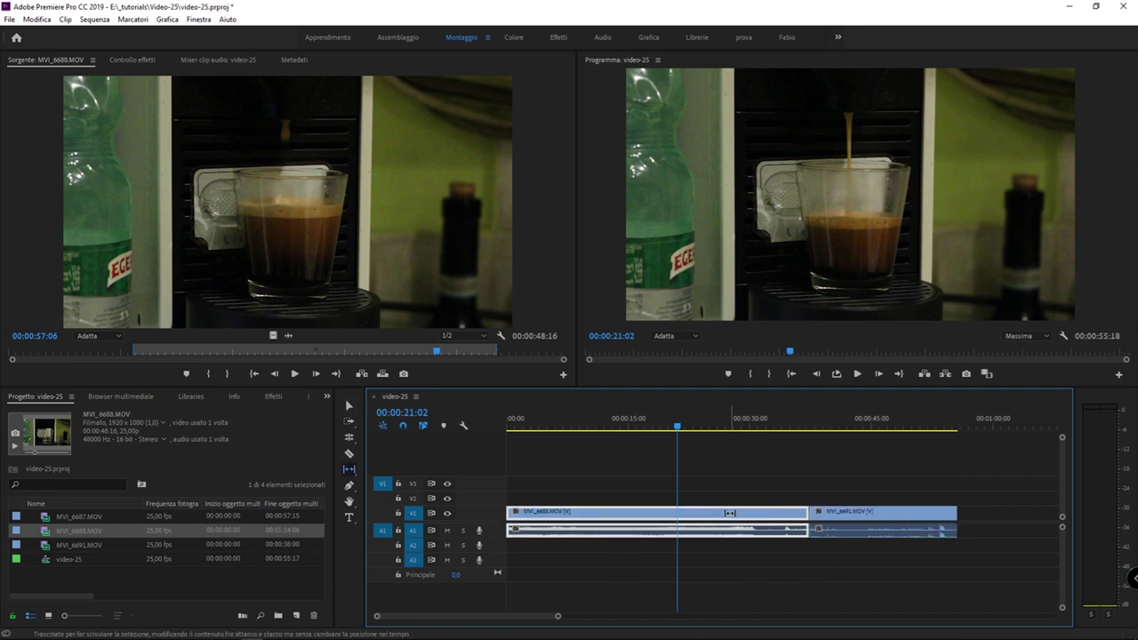
mouse_move(729, 513)
mouse_down()
mouse_move(785, 513)
mouse_move(677, 512)
mouse_up()
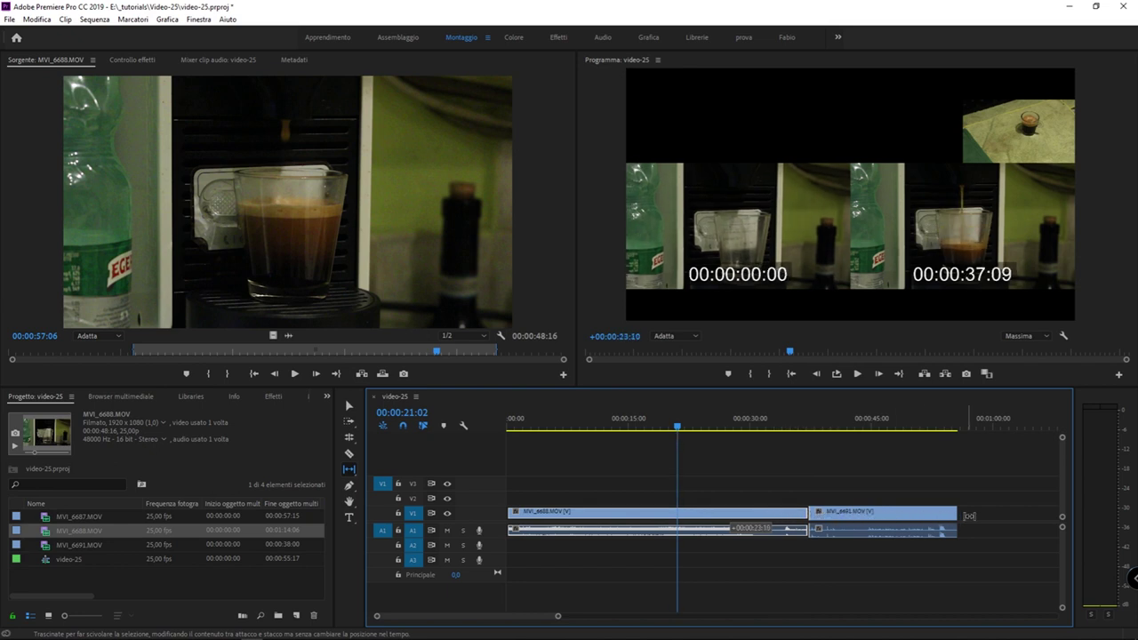
mouse_move(677, 512)
mouse_down()
mouse_move(520, 511)
mouse_move(587, 508)
mouse_up()
mouse_move(767, 428)
mouse_down()
mouse_move(807, 428)
mouse_move(710, 433)
mouse_up()
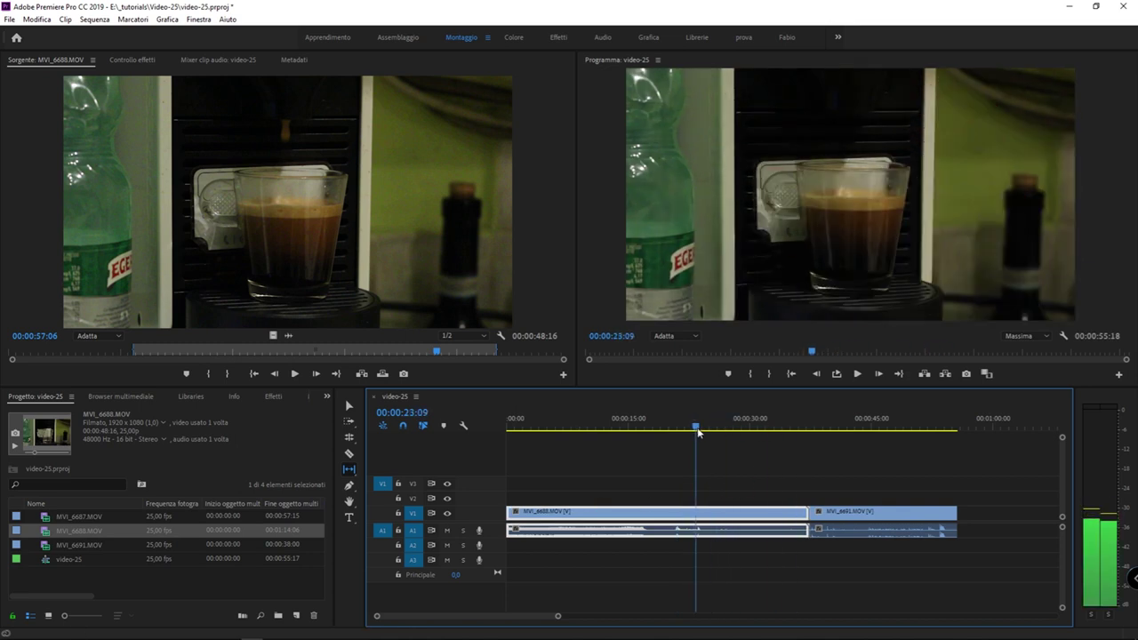
drag(710, 433, 469, 411)
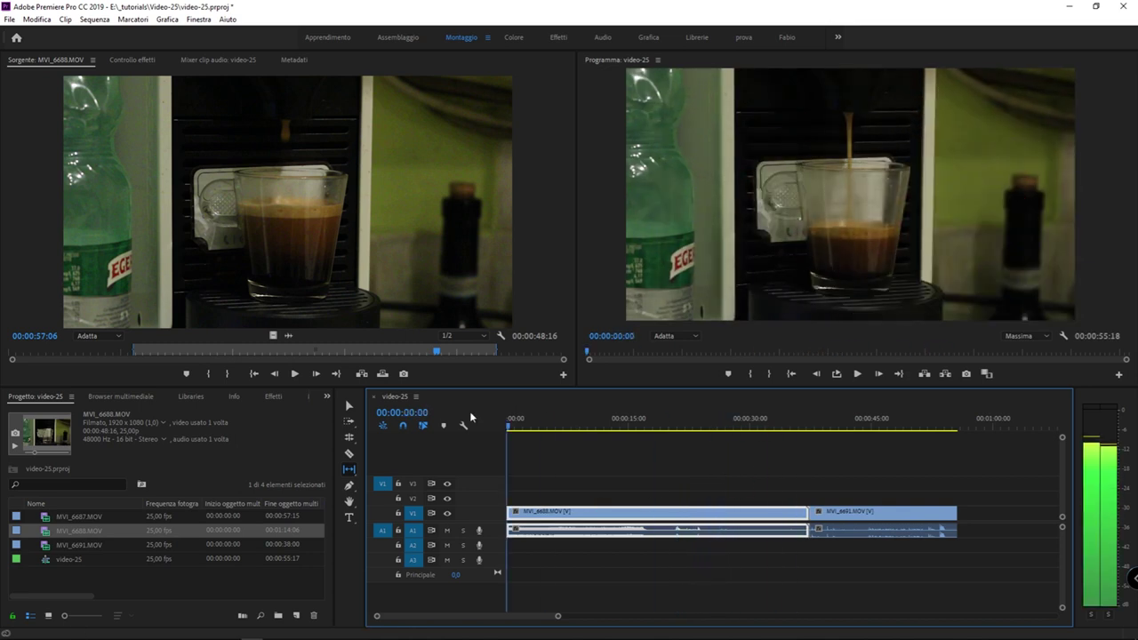
click(519, 418)
drag(519, 419, 441, 425)
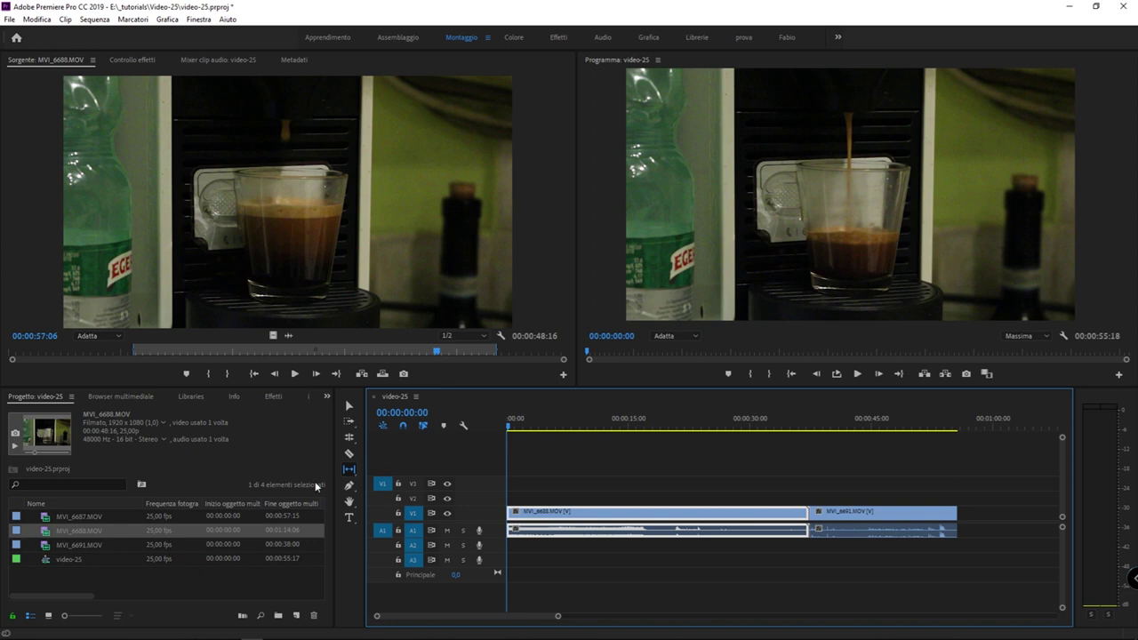
Slide MVI_6688 to the right with the Slide tool, shortening the following MVI_6691
click(350, 468)
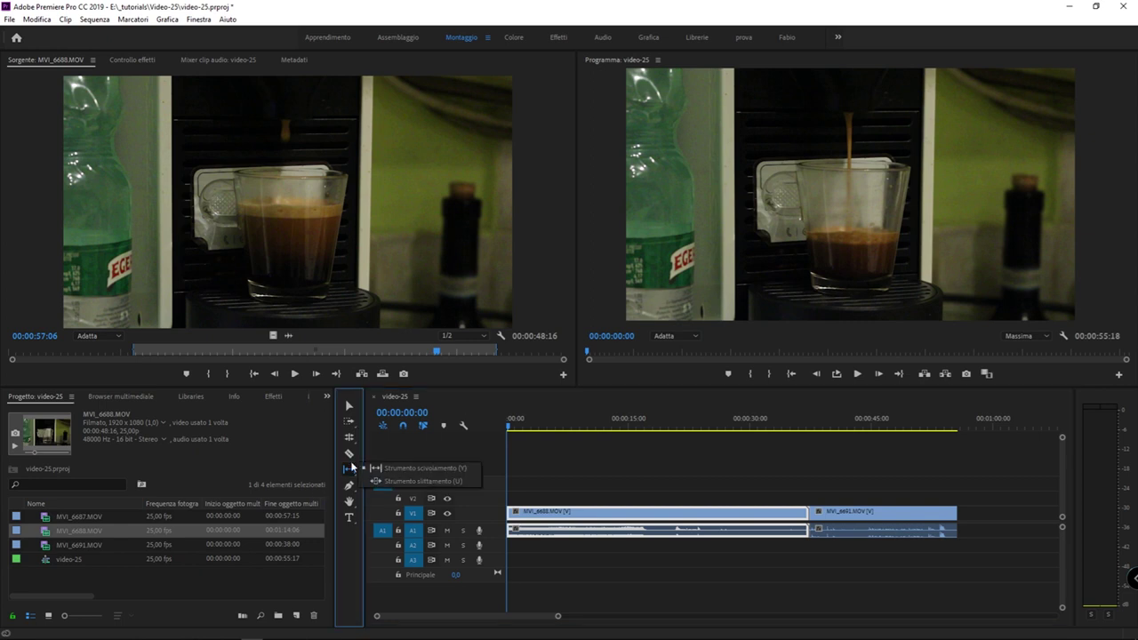
click(420, 480)
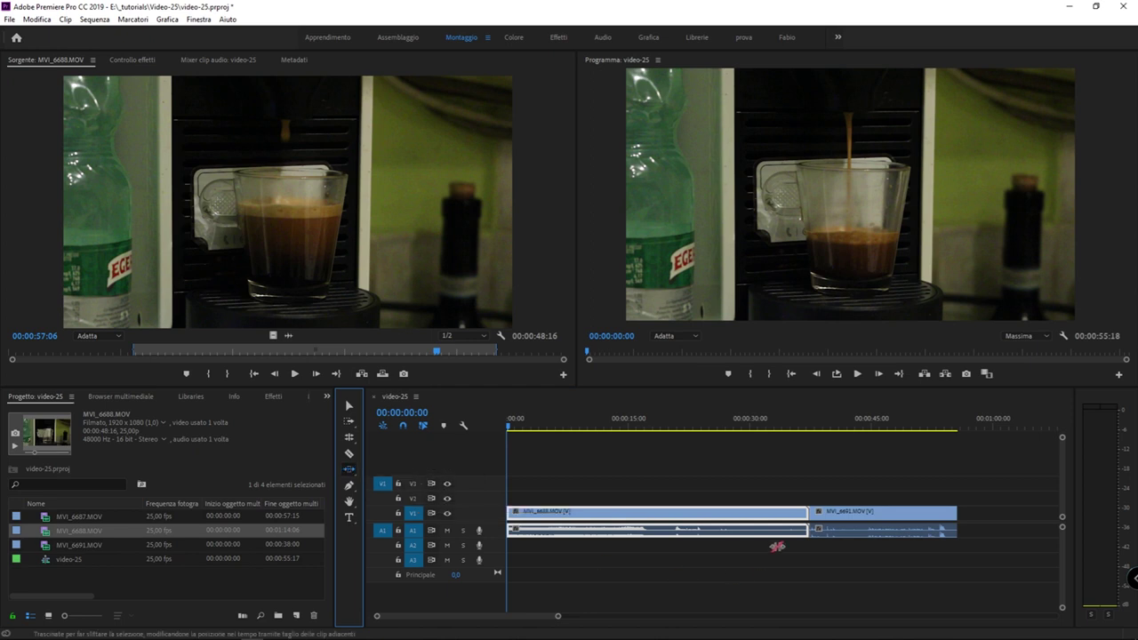
click(737, 428)
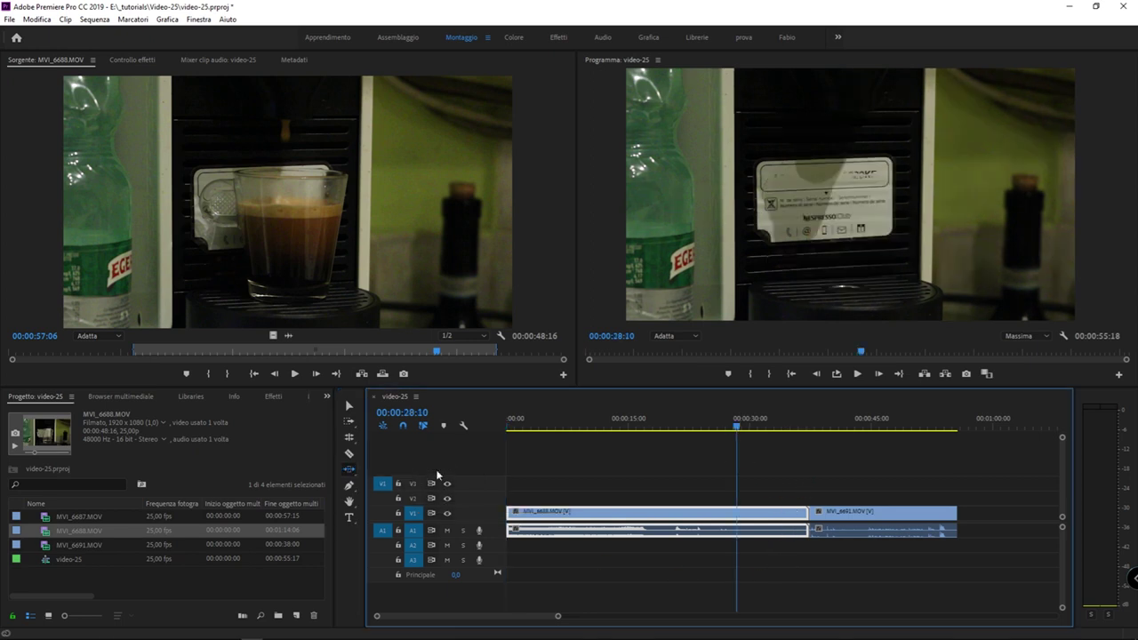
mouse_move(770, 513)
mouse_down()
mouse_move(831, 518)
mouse_move(785, 514)
mouse_up()
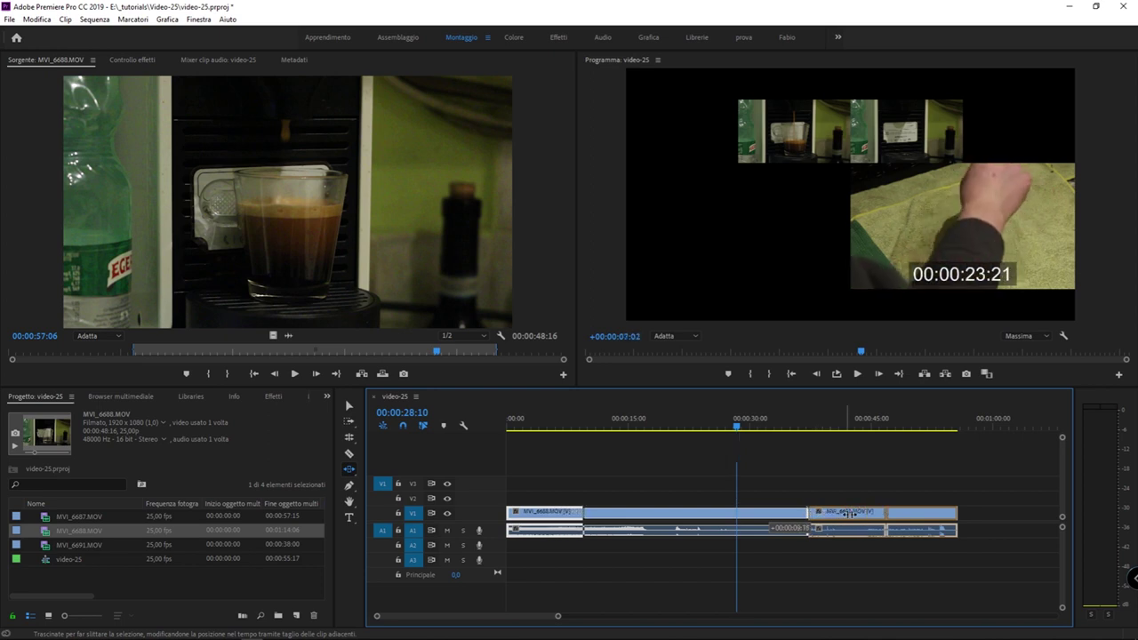
drag(785, 514, 864, 514)
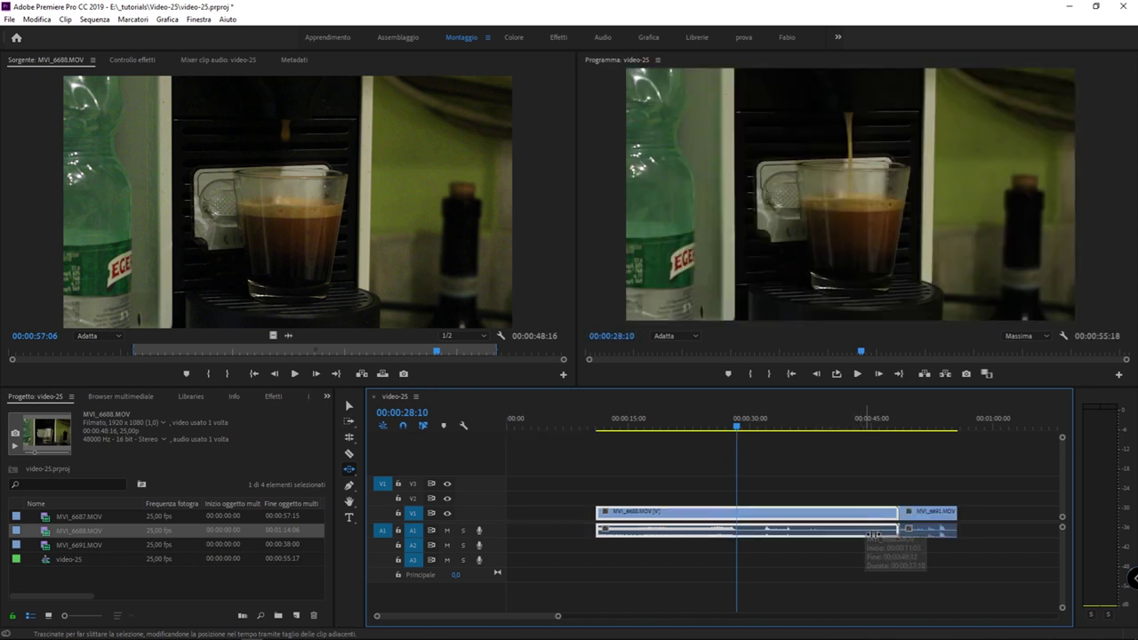
click(937, 523)
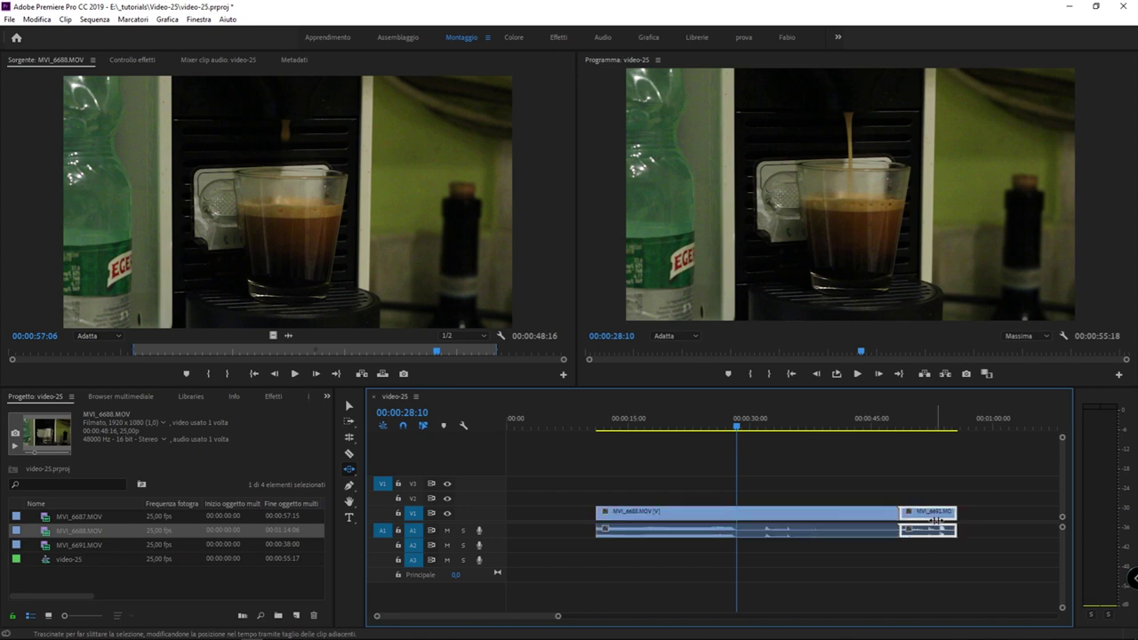
click(876, 524)
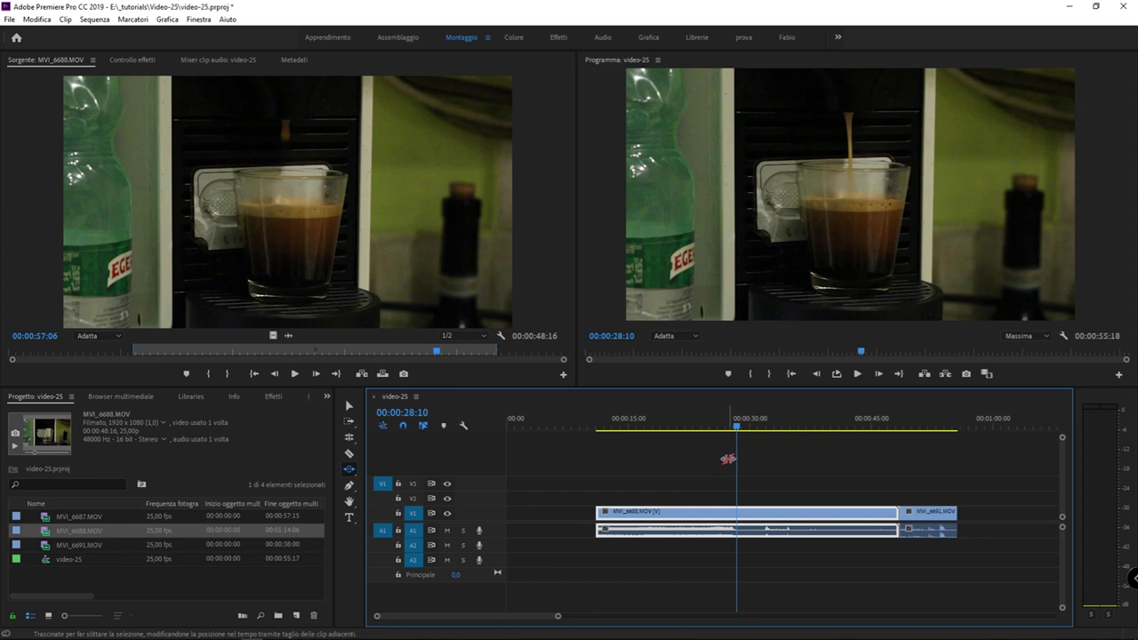
click(349, 471)
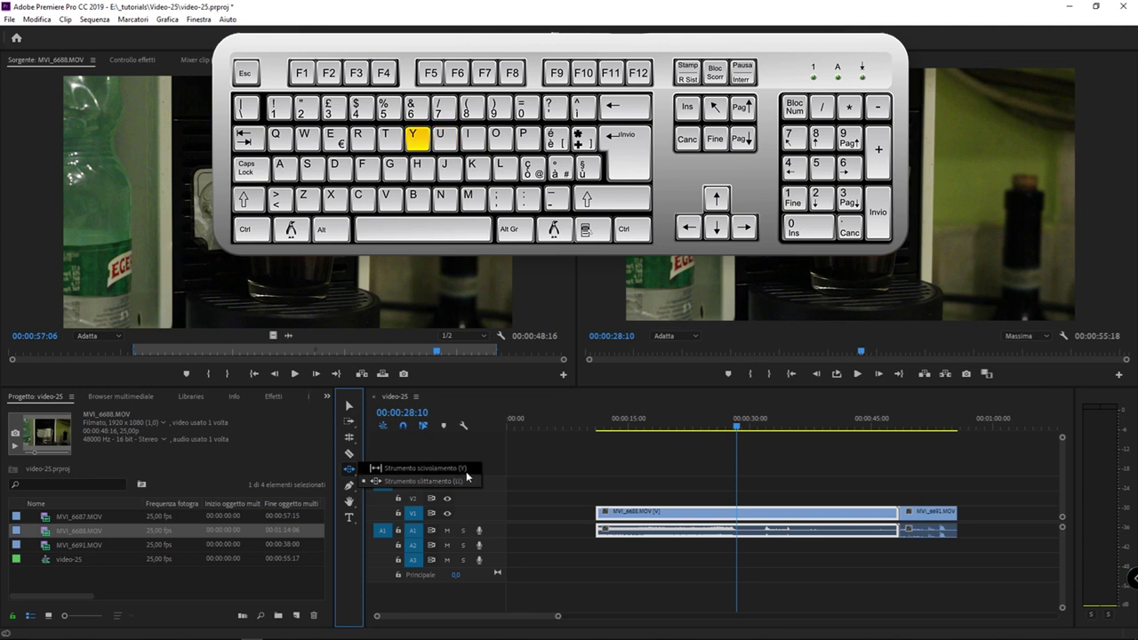
click(467, 472)
click(352, 436)
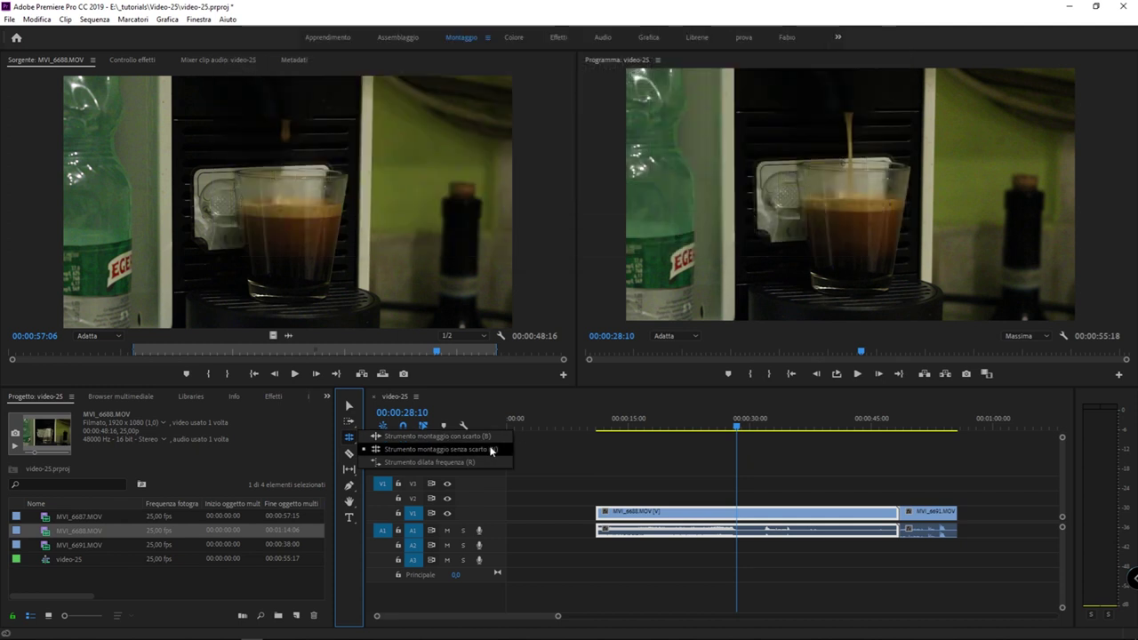
Choose the Rolling Edit tool and enlarge audio track A1 to show both clips' waveforms
click(491, 450)
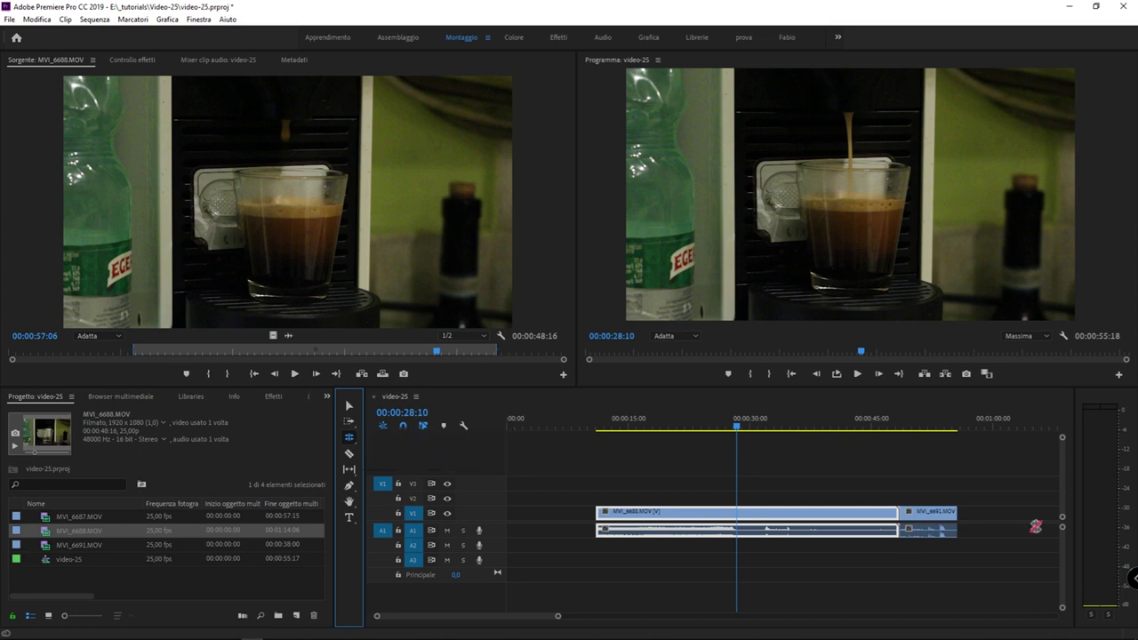
click(827, 463)
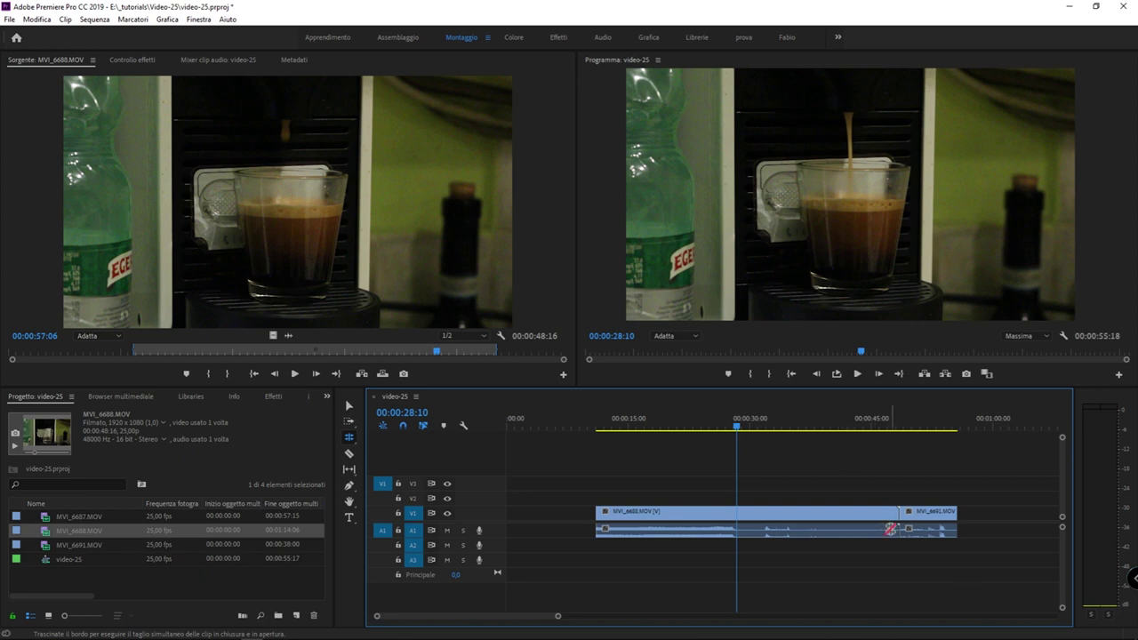
scroll(416, 542, down, 2)
scroll(416, 542, up, 3)
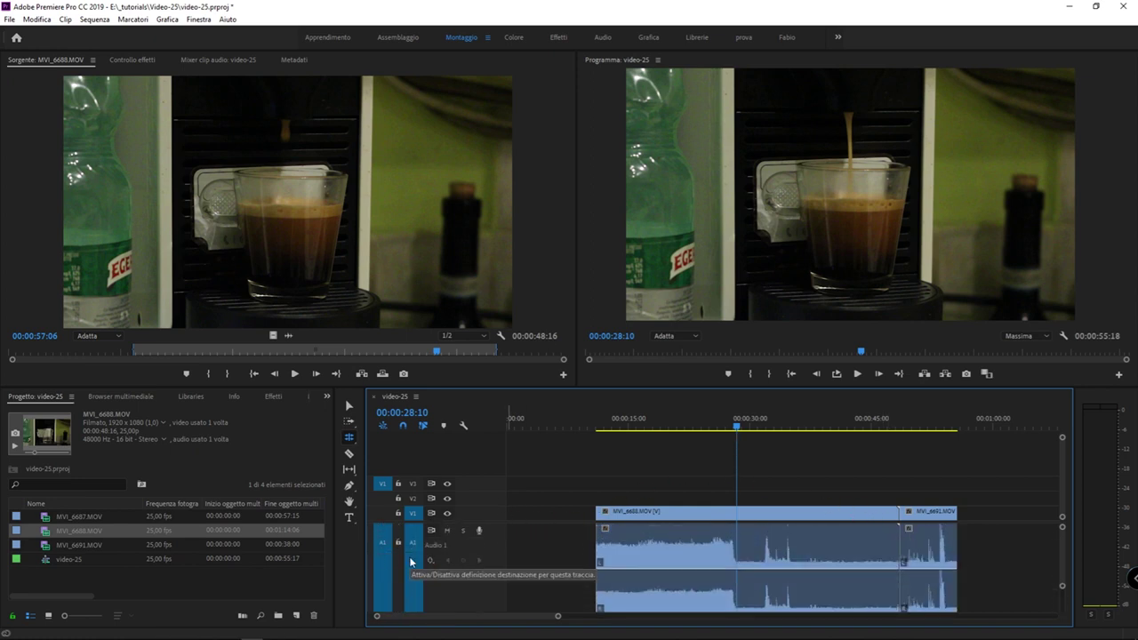